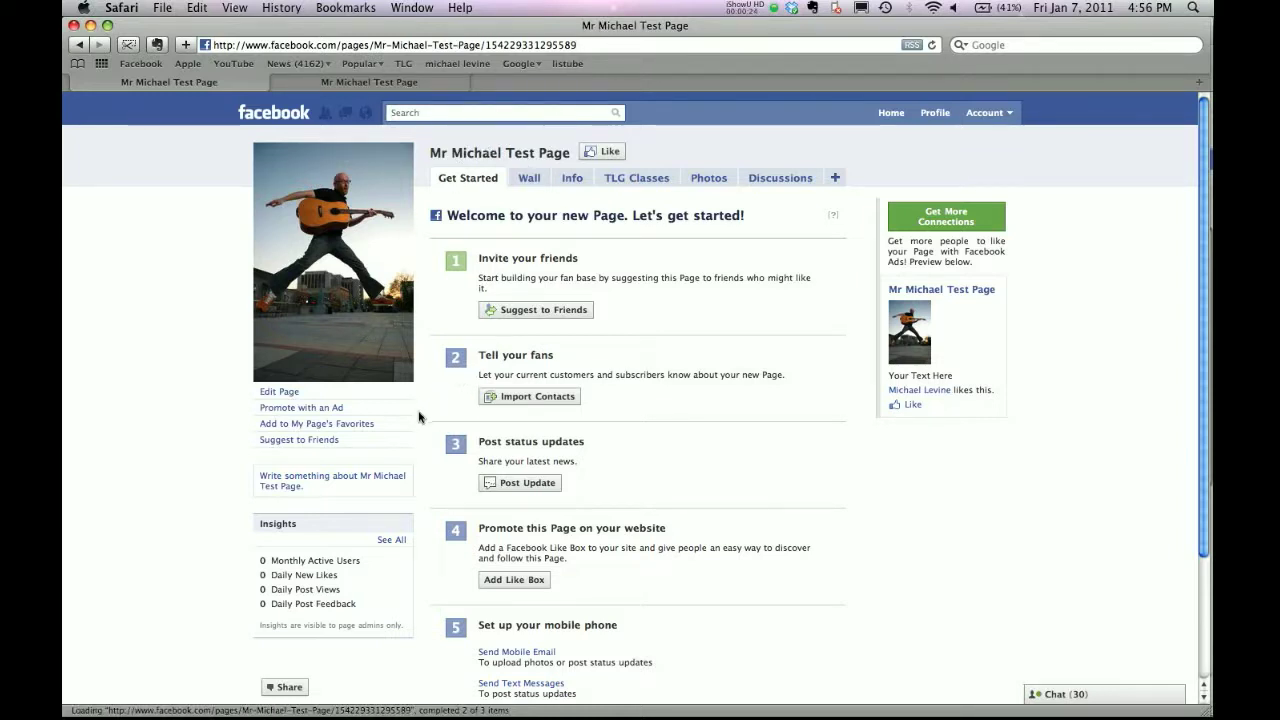
Add another FBML box to the Facebook page from the edit page of its TLG Classes FBML app.
{"action": "left_click", "coordinate": [470, 178]}
{"action": "left_click", "coordinate": [284, 381]}
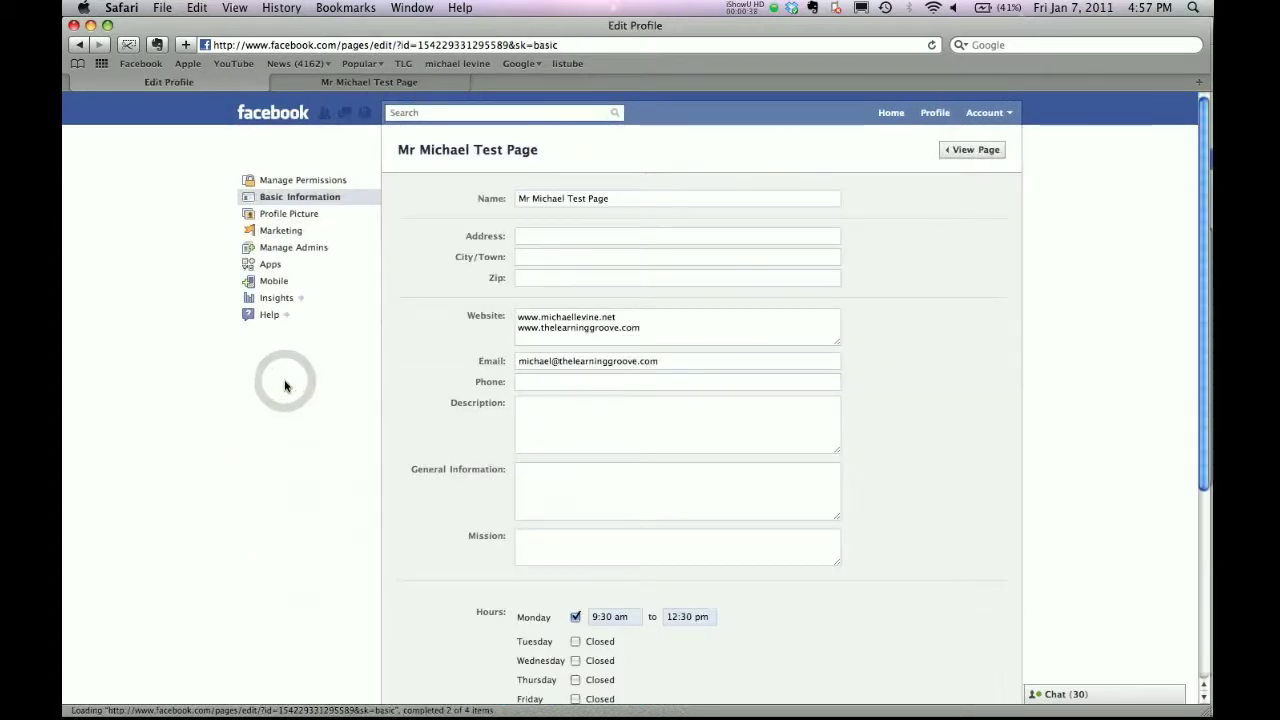
{"action": "left_click", "coordinate": [272, 265]}
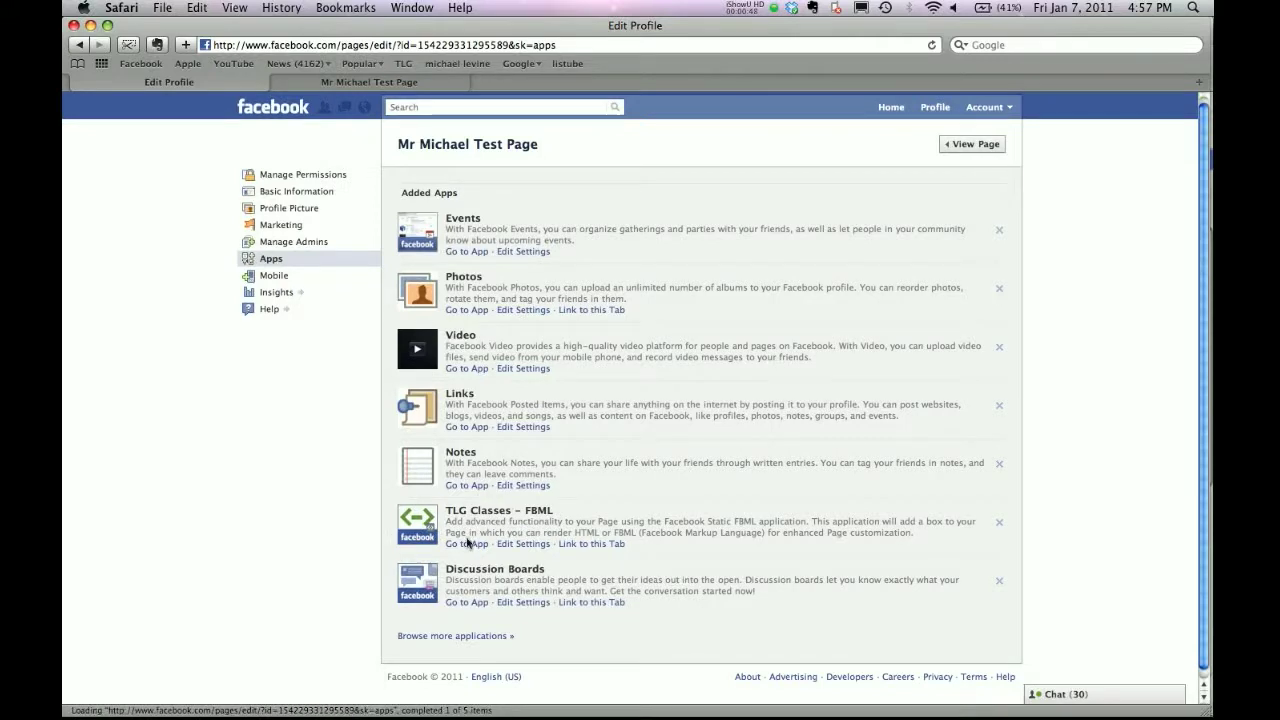
{"action": "left_click", "coordinate": [467, 546]}
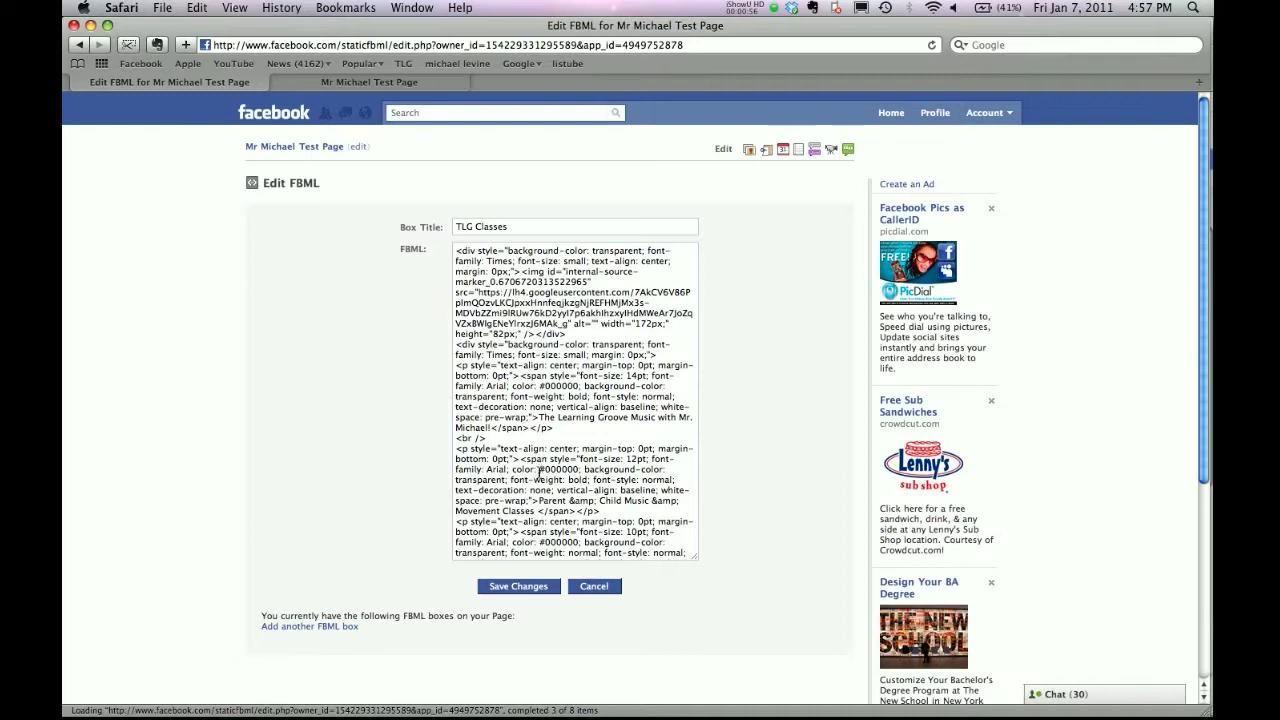
{"action": "left_click", "coordinate": [297, 630]}
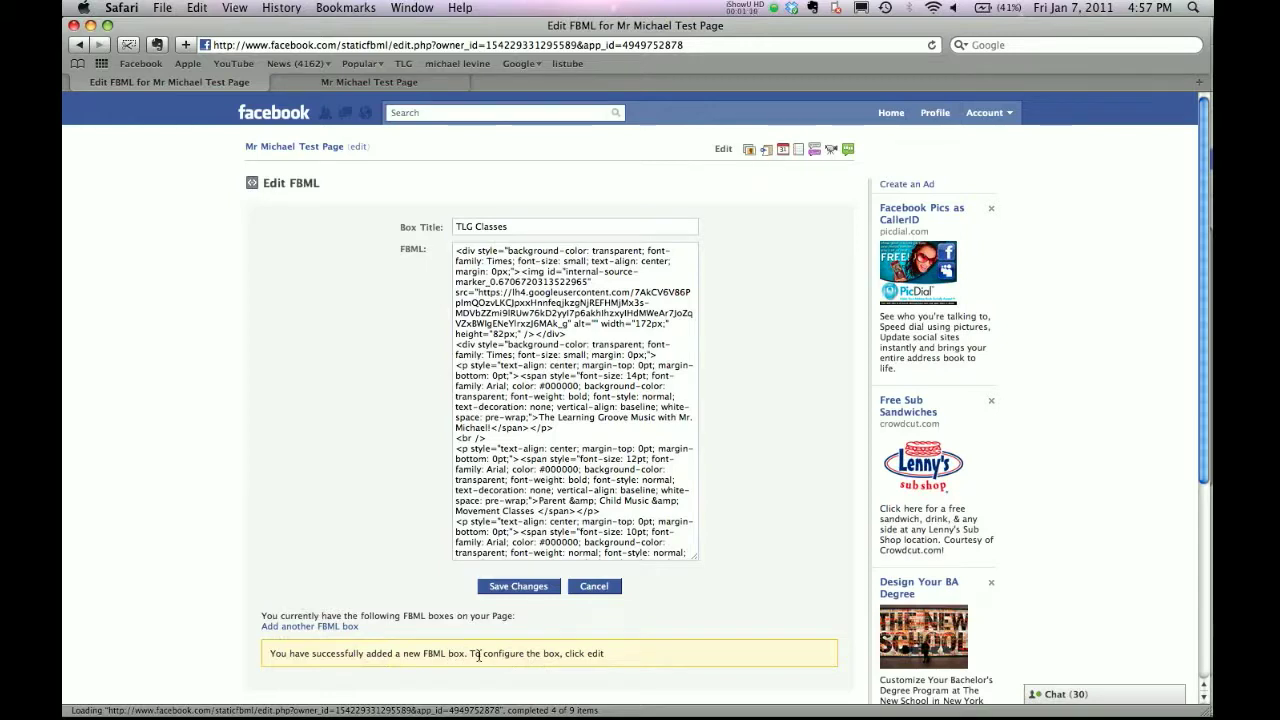
Return to the page's list of added apps and open the new FBML 1 app for editing.
{"action": "scroll", "coordinate": [486, 656], "scroll_direction": "down", "scroll_amount": 1}
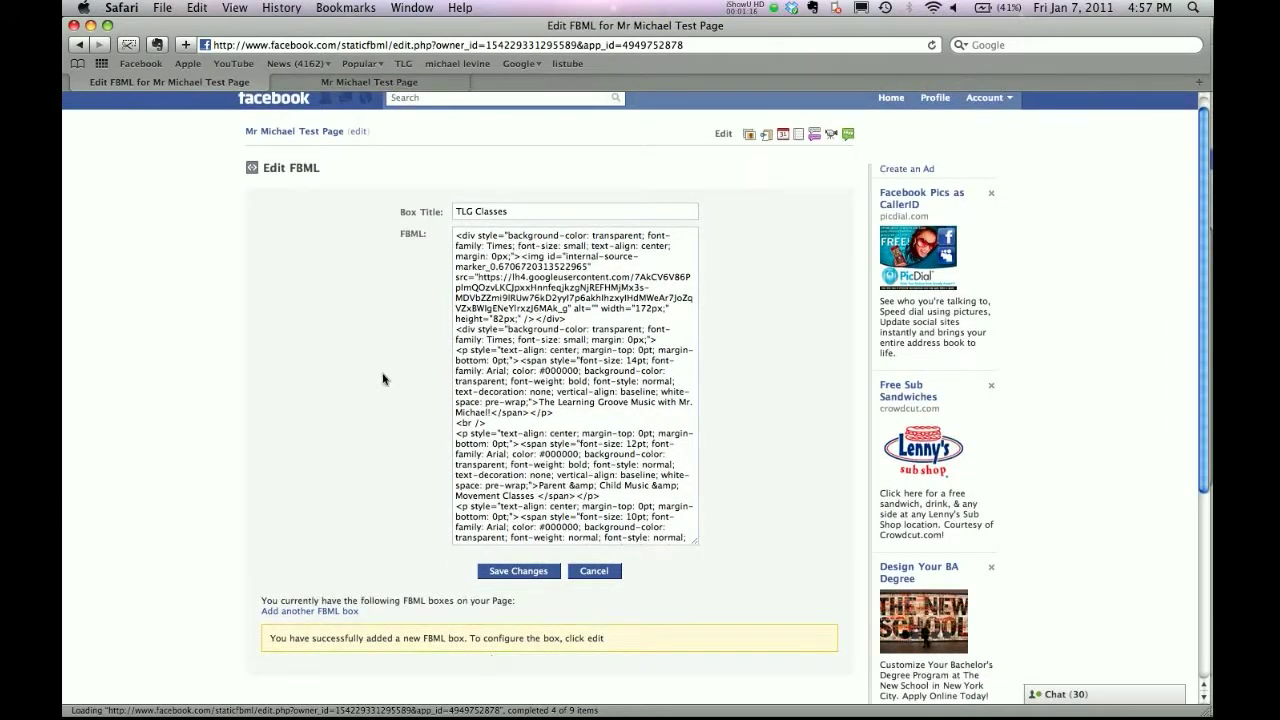
{"action": "left_click", "coordinate": [313, 134]}
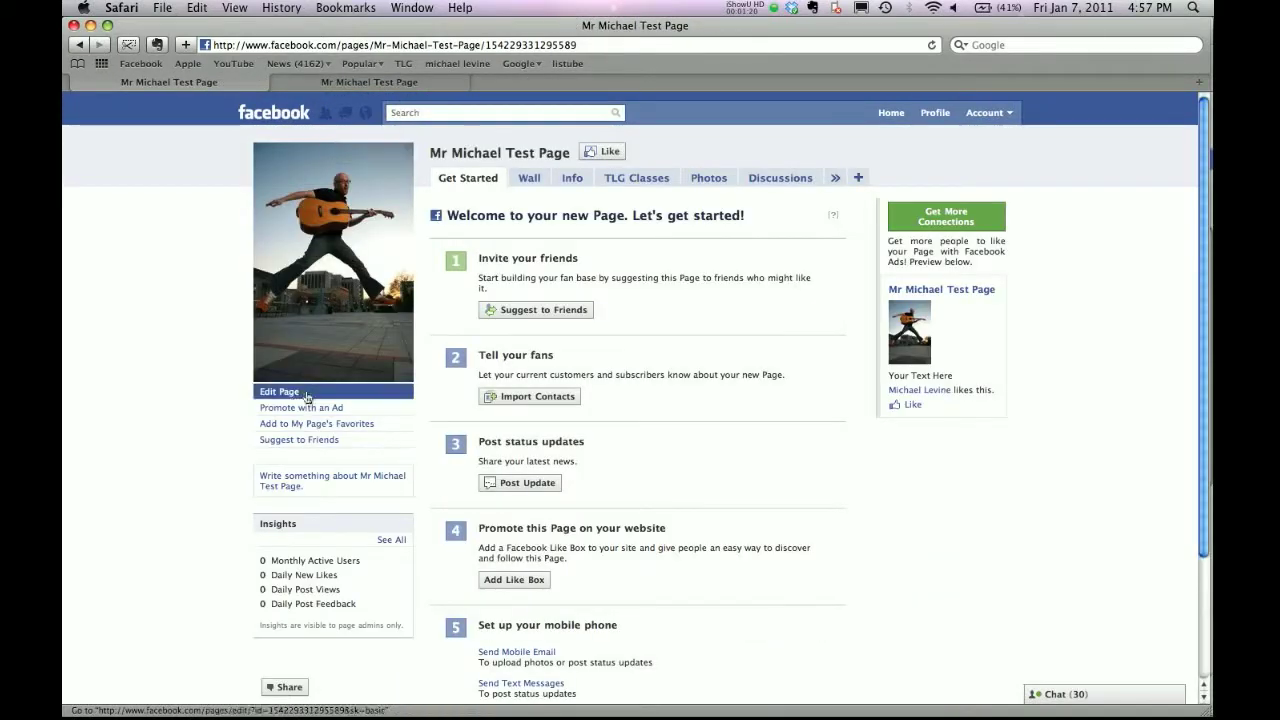
{"action": "left_click", "coordinate": [287, 394]}
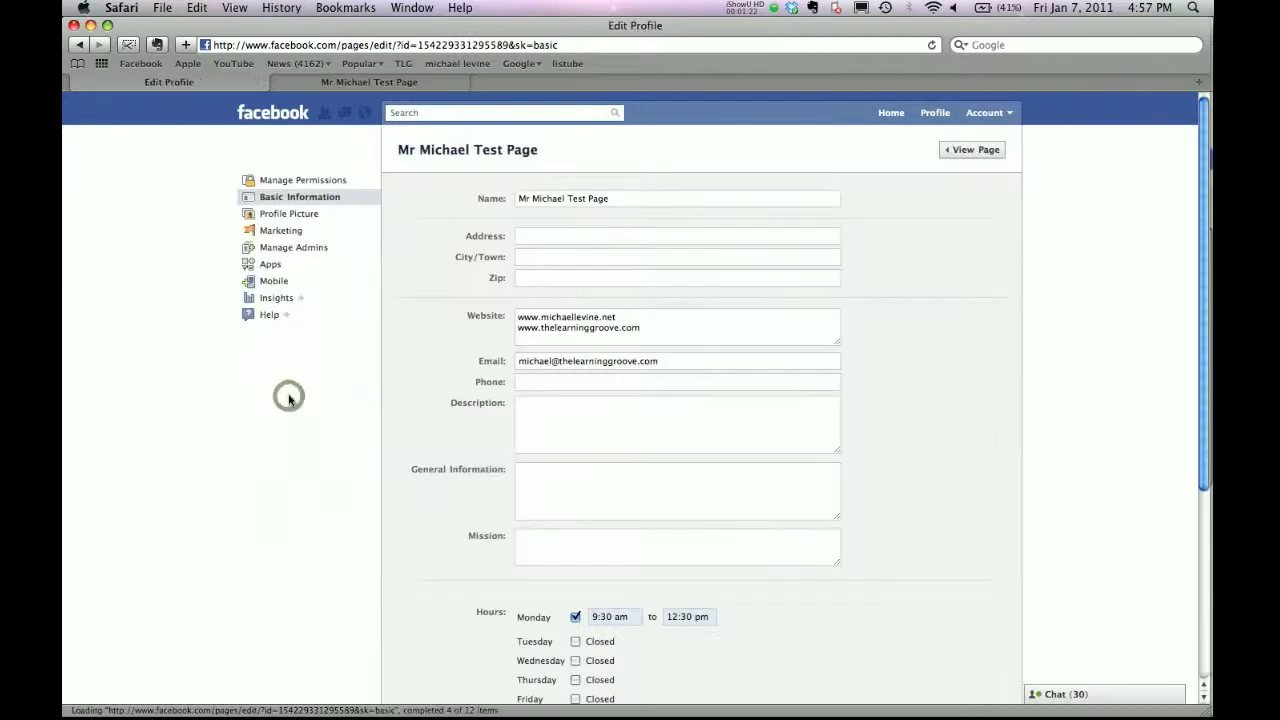
{"action": "left_click", "coordinate": [268, 270]}
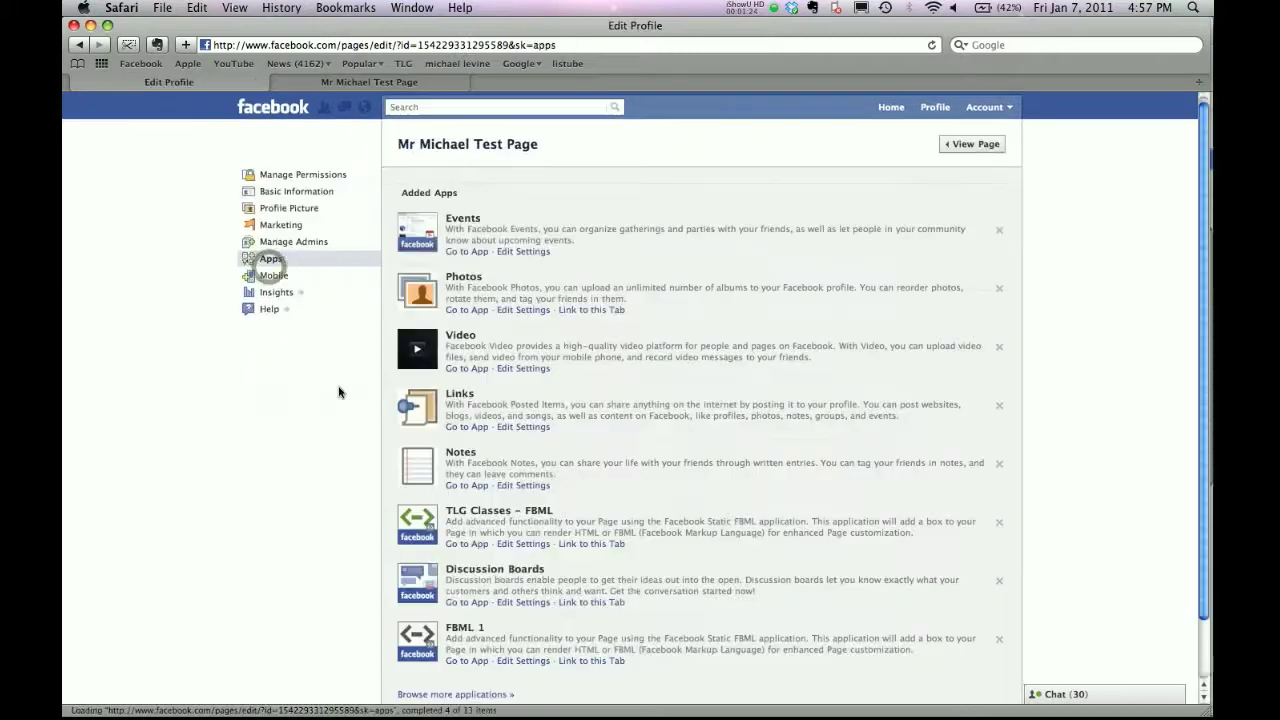
{"action": "scroll", "coordinate": [470, 490], "scroll_direction": "down", "scroll_amount": 1}
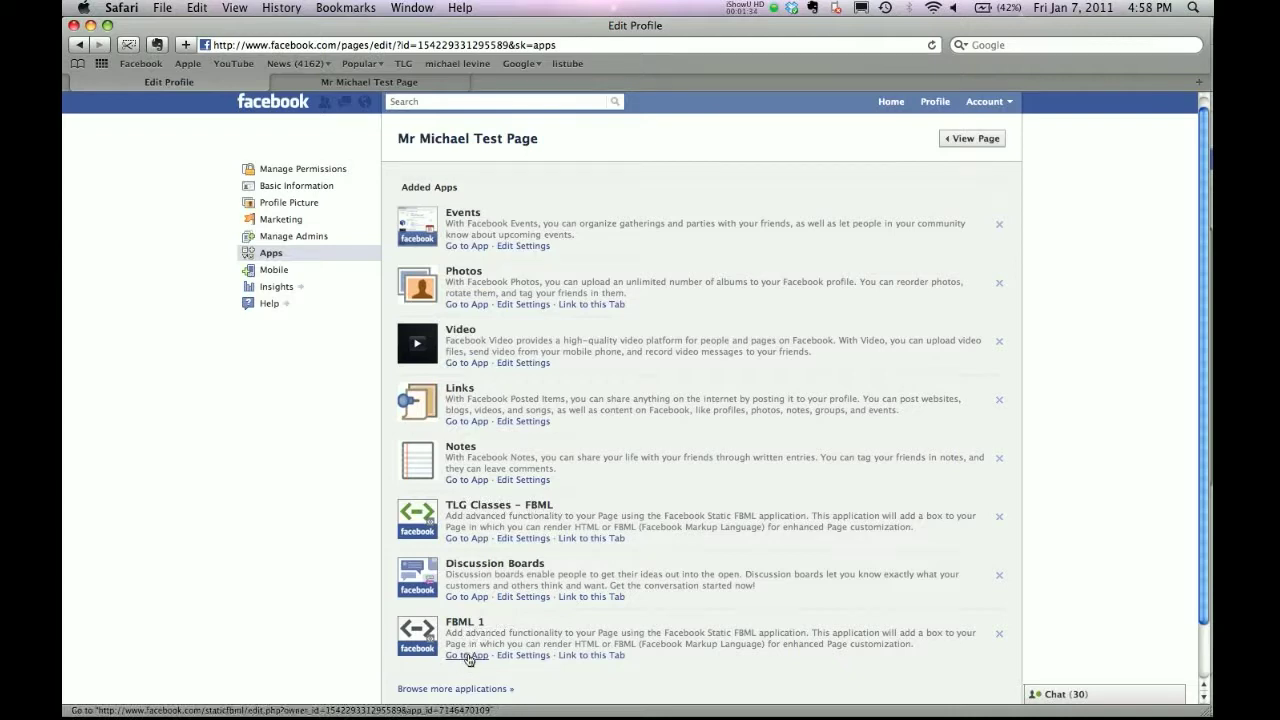
{"action": "left_click", "coordinate": [466, 655]}
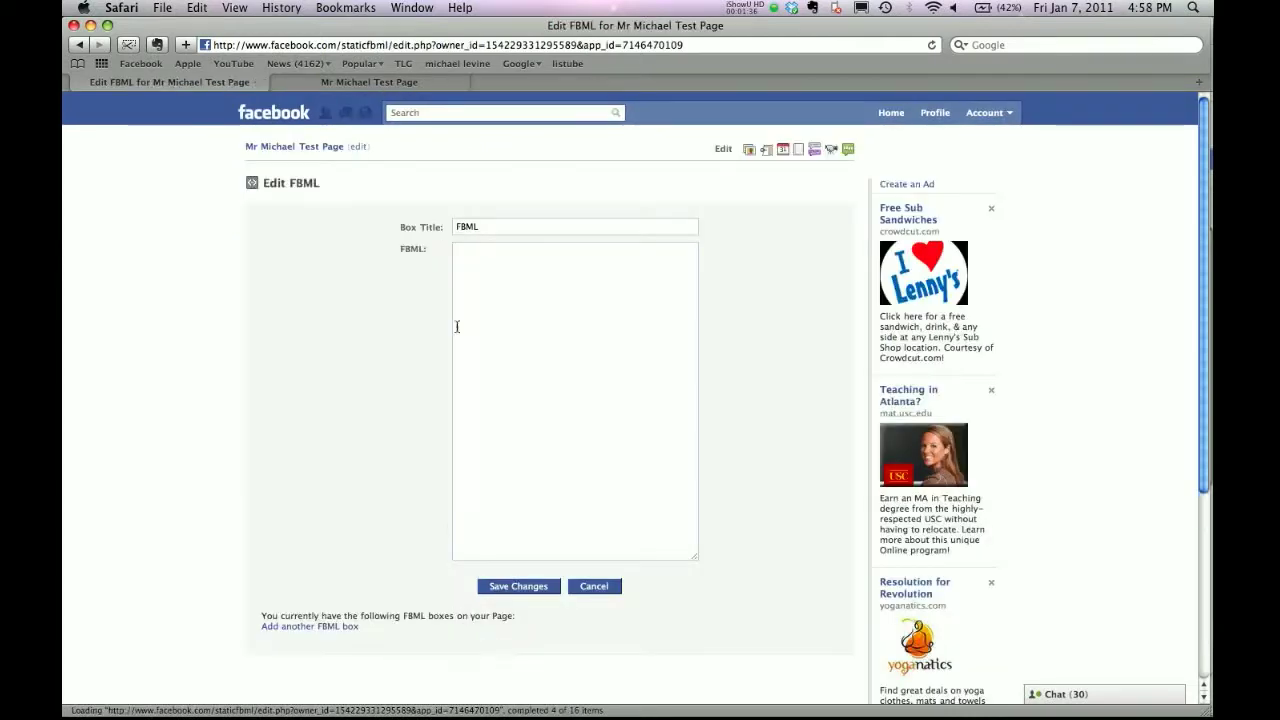
Set the new FBML box's title to "Class Schedule" and place the cursor in its empty code area.
{"action": "left_click_drag", "start_coordinate": [487, 226], "coordinate": [440, 228]}
{"action": "type", "text": "Class Schedul"}
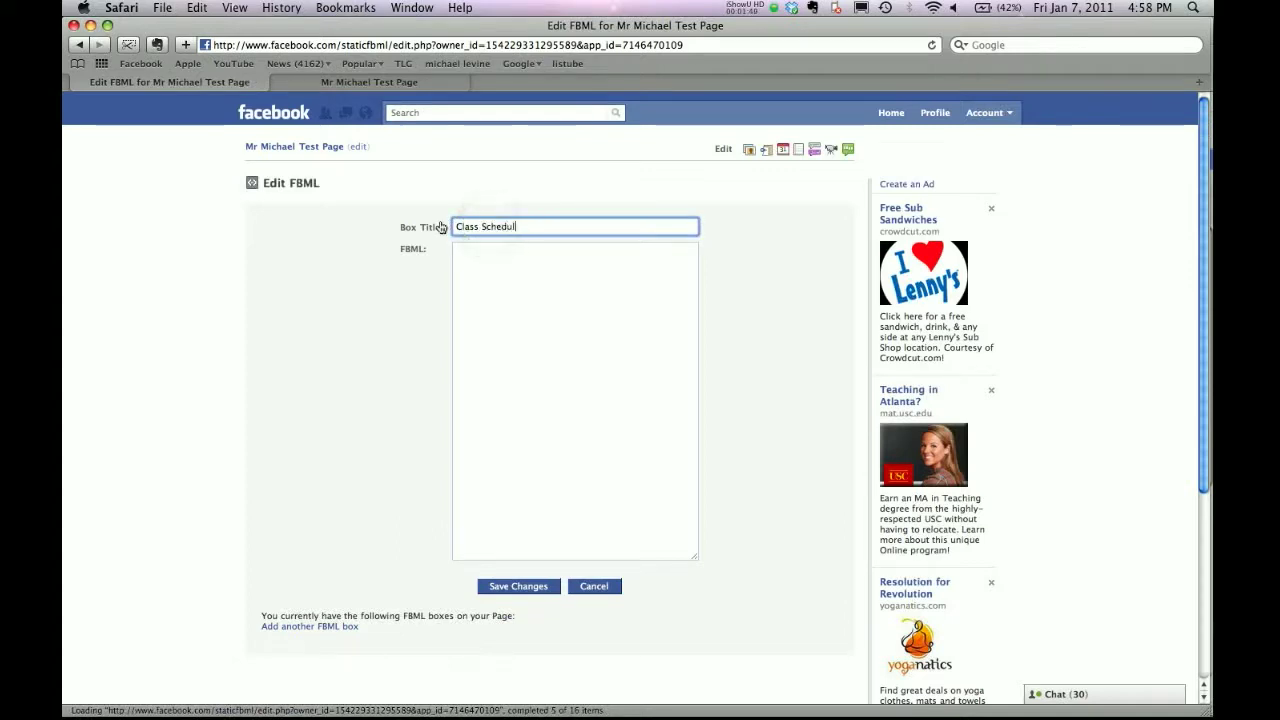
{"action": "type", "text": "e"}
{"action": "left_click", "coordinate": [482, 291]}
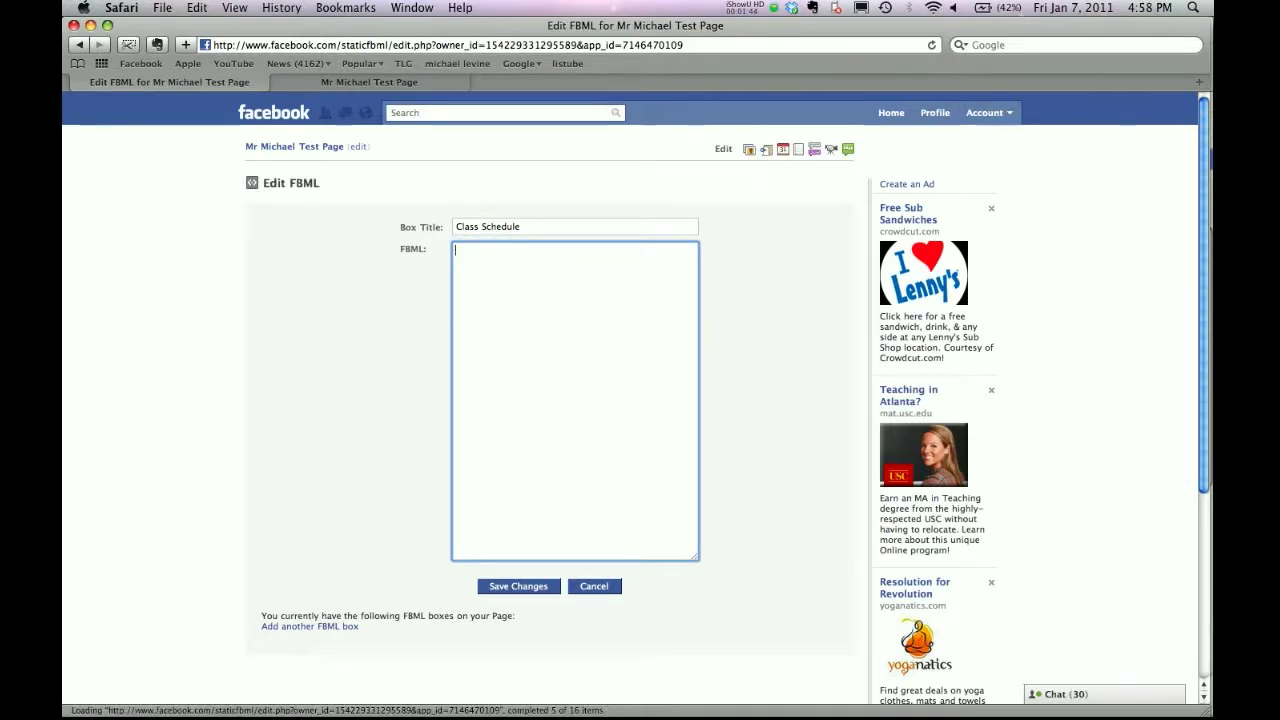
Switch to Google Docs in Chrome and open "Sample TLG Class Schedule Page for Facebook" from the Sample Templates folder.
{"action": "key", "text": "super+Tab"}
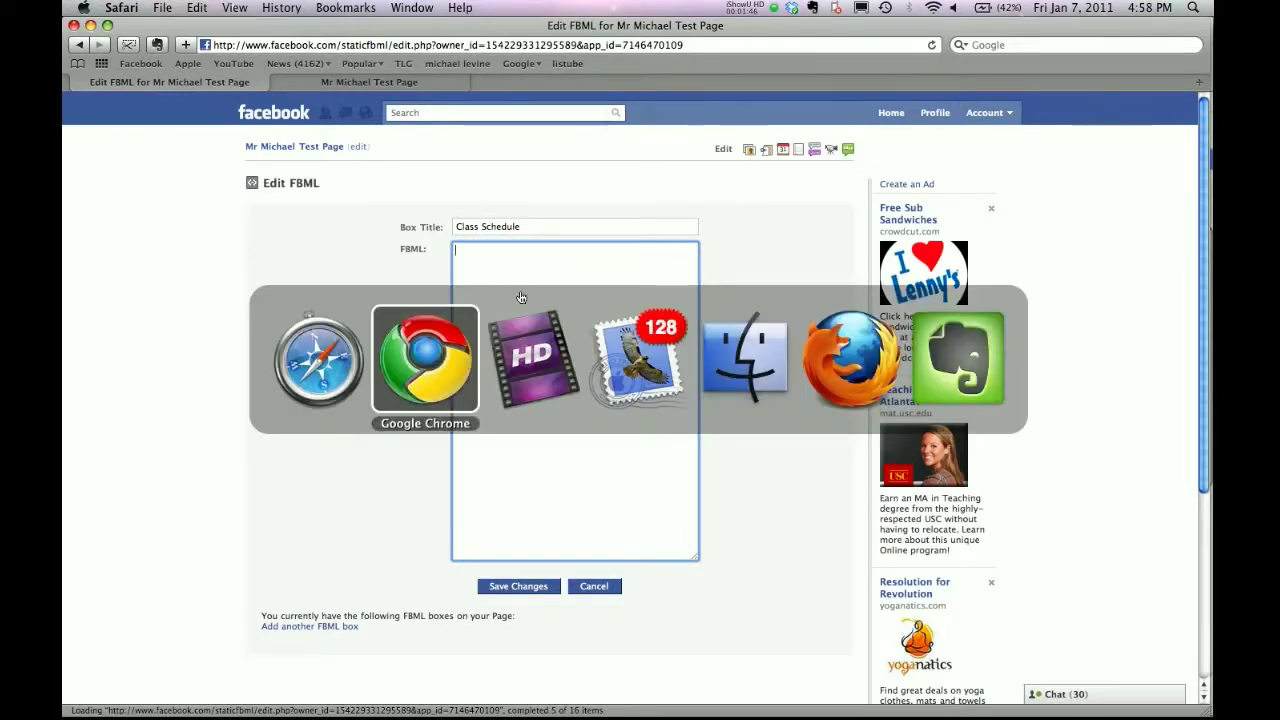
{"action": "left_click", "coordinate": [376, 35]}
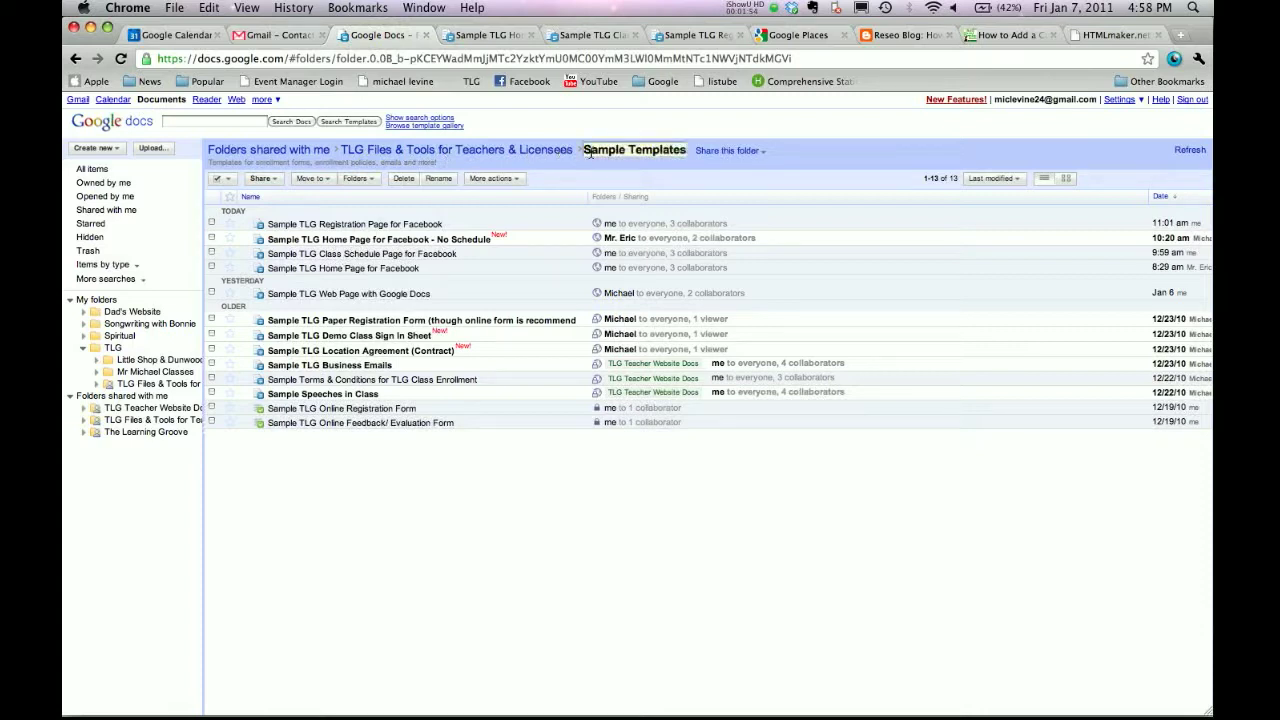
{"action": "left_click", "coordinate": [414, 258]}
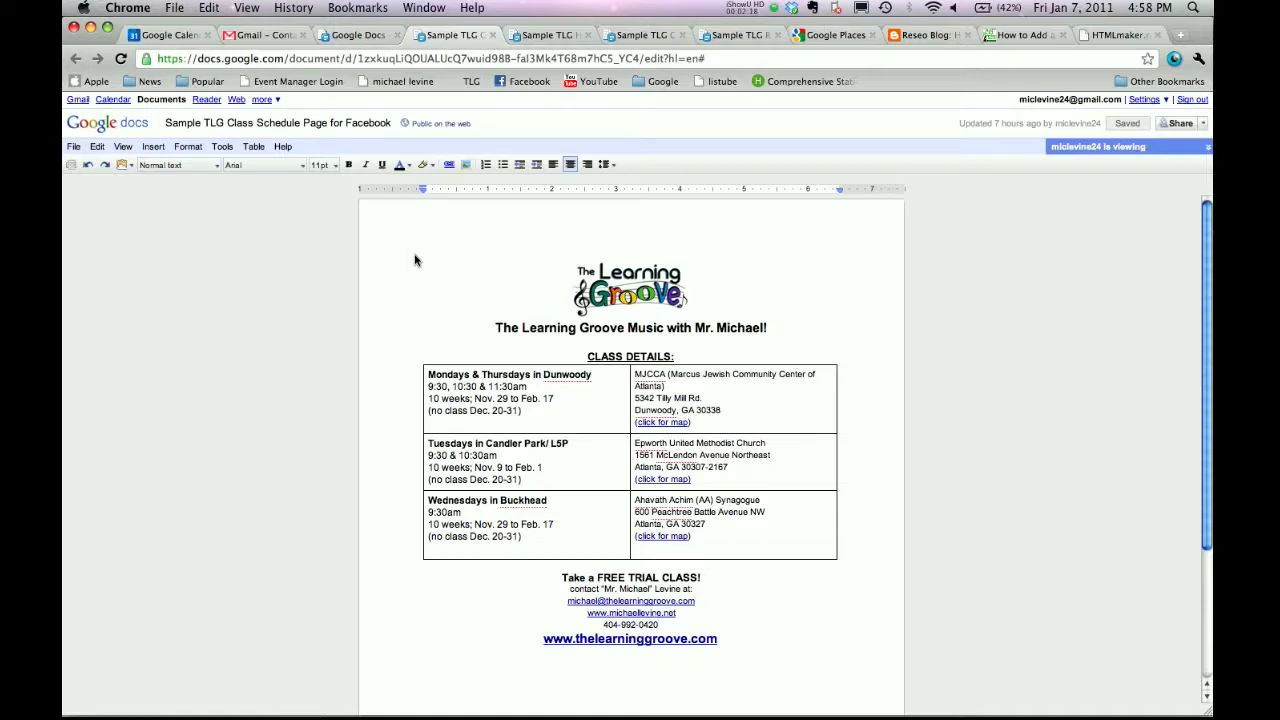
Make a copy of the class schedule document and rename it "TEST for video Sample TLG Class Schedule Page for Facebook".
{"action": "left_click", "coordinate": [73, 146]}
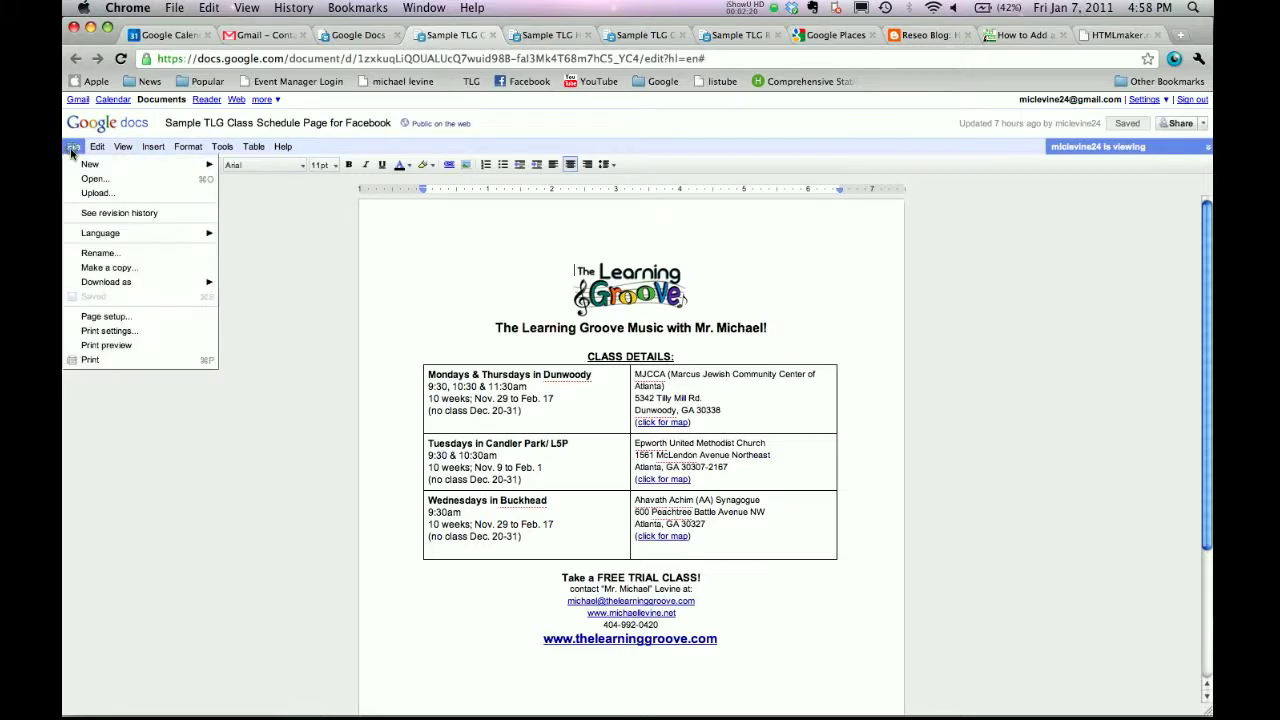
{"action": "left_click", "coordinate": [90, 268]}
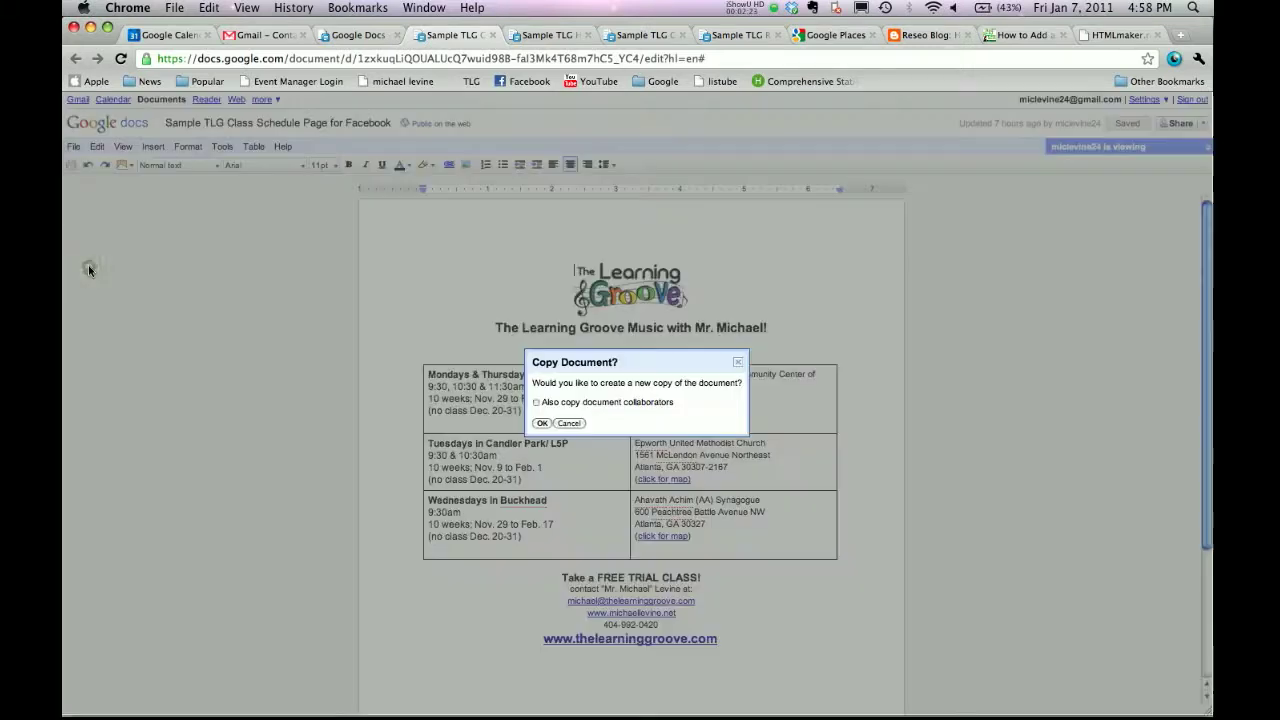
{"action": "left_click", "coordinate": [541, 424]}
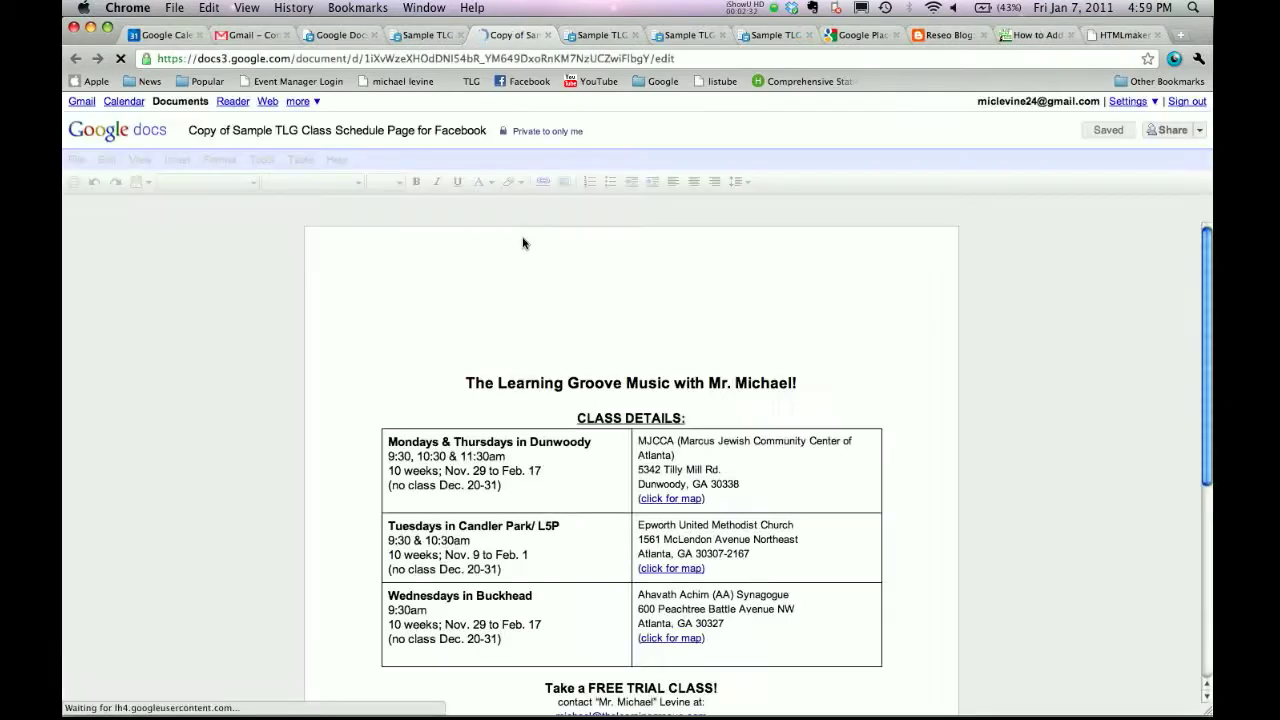
{"action": "left_click", "coordinate": [297, 132]}
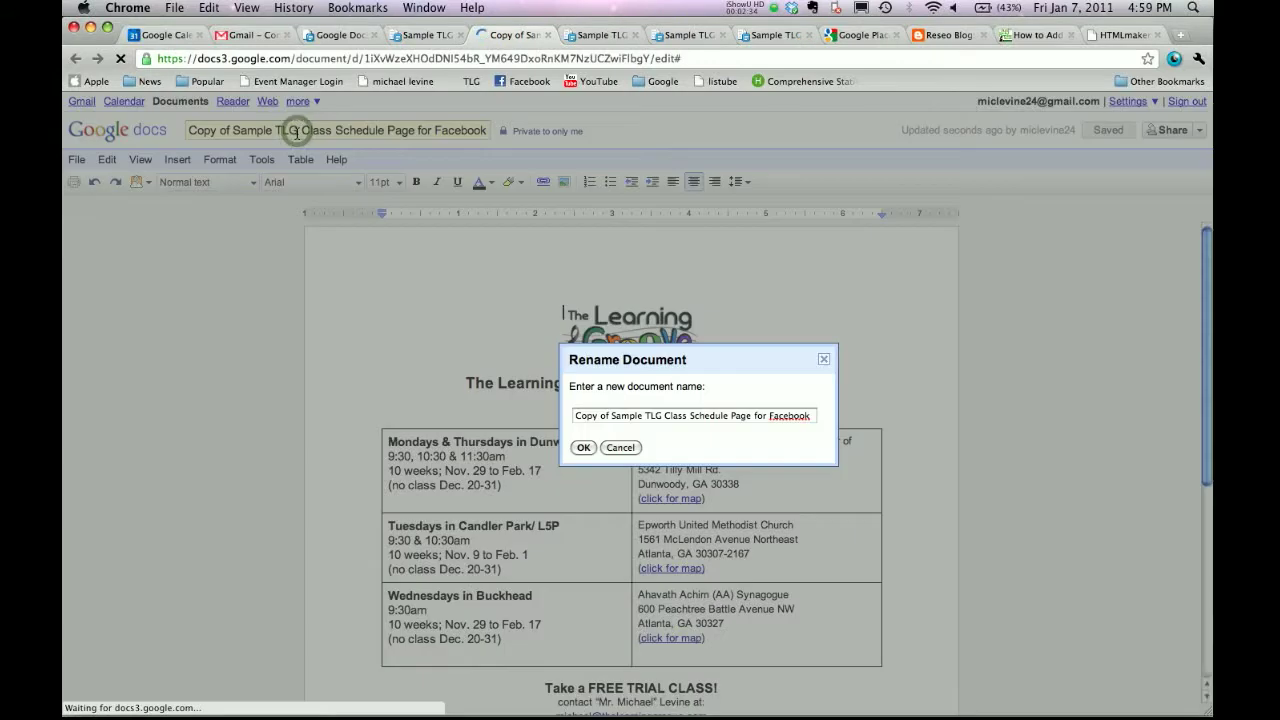
{"action": "left_click_drag", "start_coordinate": [609, 416], "coordinate": [575, 416]}
{"action": "type", "text": "TEST for video"}
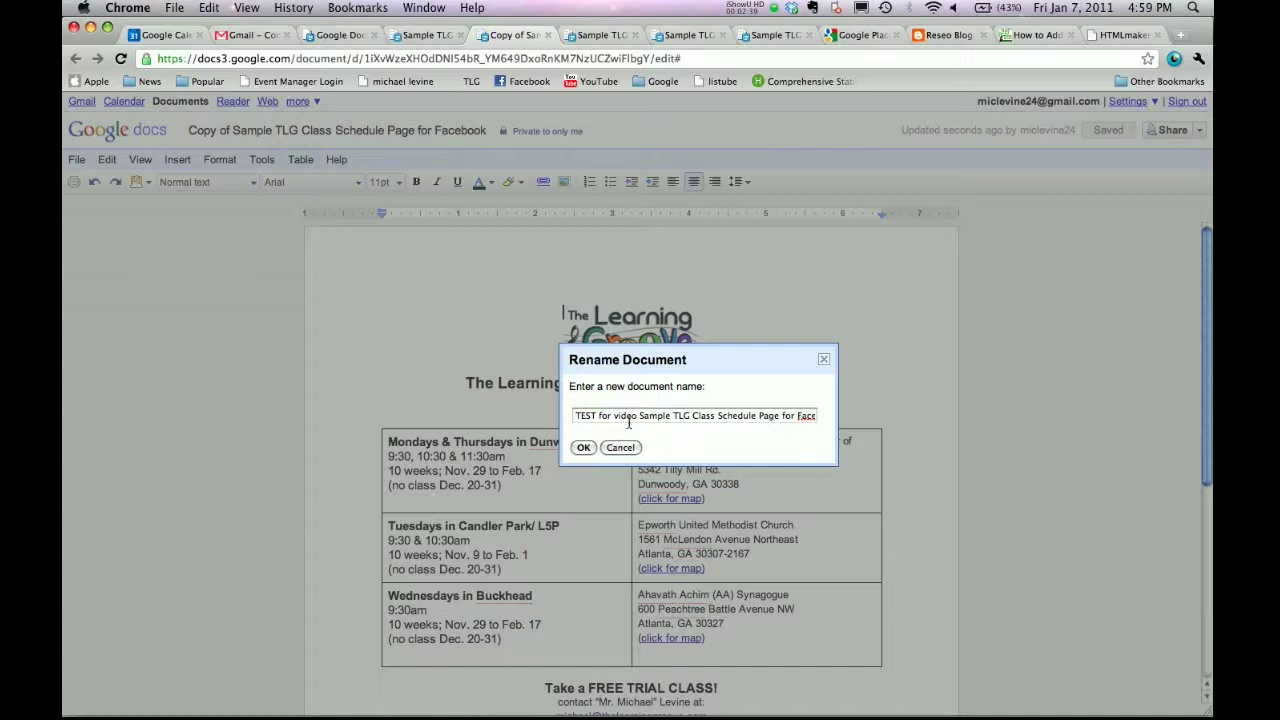
{"action": "left_click", "coordinate": [583, 447]}
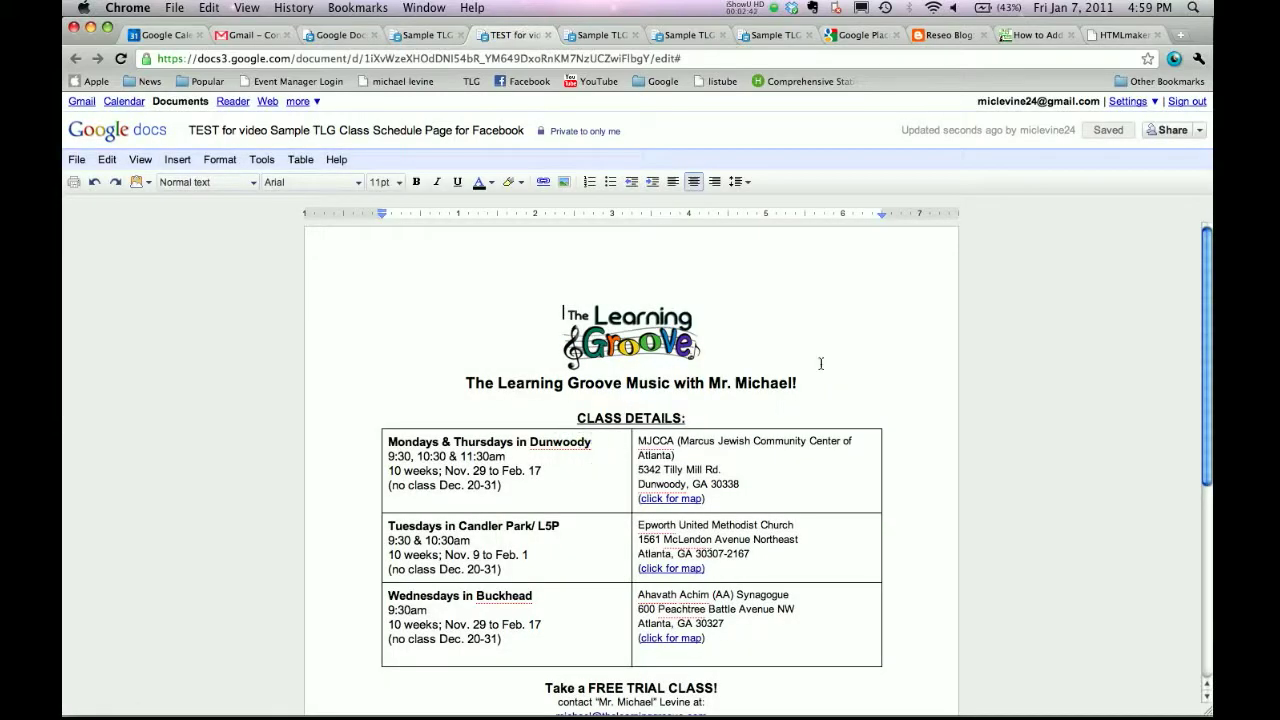
{"action": "scroll", "coordinate": [820, 363], "scroll_direction": "down", "scroll_amount": 2}
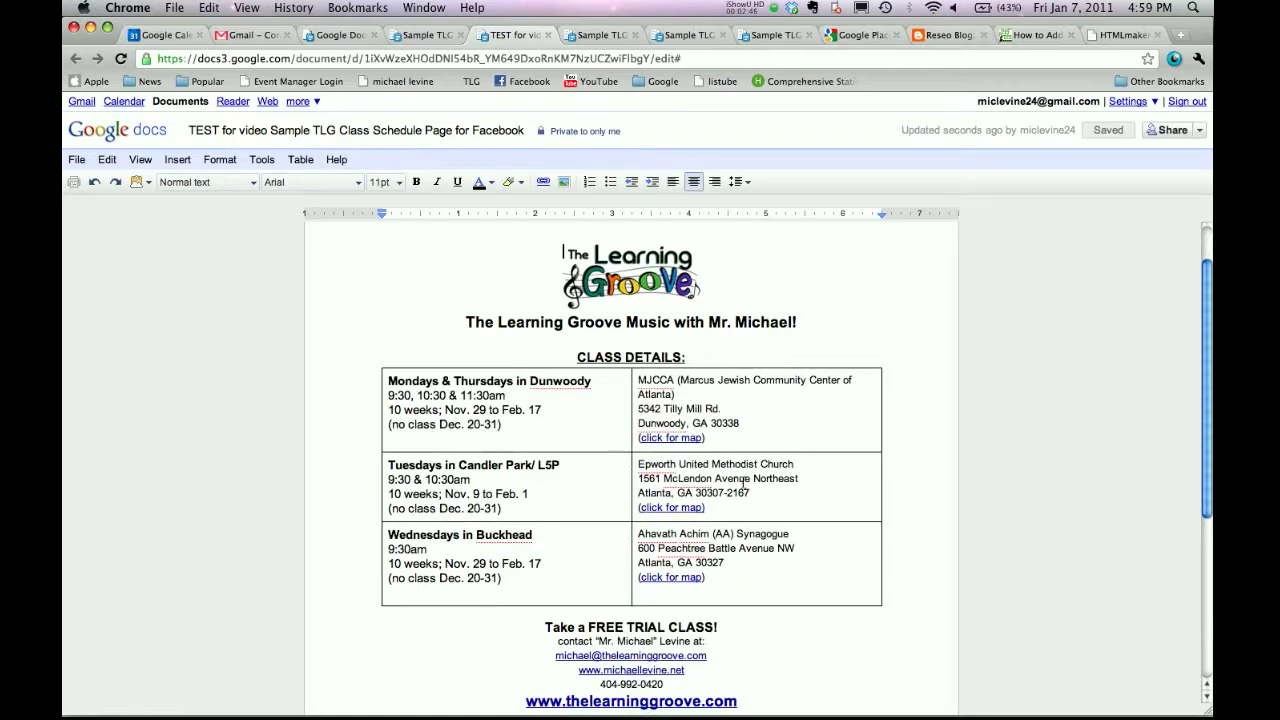
{"action": "scroll", "coordinate": [720, 420], "scroll_direction": "down", "scroll_amount": 2}
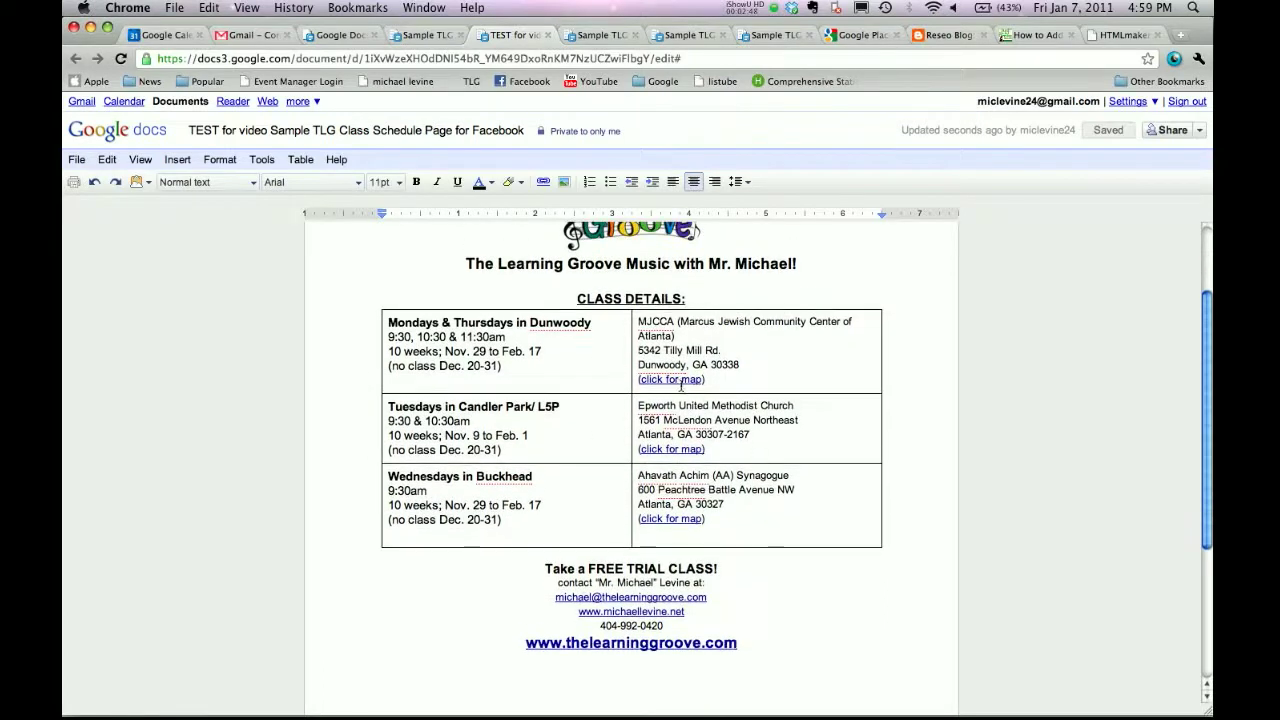
{"action": "left_click", "coordinate": [676, 380]}
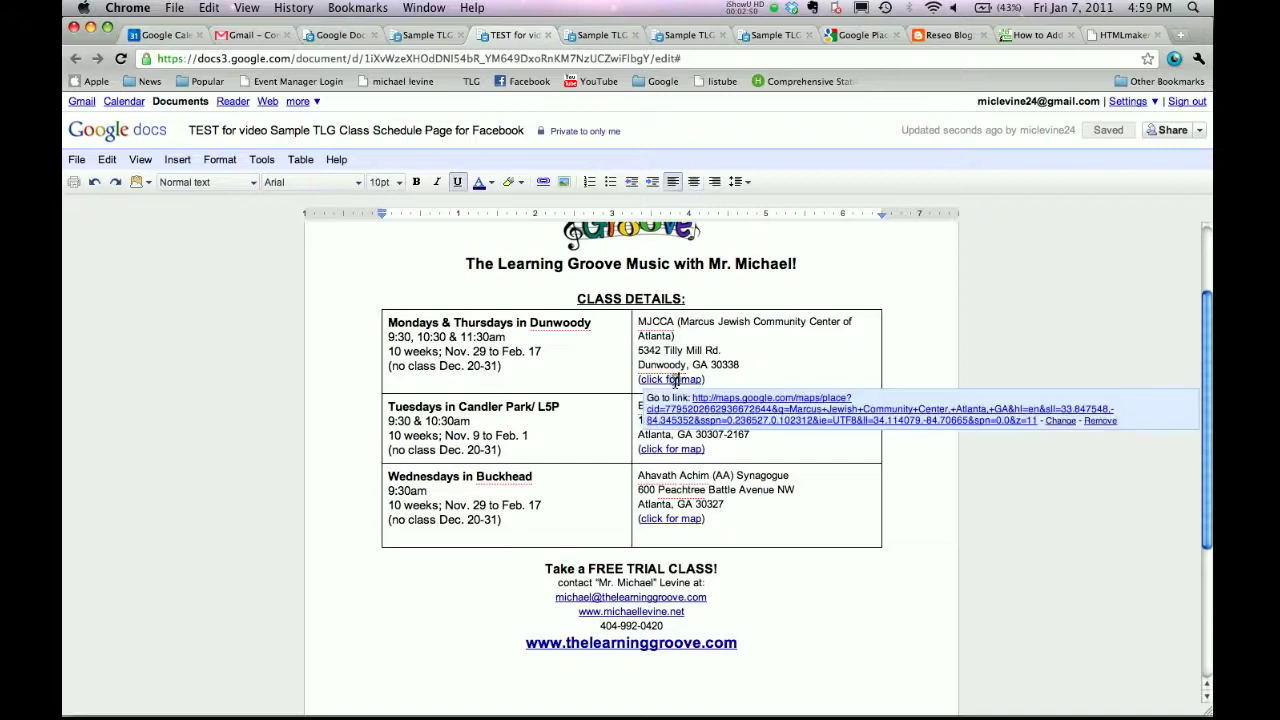
{"action": "left_click", "coordinate": [1059, 421]}
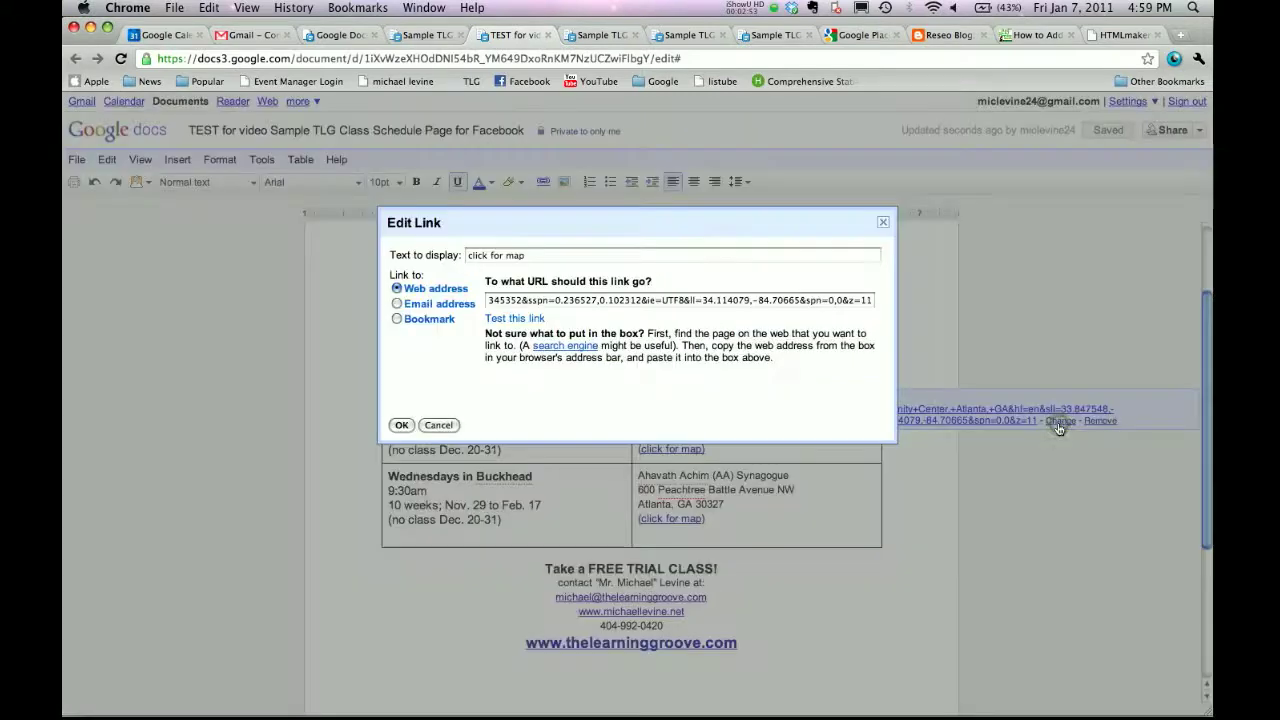
{"action": "left_click", "coordinate": [676, 302]}
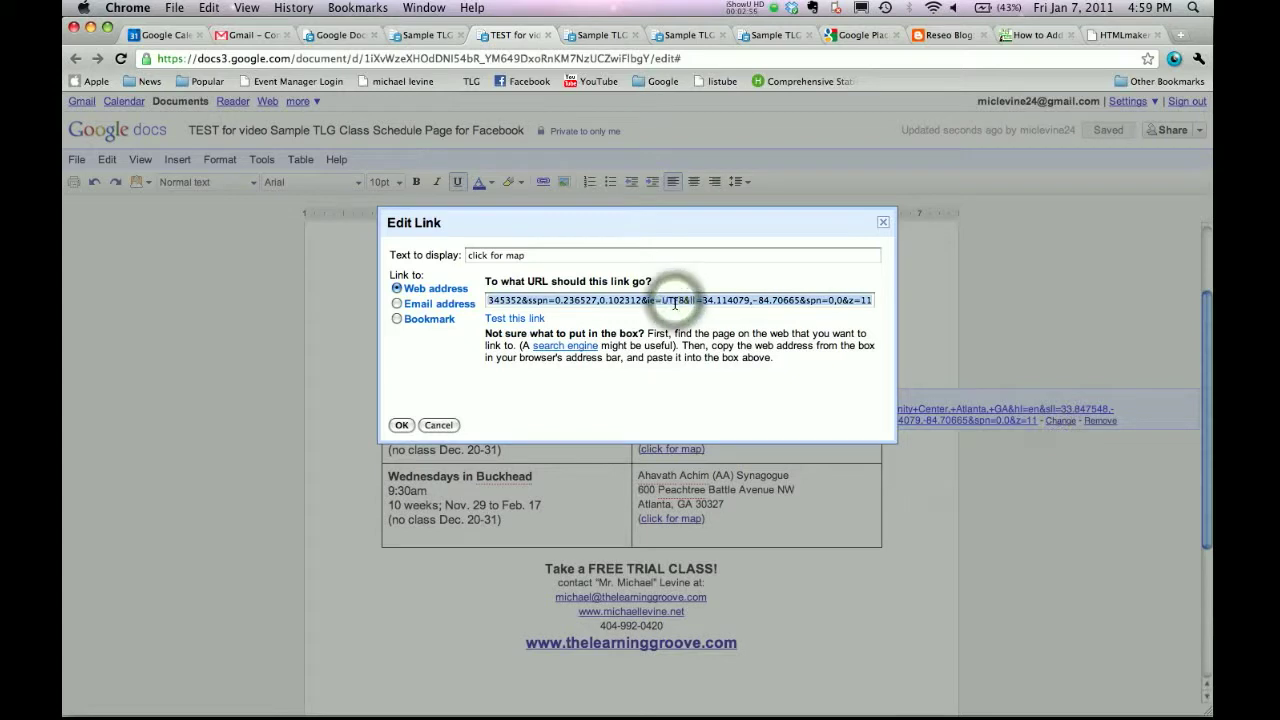
{"action": "key", "text": "BackSpace"}
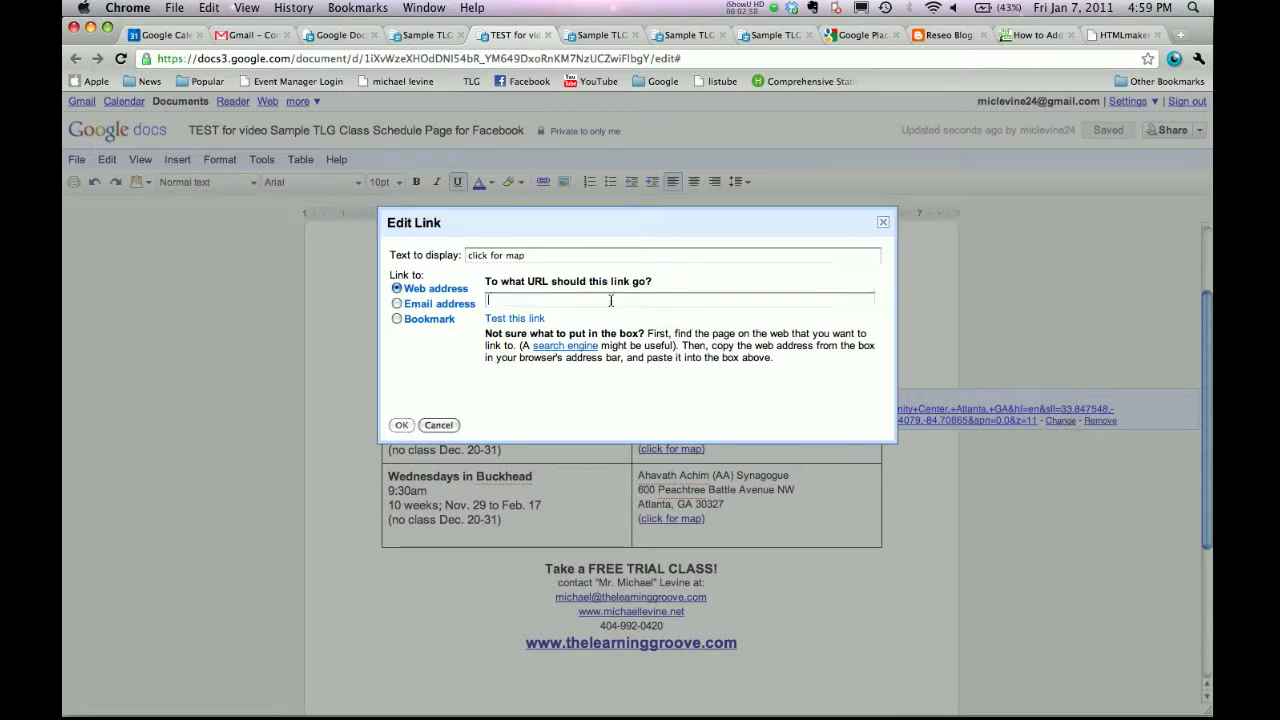
{"action": "left_click", "coordinate": [440, 425]}
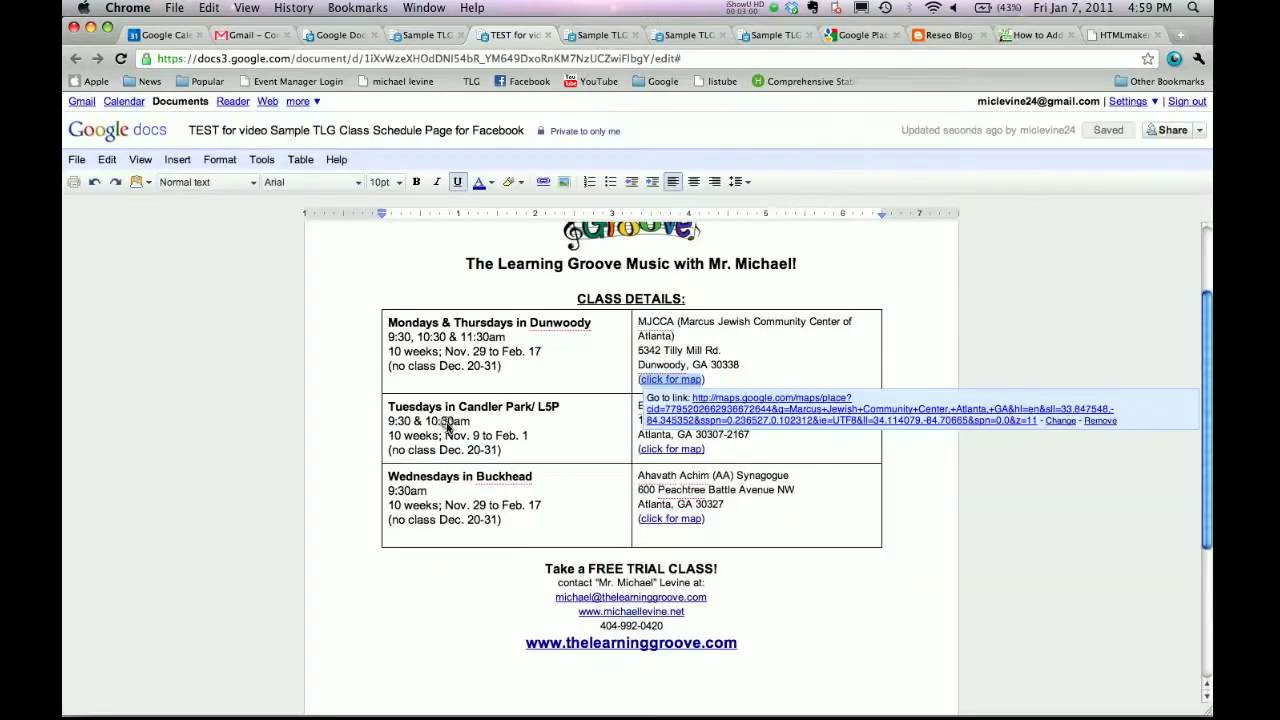
{"action": "left_click", "coordinate": [909, 358]}
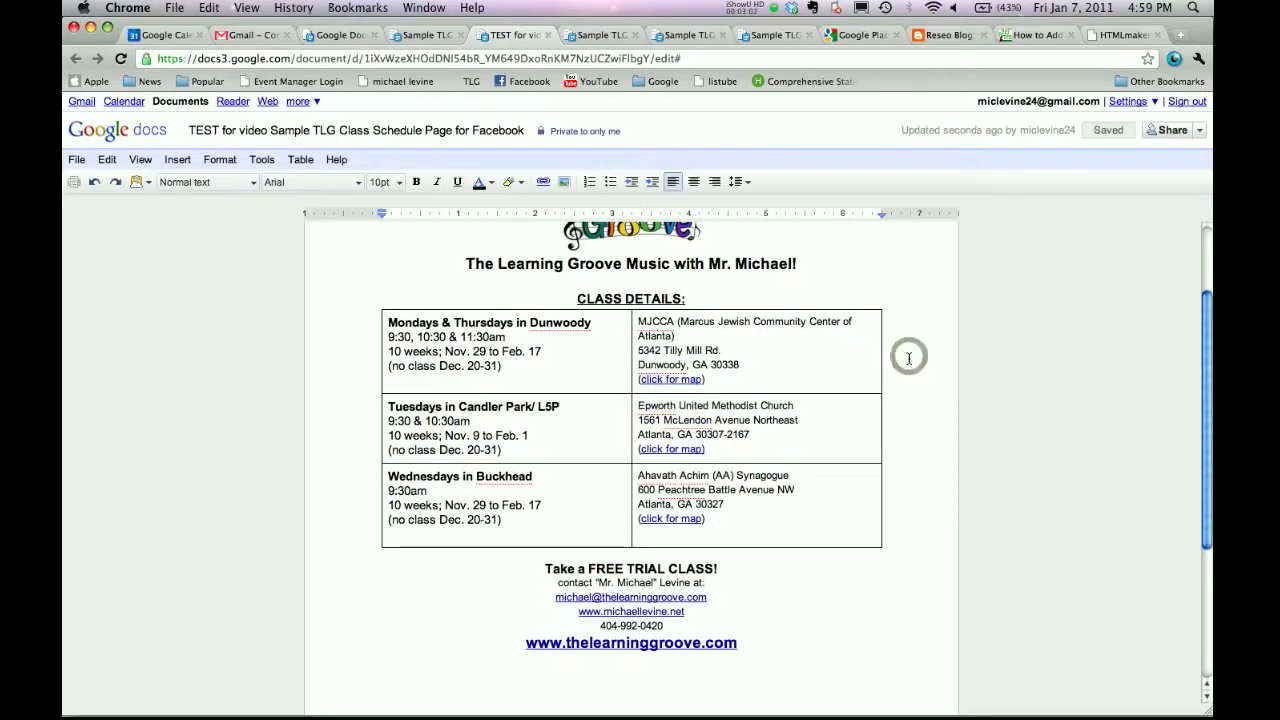
Select the document's entire class schedule content, from the logo down to the closing website link.
{"action": "scroll", "coordinate": [811, 503], "scroll_direction": "up", "scroll_amount": 2}
{"action": "scroll", "coordinate": [811, 504], "scroll_direction": "down", "scroll_amount": 2}
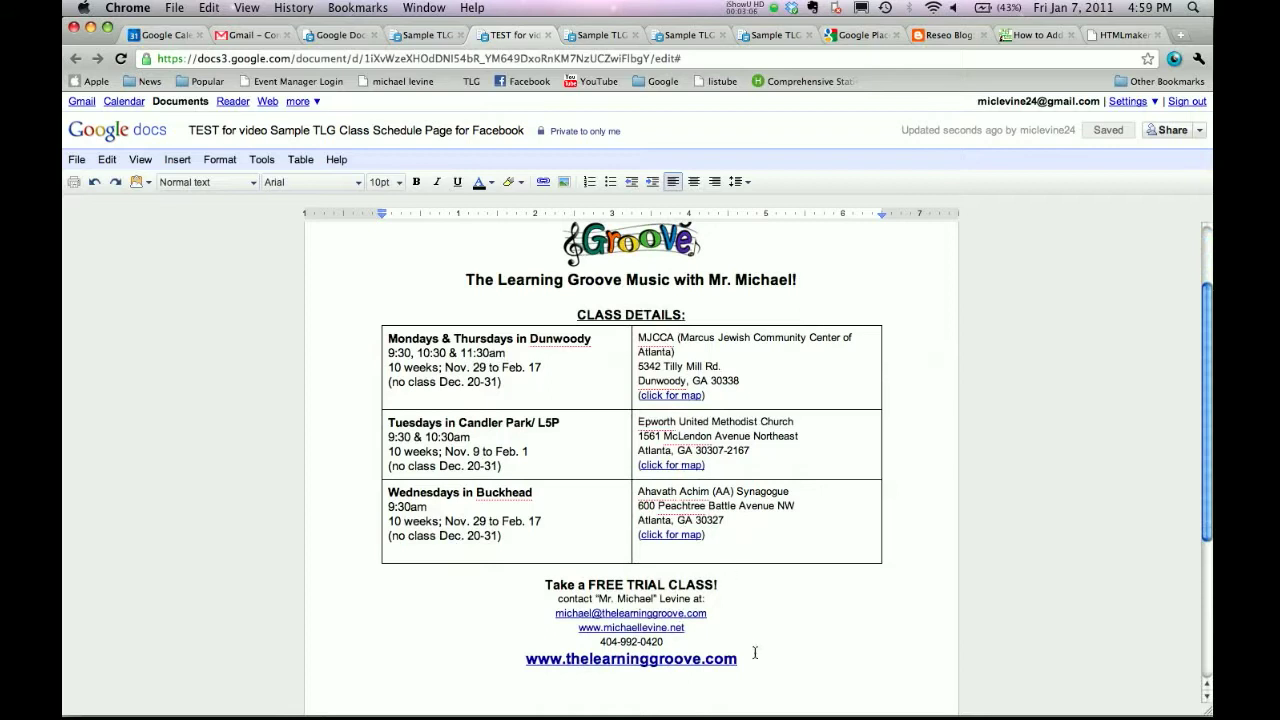
{"action": "left_click_drag", "start_coordinate": [752, 658], "coordinate": [563, 243]}
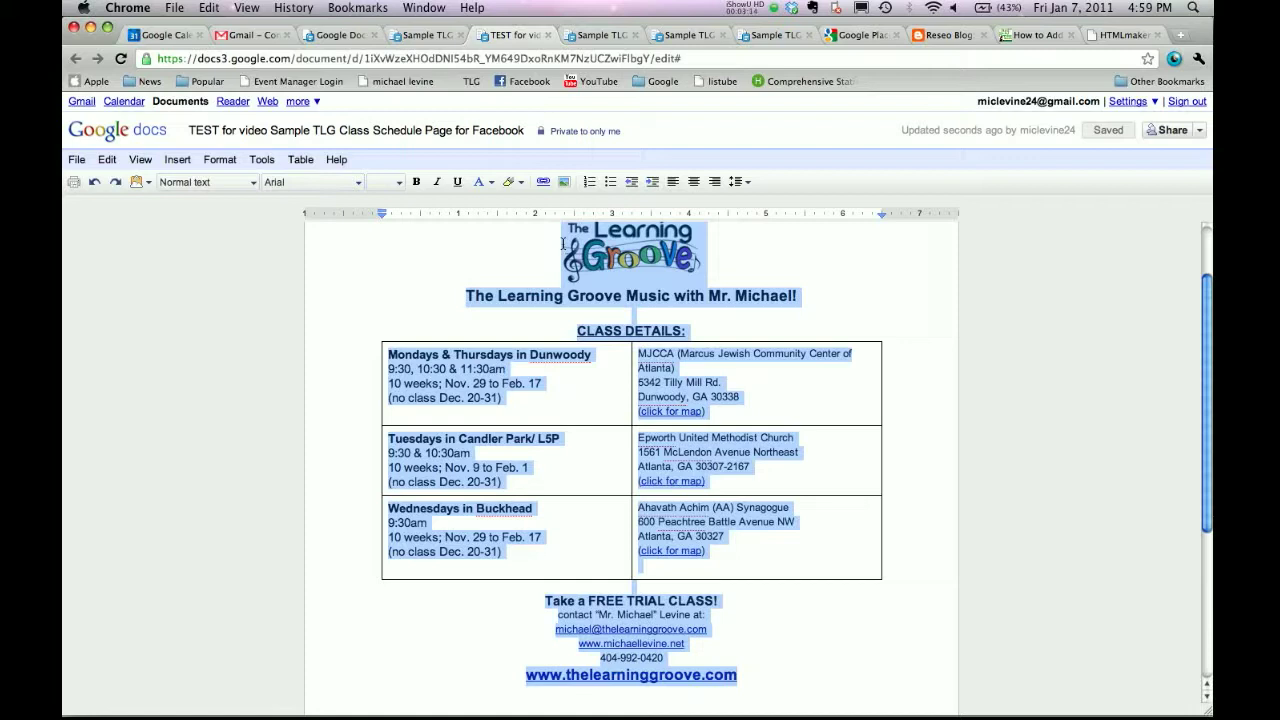
Switch to the htmlmaker.net editor view and delete all of the previous page's content.
{"action": "left_click", "coordinate": [1112, 35]}
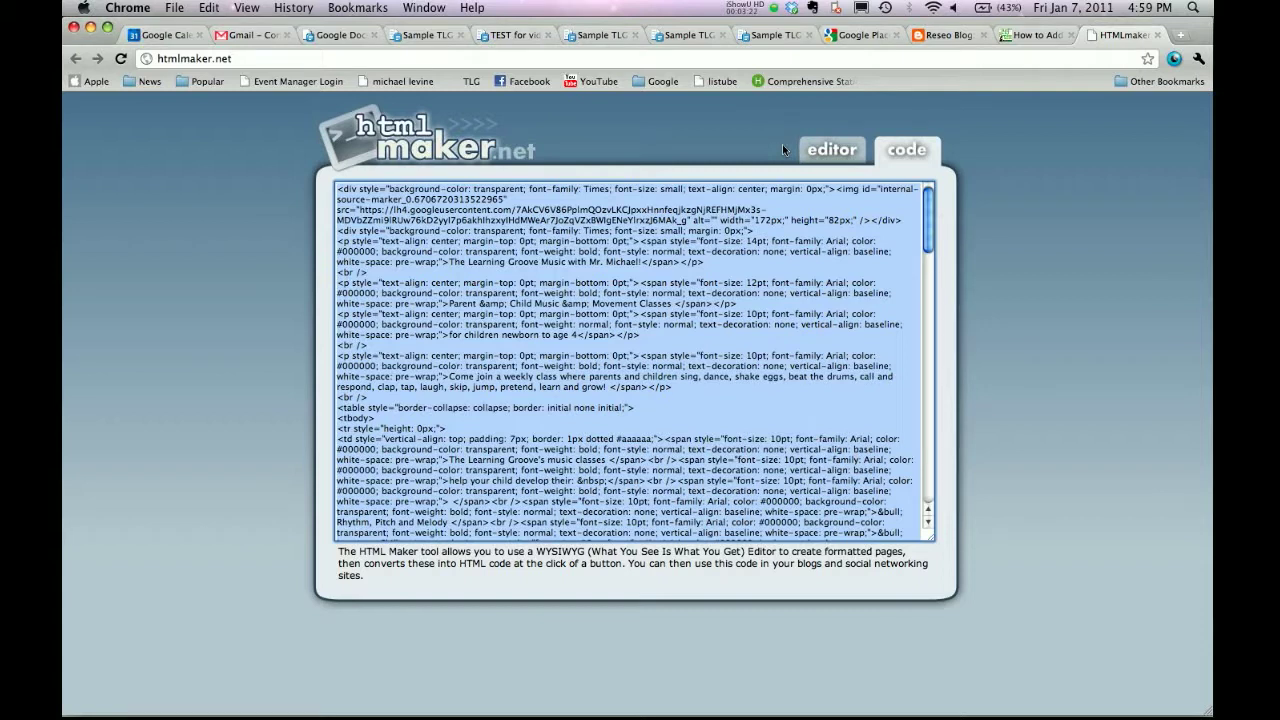
{"action": "left_click", "coordinate": [830, 152]}
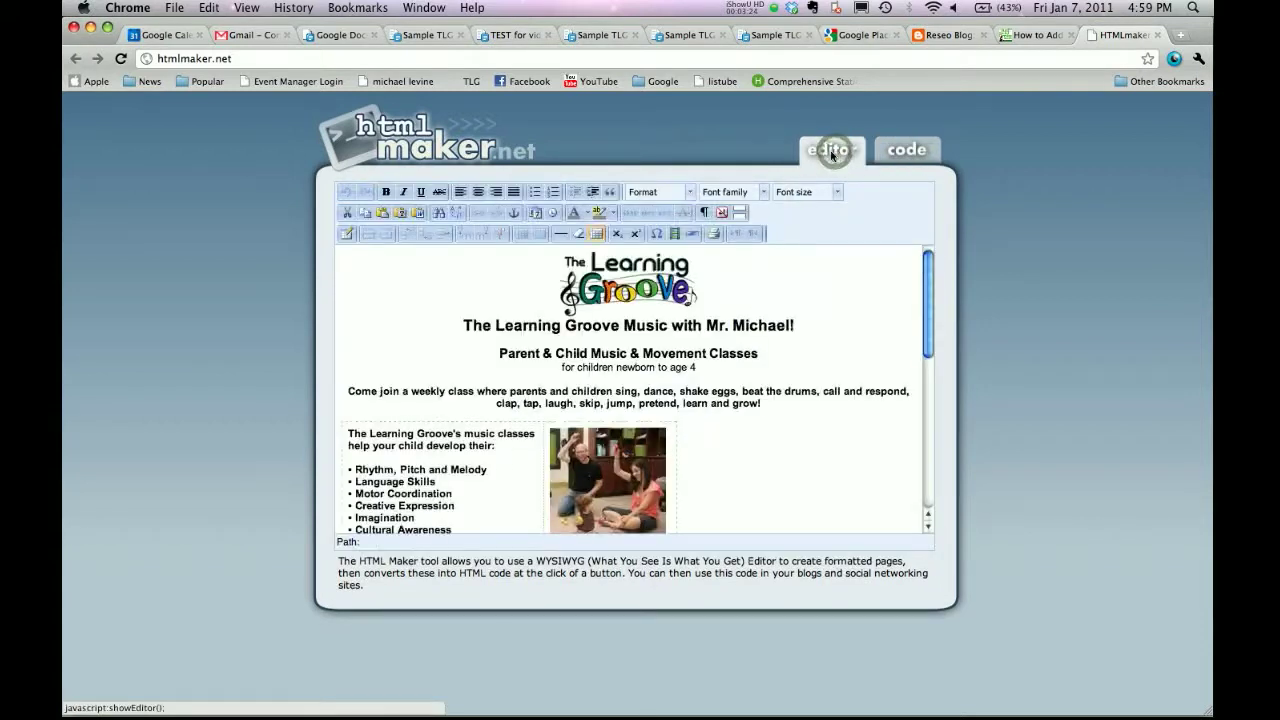
{"action": "left_click", "coordinate": [737, 484]}
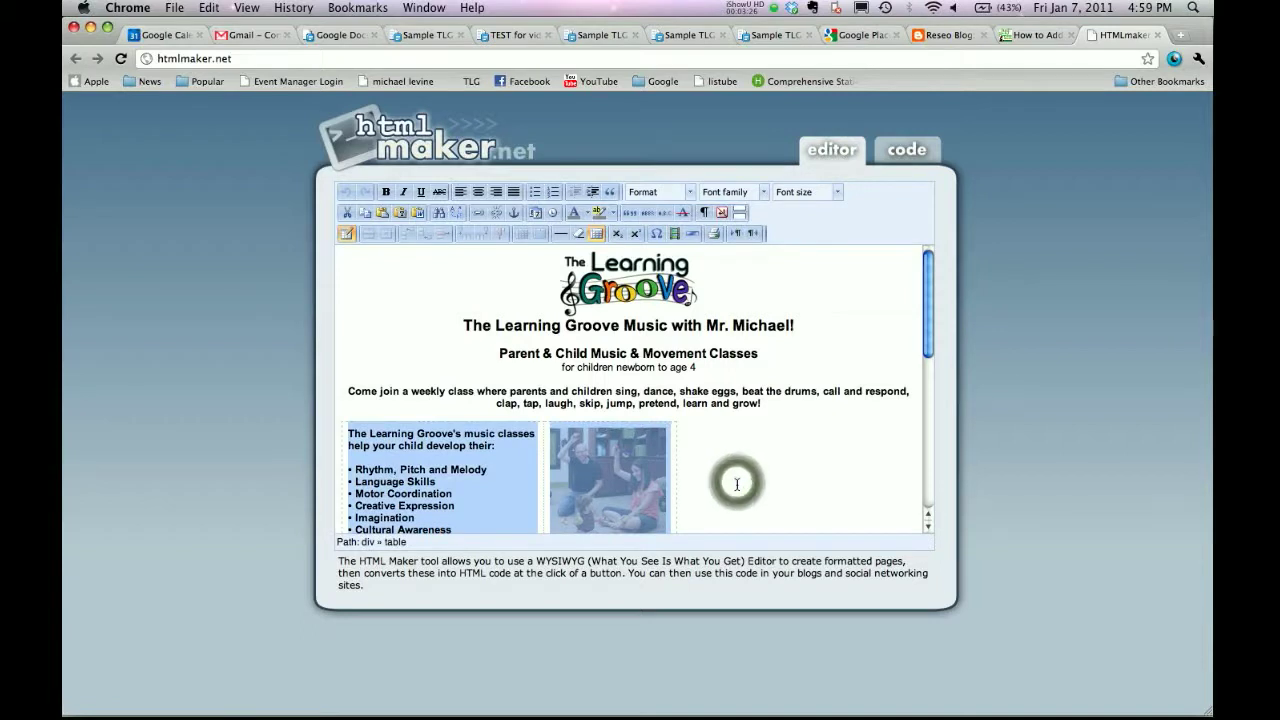
{"action": "key", "text": "super+a"}
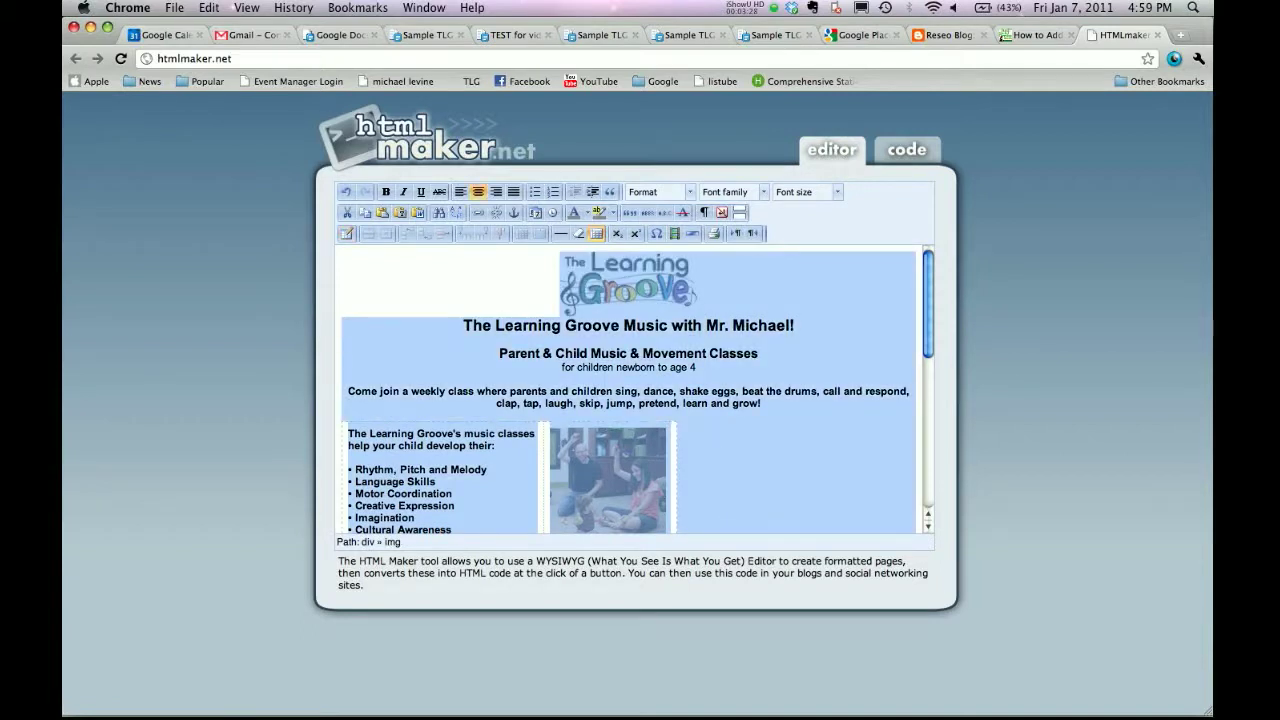
{"action": "key", "text": "BackSpace"}
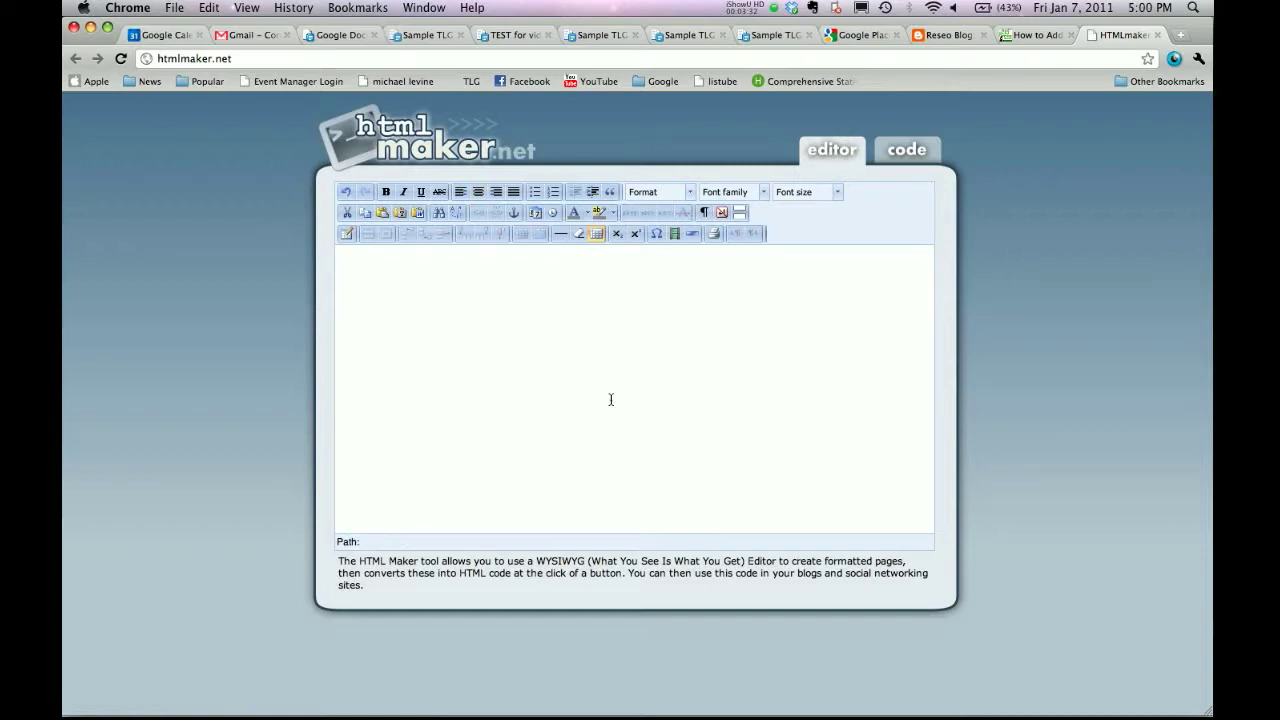
Paste the copied class schedule into the empty HTML Maker editor and check it from logo to closing lines.
{"action": "key", "text": "super+v"}
{"action": "scroll", "coordinate": [587, 370], "scroll_direction": "up", "scroll_amount": 10}
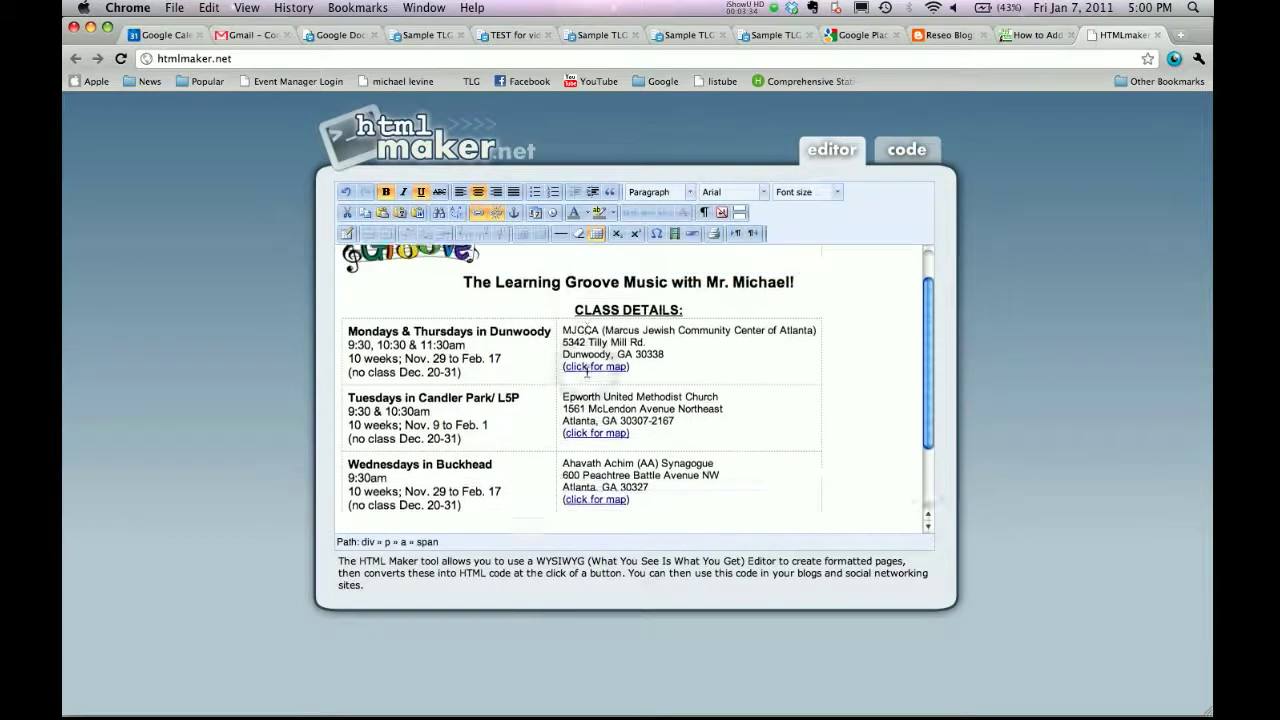
{"action": "scroll", "coordinate": [586, 372], "scroll_direction": "down", "scroll_amount": 3}
{"action": "scroll", "coordinate": [586, 372], "scroll_direction": "up", "scroll_amount": 3}
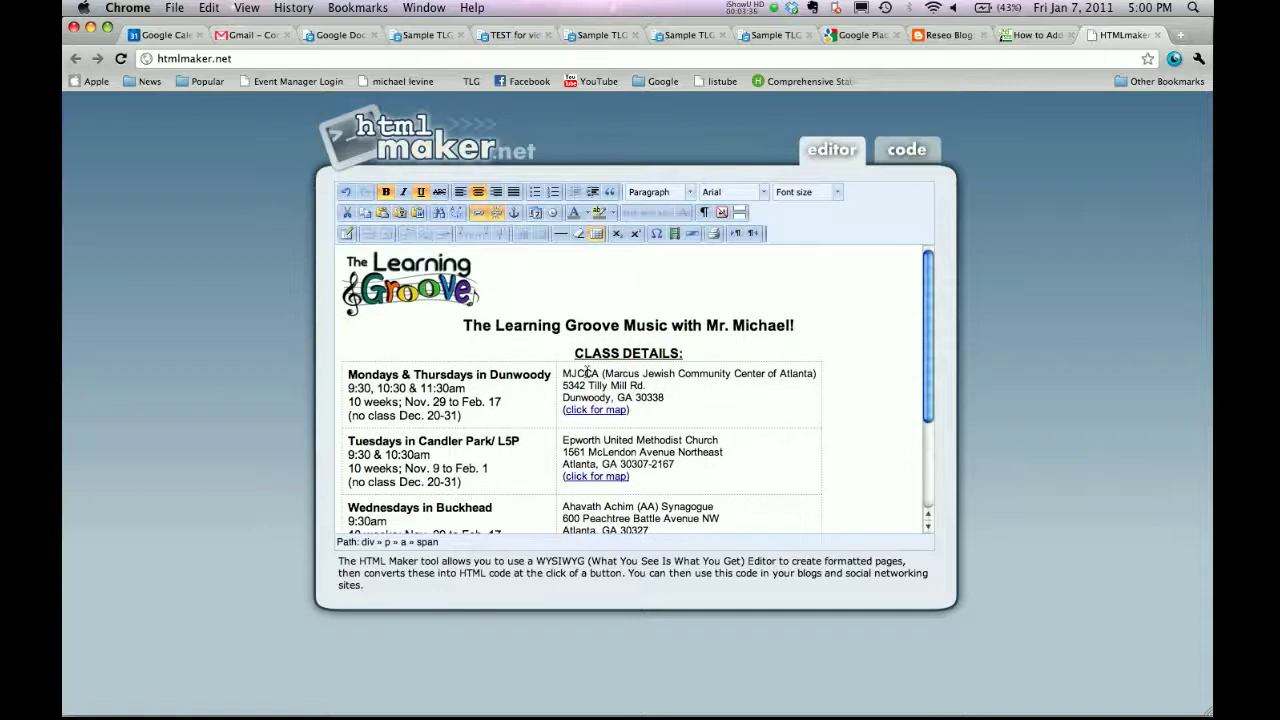
Try to center the Learning Groove logo above the pasted class schedule.
{"action": "left_click", "coordinate": [440, 280]}
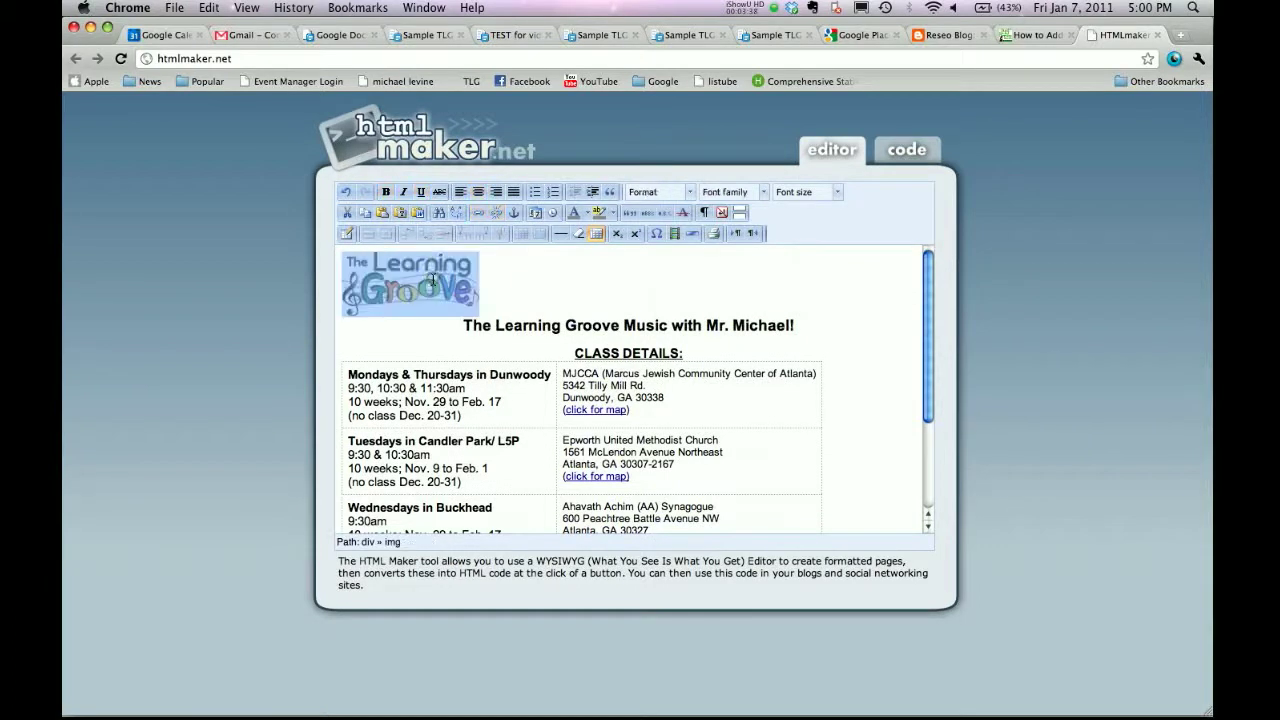
{"action": "left_click", "coordinate": [477, 192]}
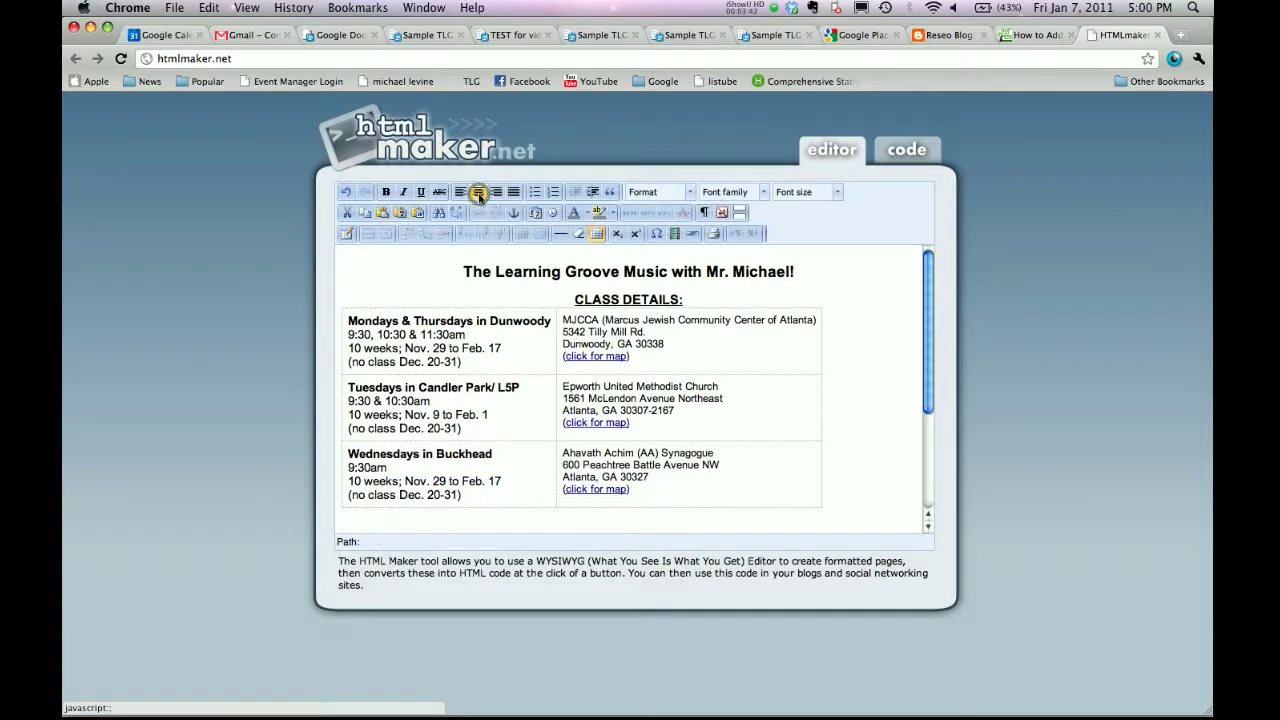
{"action": "scroll", "coordinate": [566, 398], "scroll_direction": "down", "scroll_amount": 3}
{"action": "scroll", "coordinate": [566, 398], "scroll_direction": "up", "scroll_amount": 3}
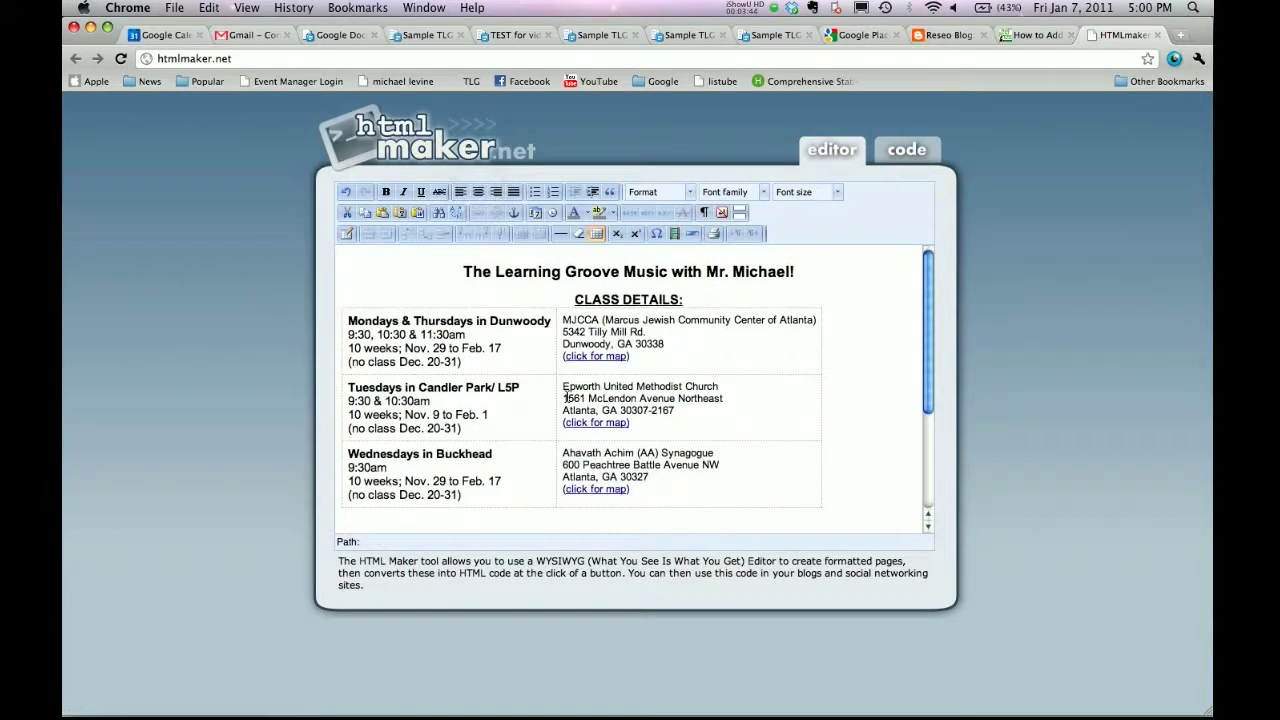
{"action": "scroll", "coordinate": [566, 398], "scroll_direction": "up", "scroll_amount": 1}
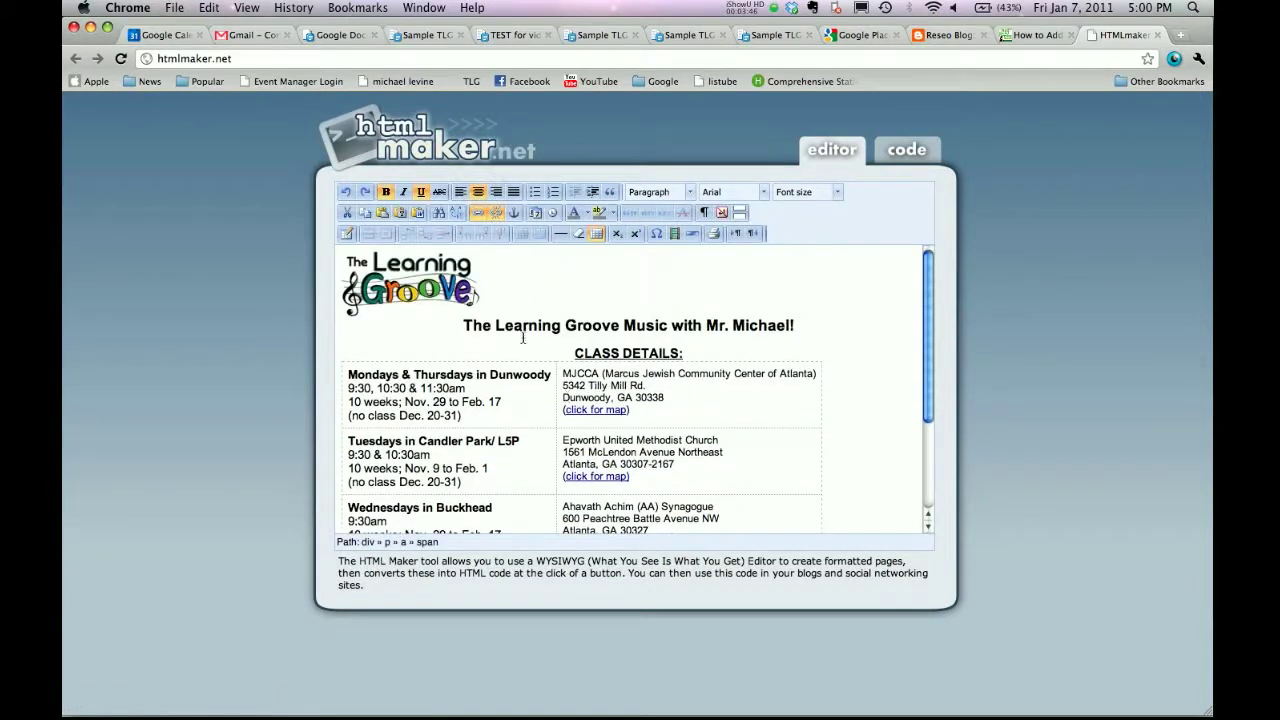
Put a line break after the Learning Groove logo, center the logo, and remove the extra blank line above the heading.
{"action": "left_click", "coordinate": [520, 291]}
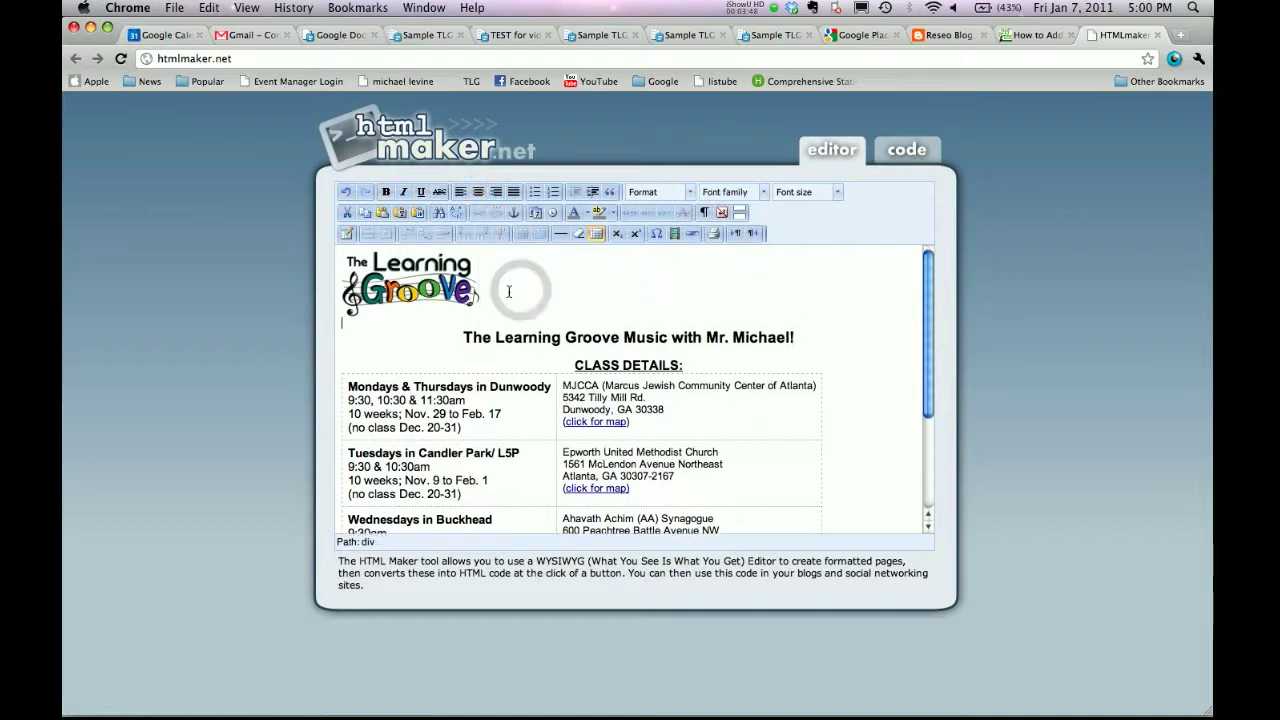
{"action": "left_click", "coordinate": [433, 277]}
{"action": "left_click", "coordinate": [478, 191]}
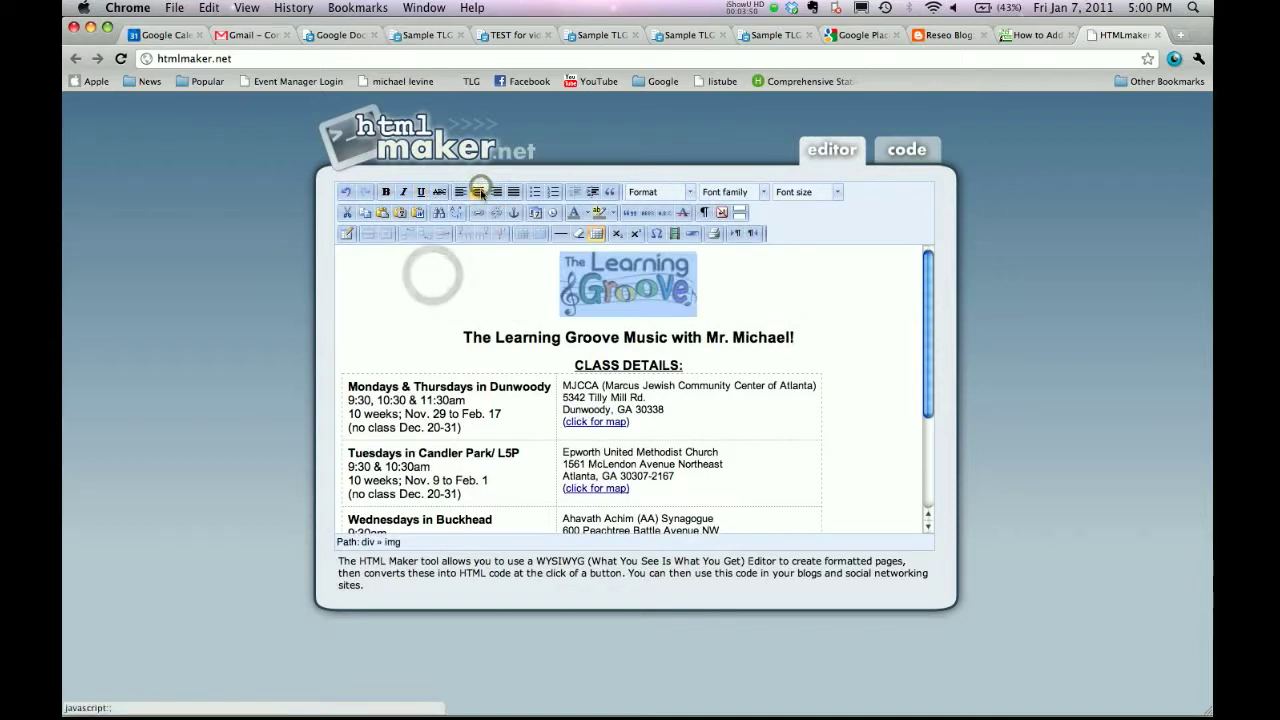
{"action": "left_click", "coordinate": [458, 332]}
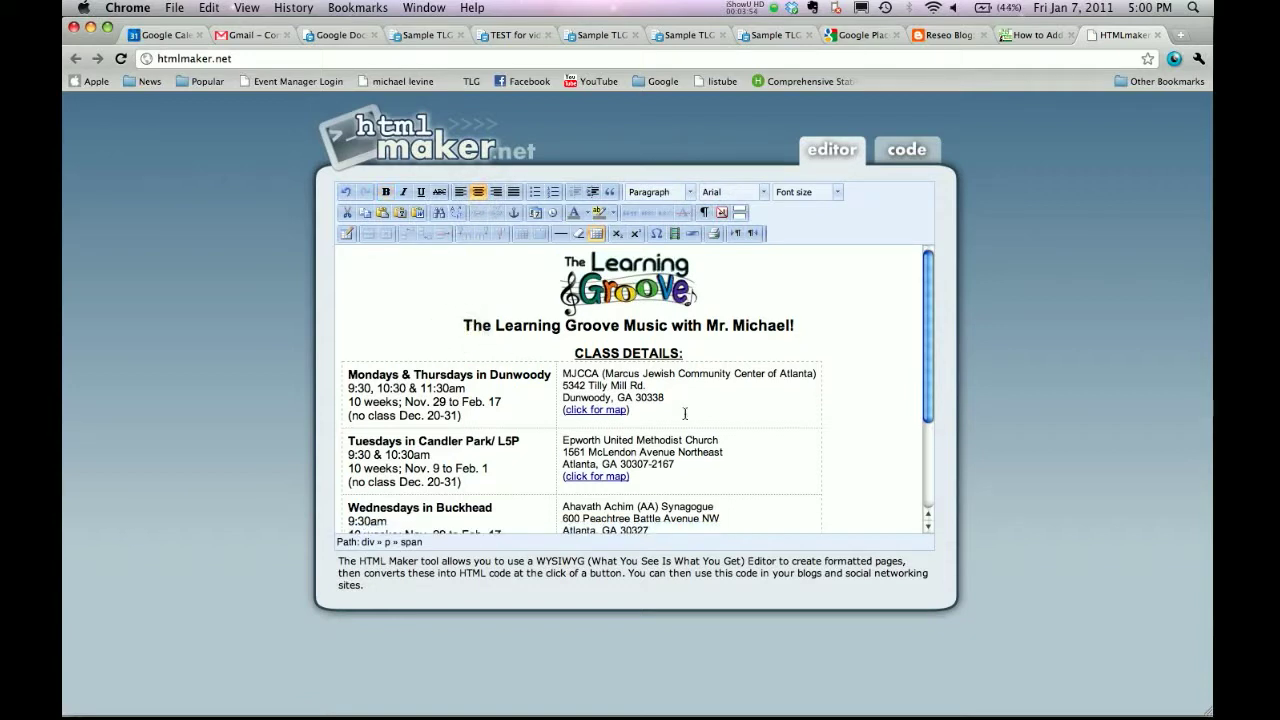
Display the class schedule as HTML code and copy all of that code.
{"action": "scroll", "coordinate": [737, 370], "scroll_direction": "down", "scroll_amount": 3}
{"action": "scroll", "coordinate": [738, 372], "scroll_direction": "up", "scroll_amount": 3}
{"action": "left_click", "coordinate": [905, 150]}
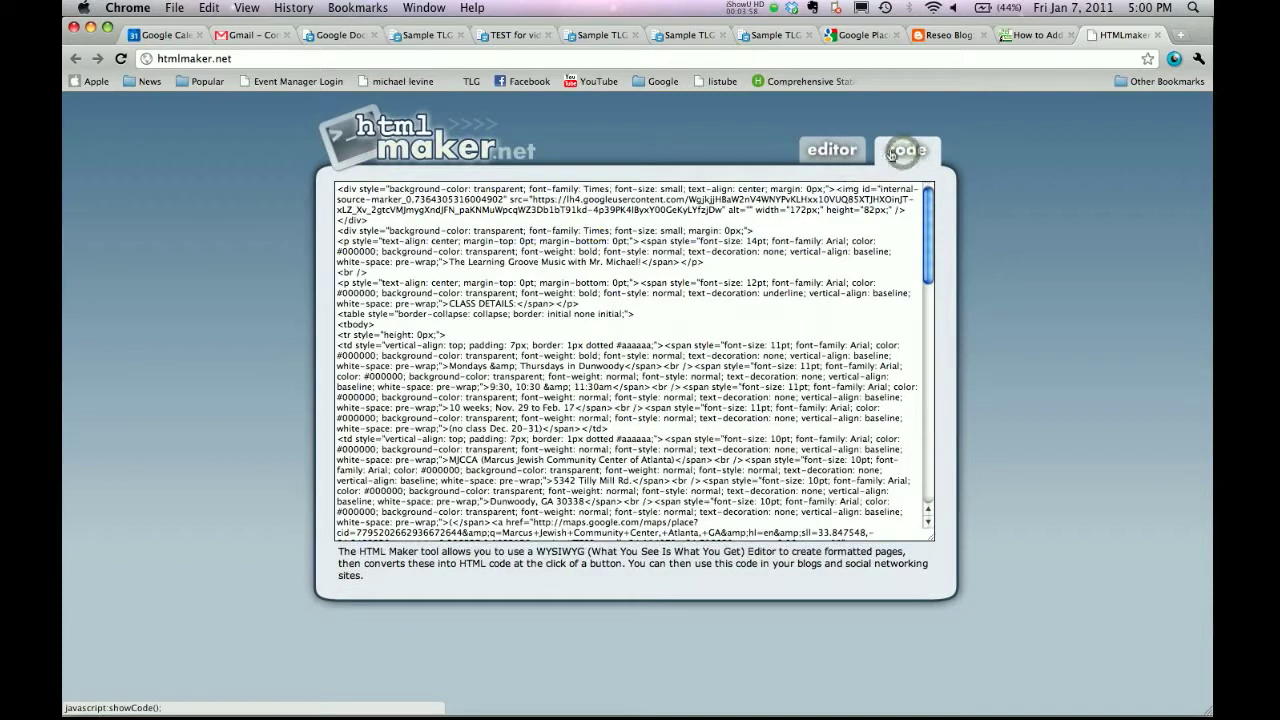
{"action": "left_click", "coordinate": [632, 293]}
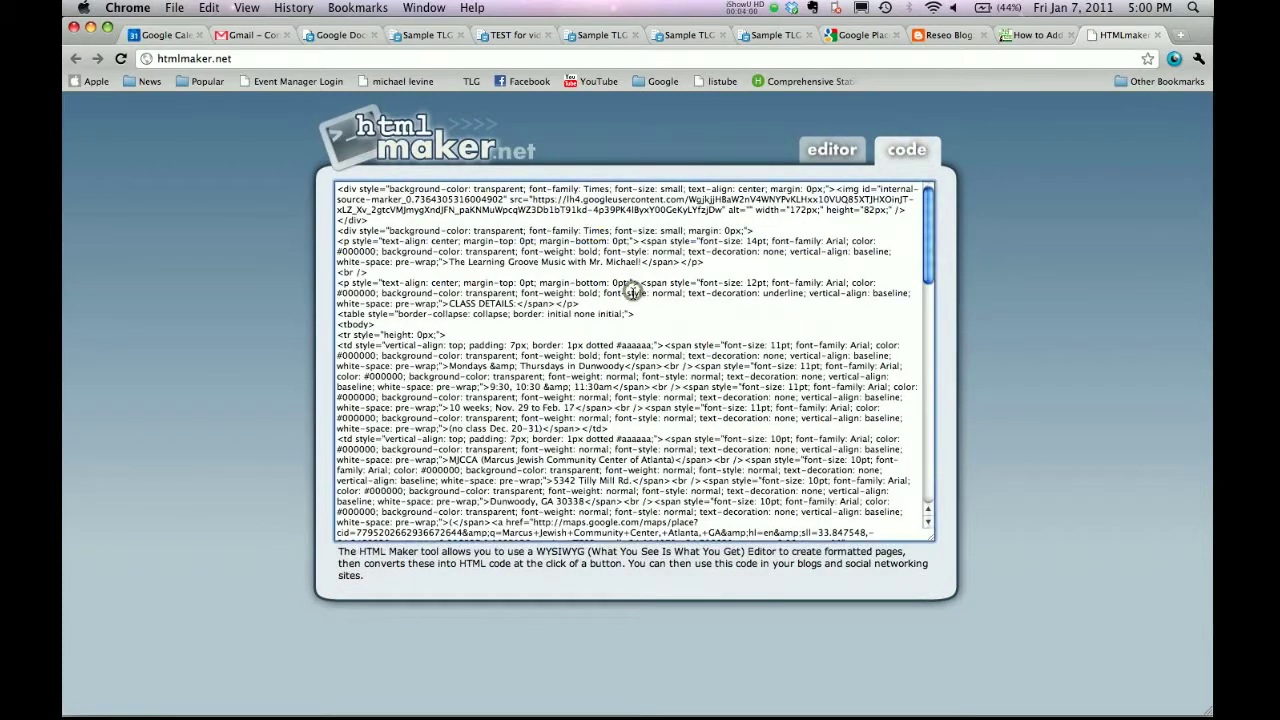
{"action": "key", "text": "super+a"}
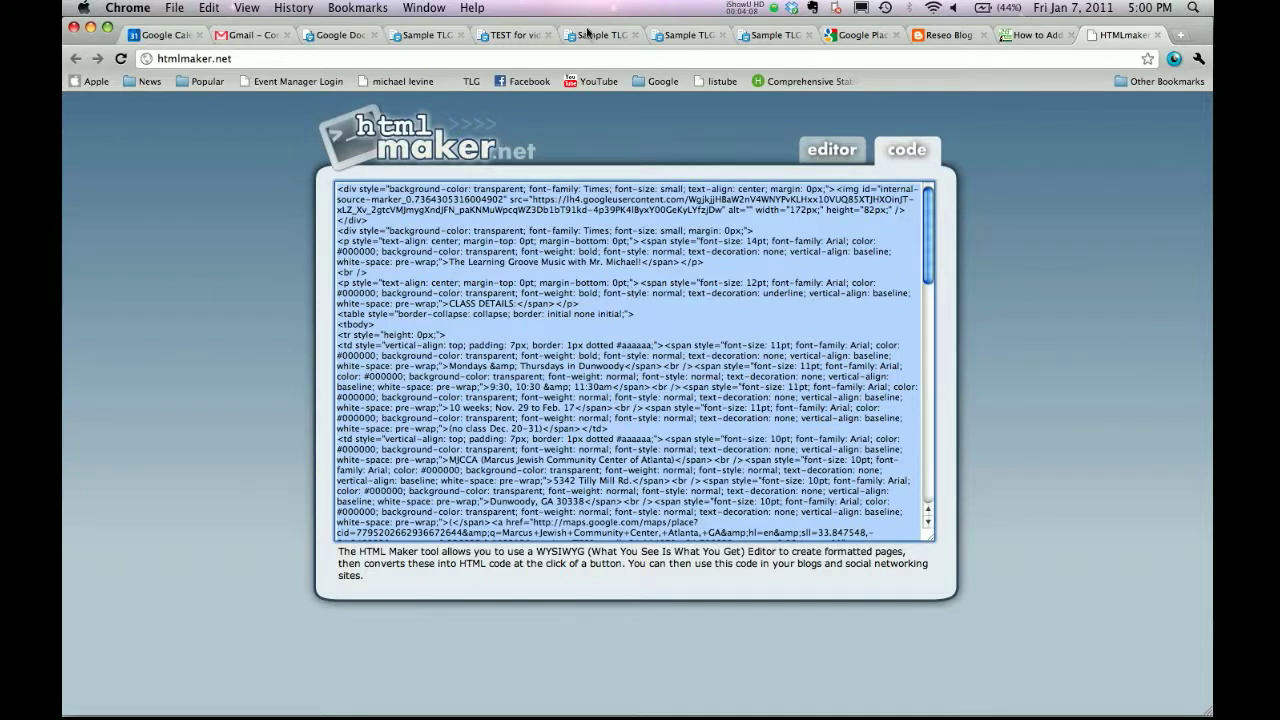
Switch to Safari, paste the HTML code into the Class Schedule box's FBML area, and save the changes.
{"action": "key", "text": "super+Tab"}
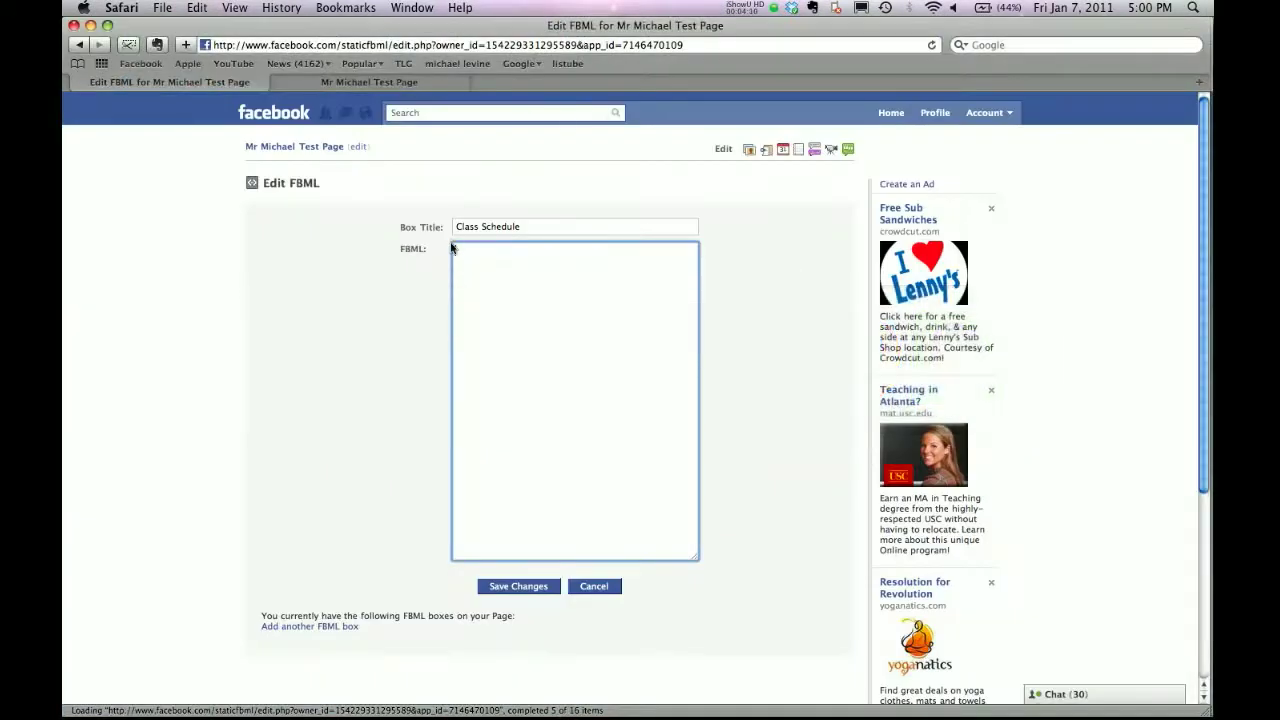
{"action": "left_click", "coordinate": [494, 318]}
{"action": "key", "text": "super+v"}
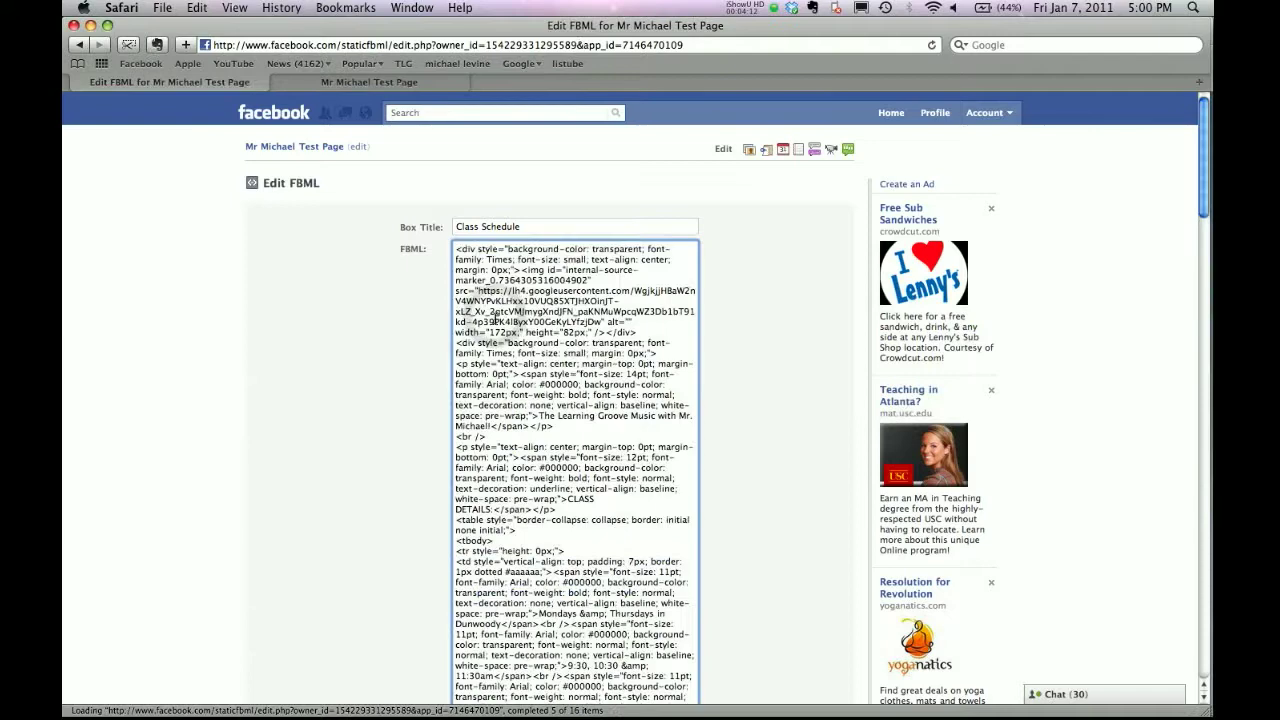
{"action": "scroll", "coordinate": [884, 435], "scroll_direction": "down", "scroll_amount": 20}
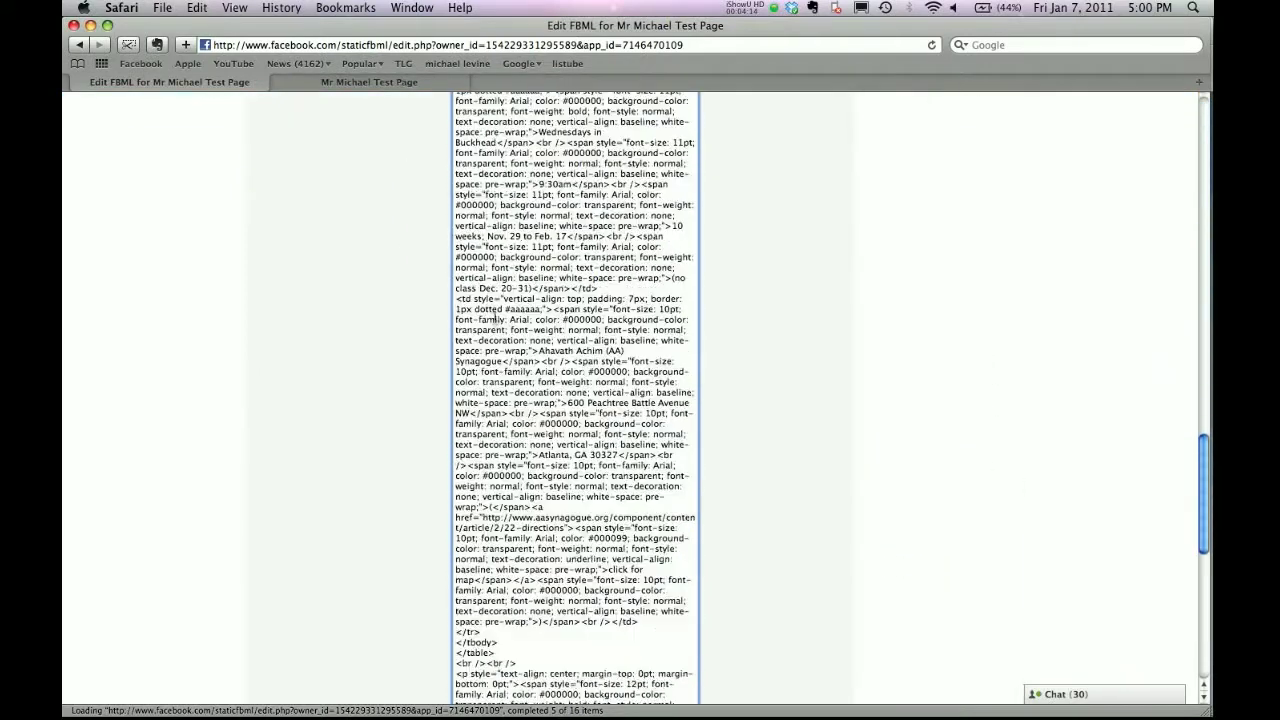
{"action": "scroll", "coordinate": [884, 435], "scroll_direction": "down", "scroll_amount": 10}
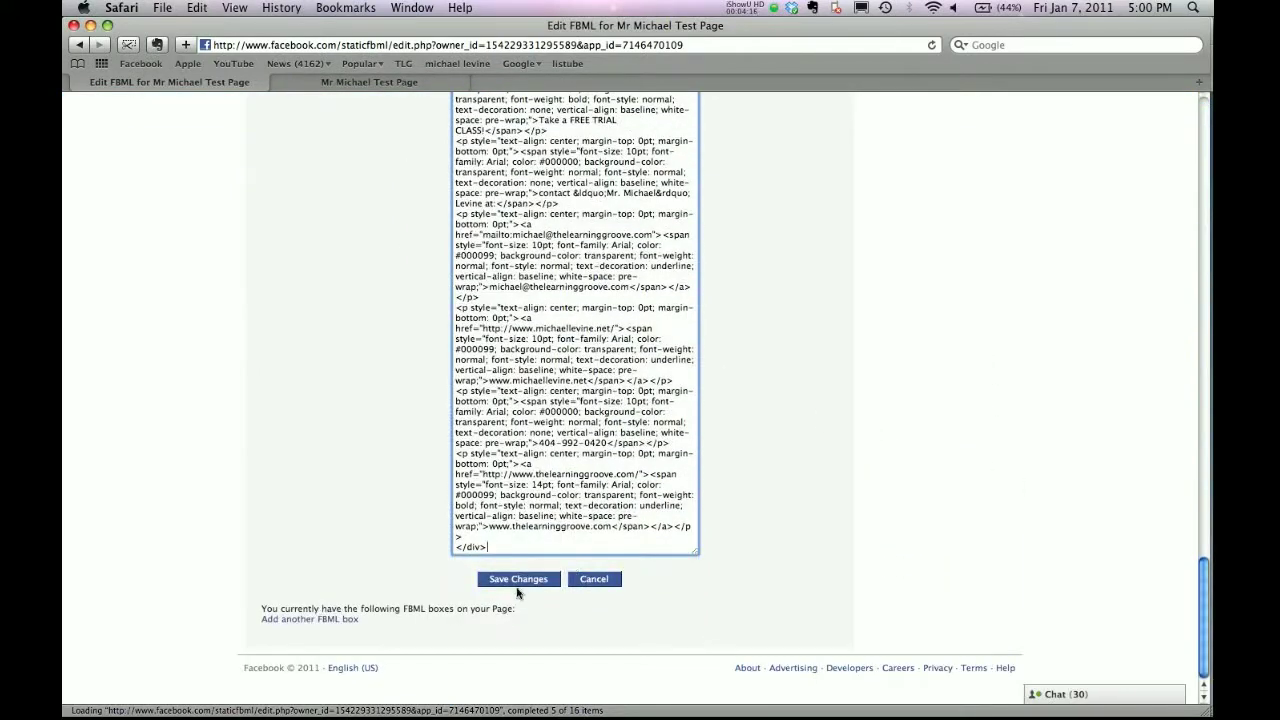
{"action": "left_click", "coordinate": [516, 580]}
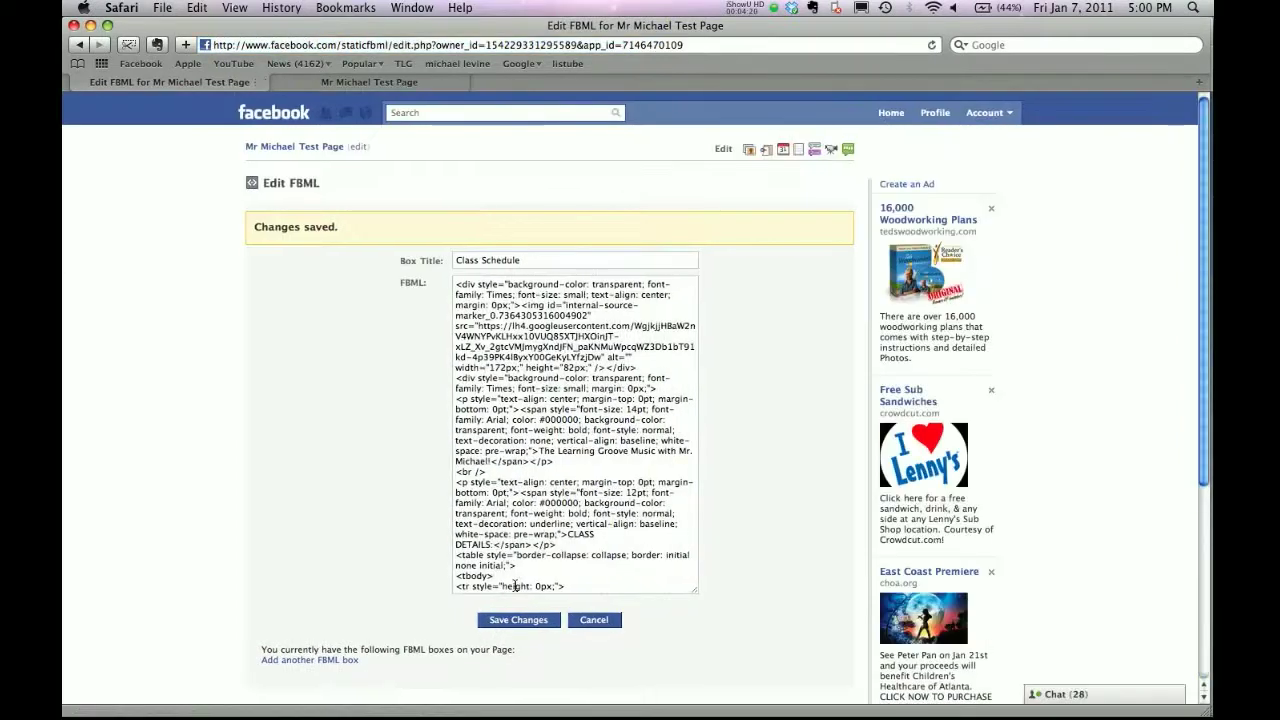
Reload the Facebook test page and move the hidden Class Schedule tab between TLG Classes and Photos.
{"action": "left_click", "coordinate": [360, 84]}
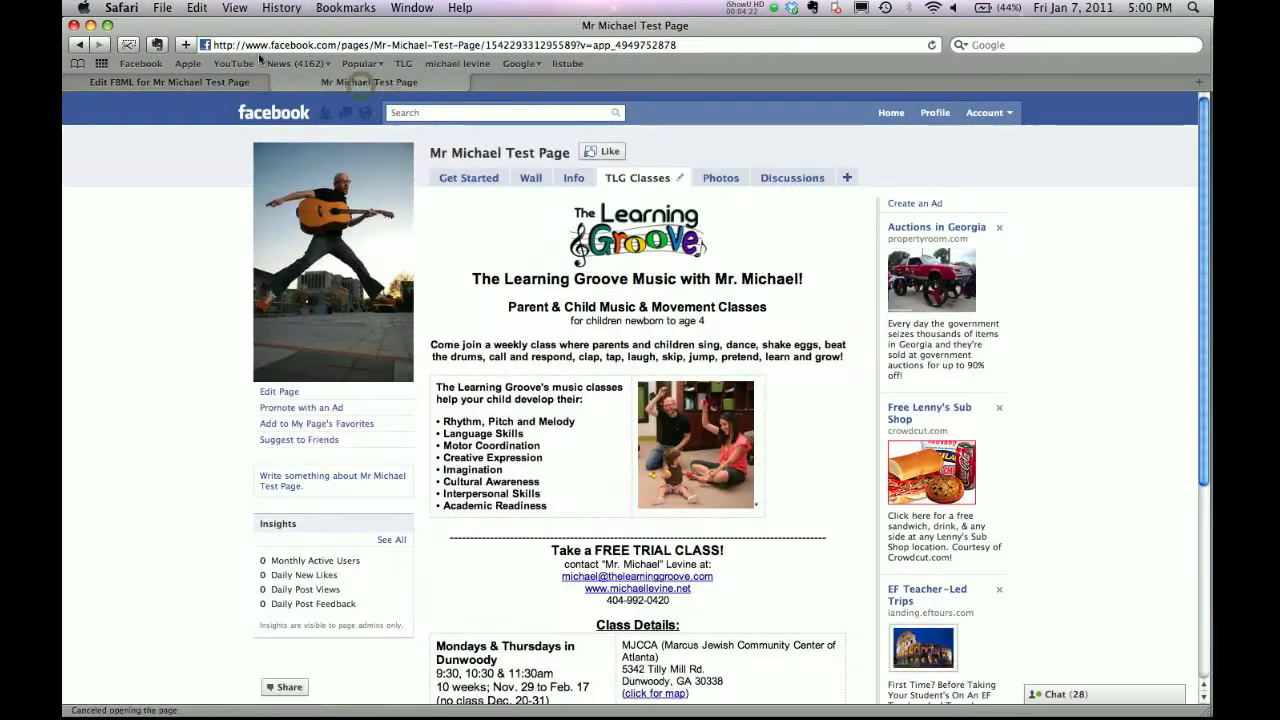
{"action": "left_click", "coordinate": [931, 45]}
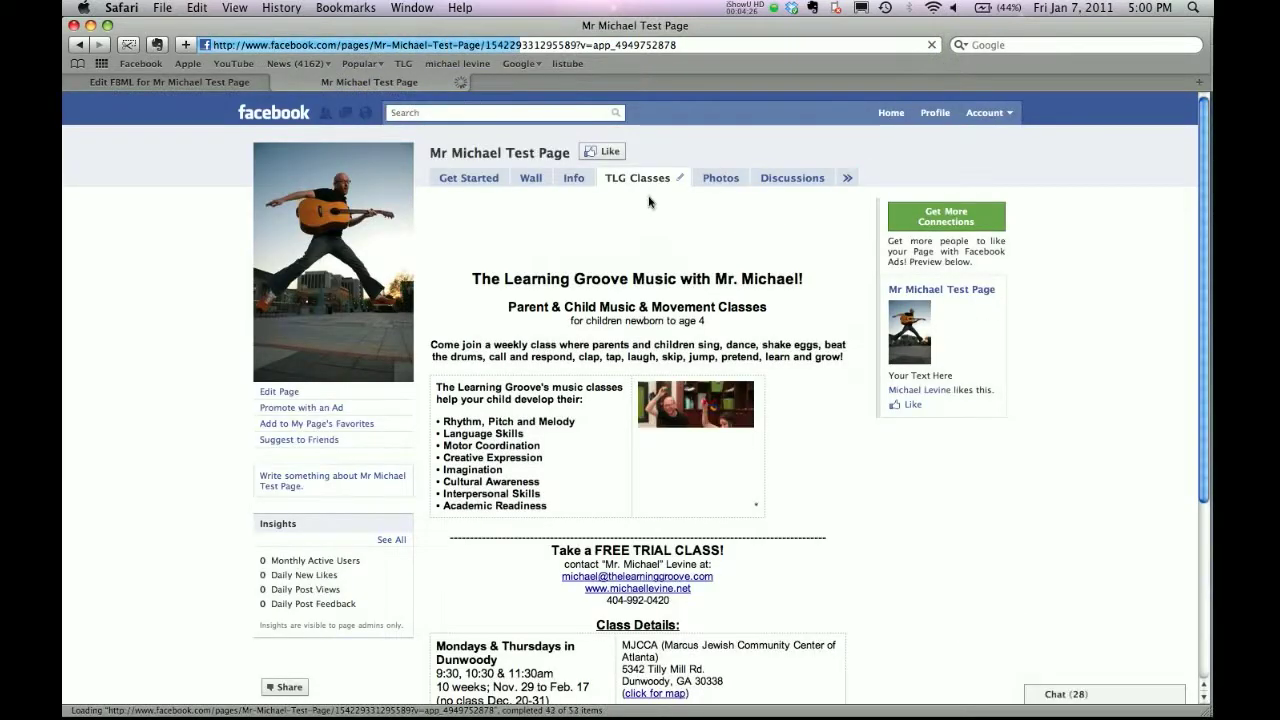
{"action": "left_click", "coordinate": [816, 180]}
{"action": "left_click", "coordinate": [845, 179]}
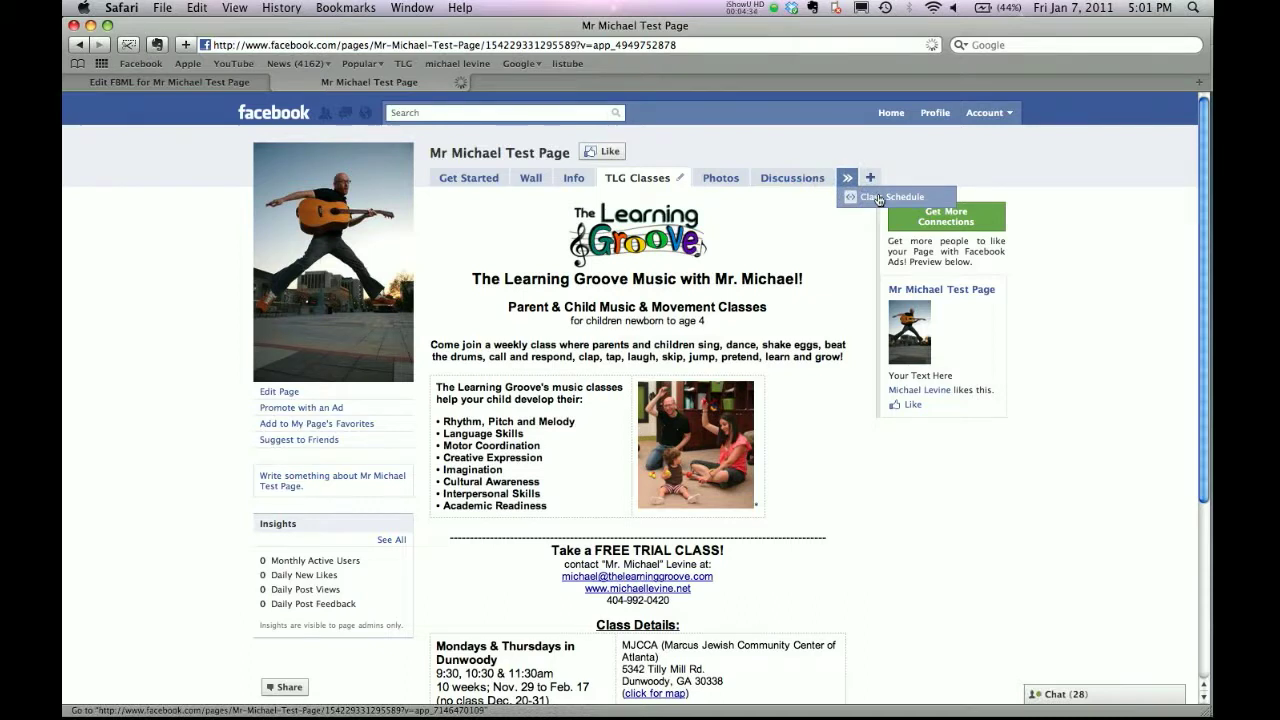
{"action": "left_click_drag", "start_coordinate": [876, 199], "coordinate": [760, 177]}
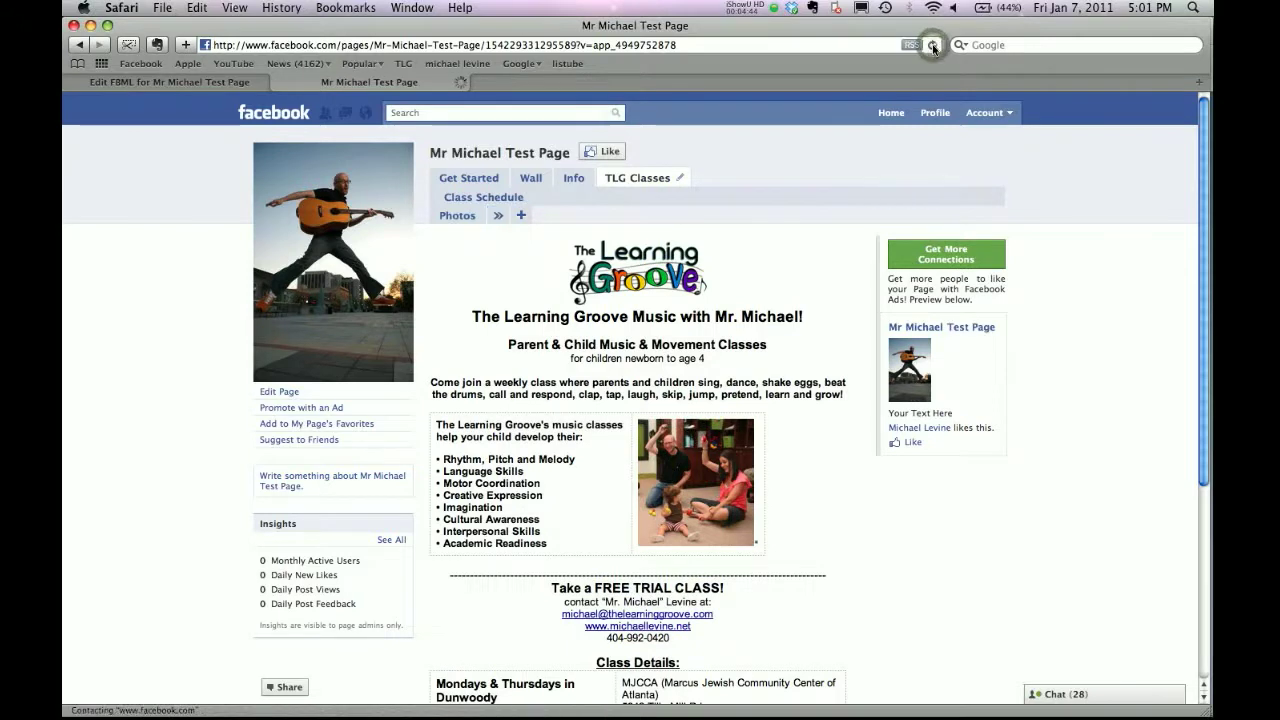
{"action": "left_click", "coordinate": [931, 45]}
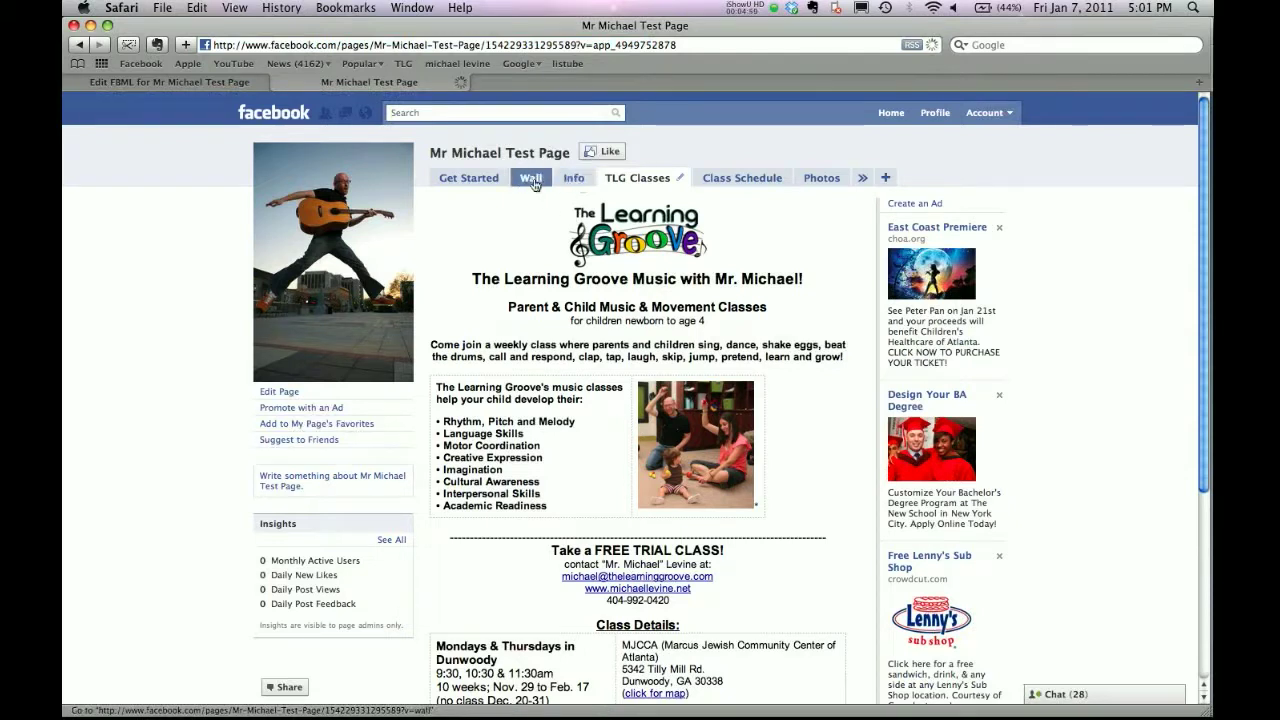
Review the TLG Classes tab's content on the test page and view the new Class Schedule tab.
{"action": "left_click", "coordinate": [661, 187]}
{"action": "scroll", "coordinate": [690, 300], "scroll_direction": "down", "scroll_amount": 3}
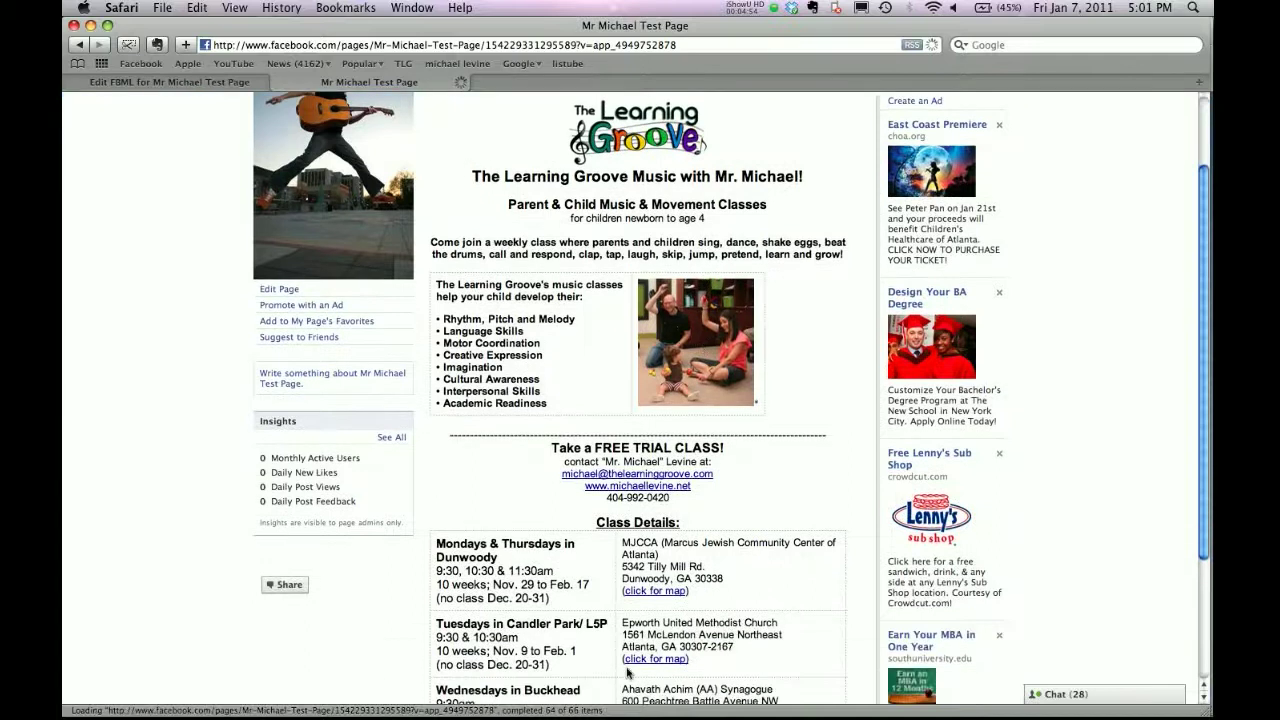
{"action": "scroll", "coordinate": [620, 665], "scroll_direction": "up", "scroll_amount": 3}
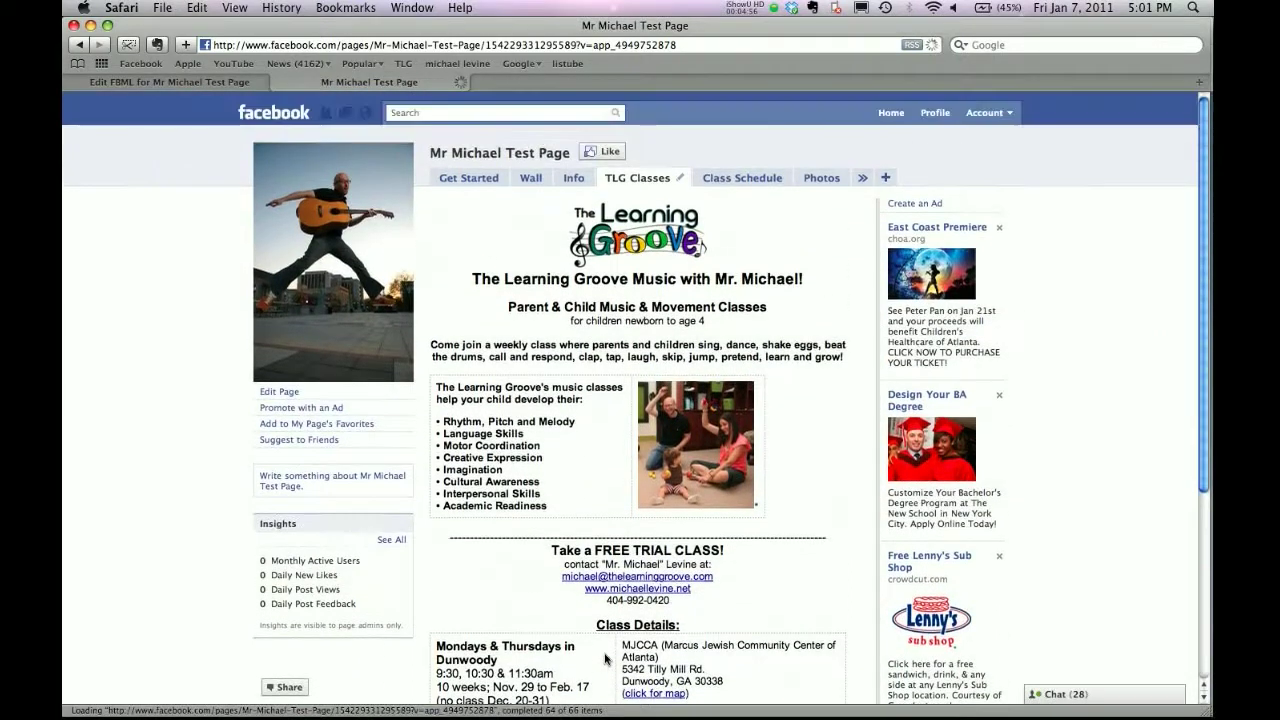
{"action": "scroll", "coordinate": [748, 180], "scroll_direction": "down", "scroll_amount": 2}
{"action": "scroll", "coordinate": [755, 181], "scroll_direction": "up", "scroll_amount": 2}
{"action": "left_click", "coordinate": [758, 180]}
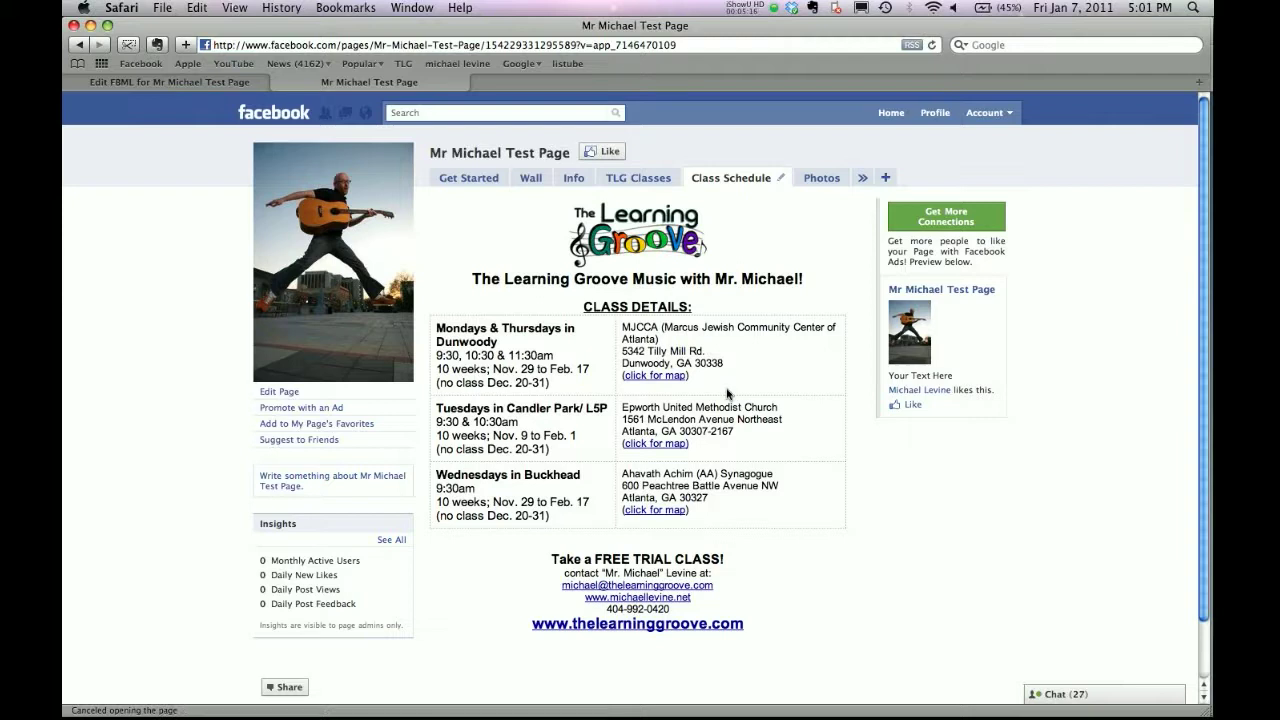
Open the TLG Classes FBML box for editing from the test page's app settings.
{"action": "left_click", "coordinate": [215, 82]}
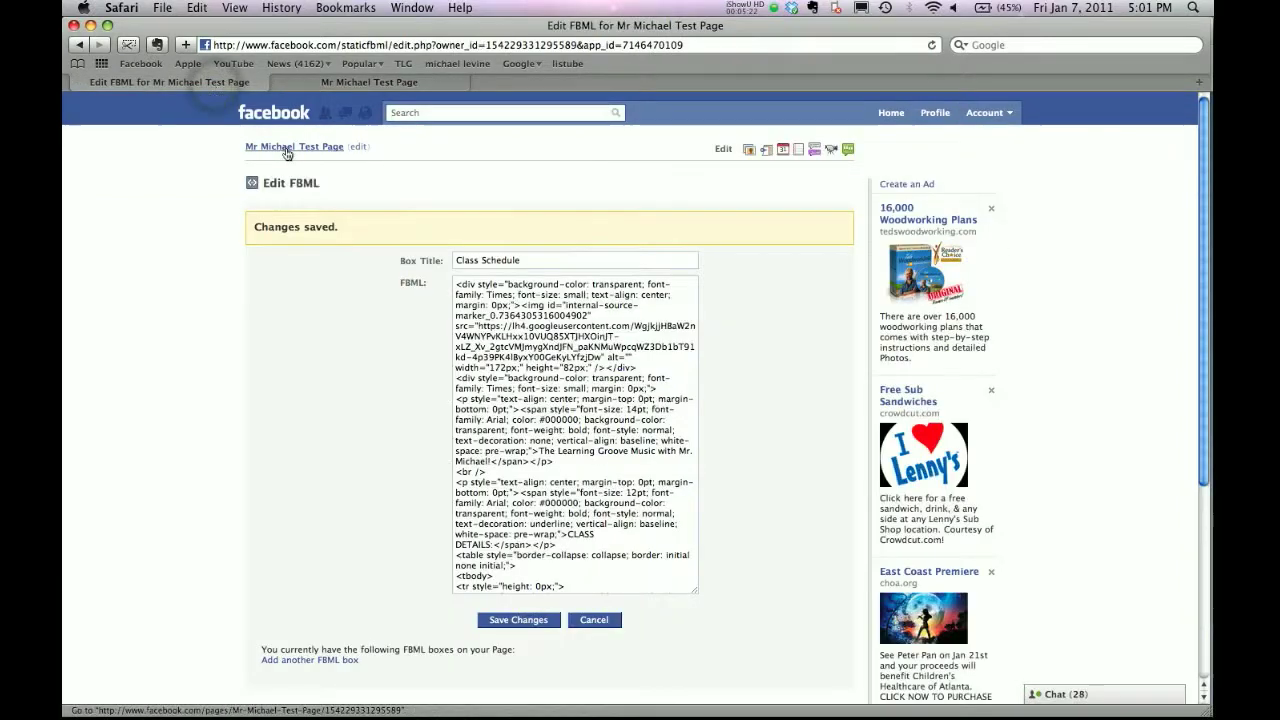
{"action": "left_click", "coordinate": [287, 150]}
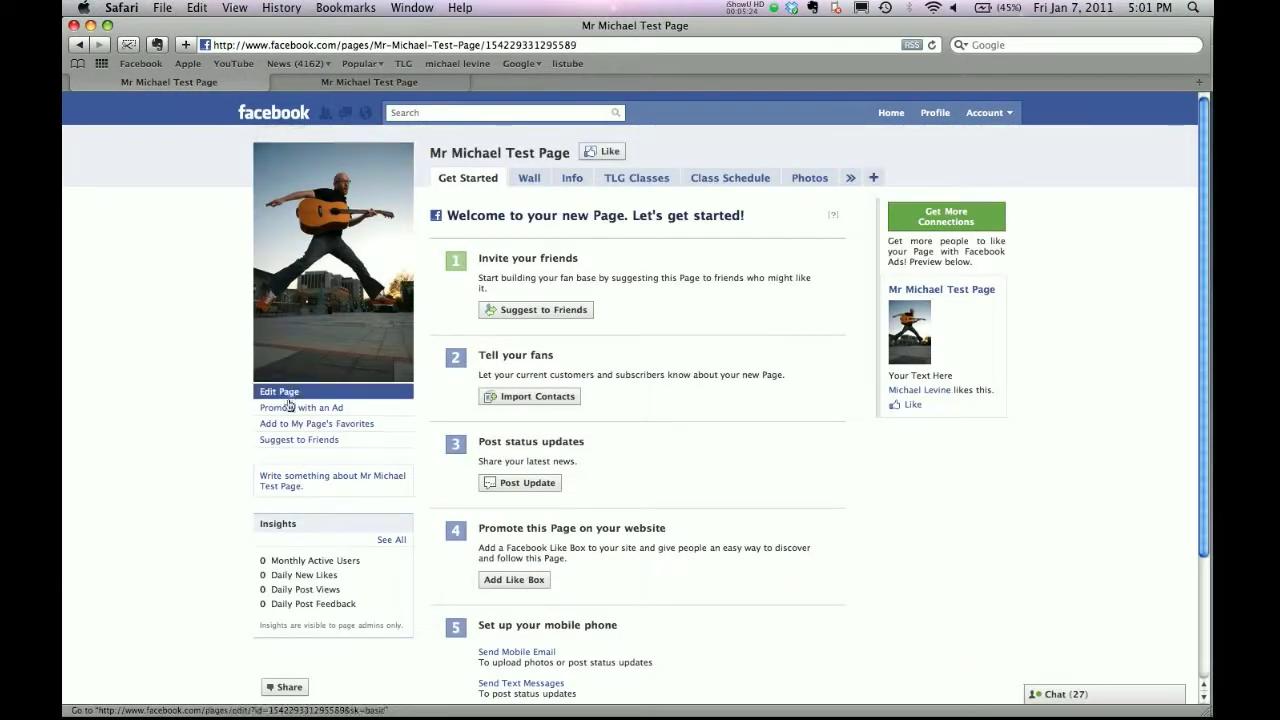
{"action": "left_click", "coordinate": [287, 393]}
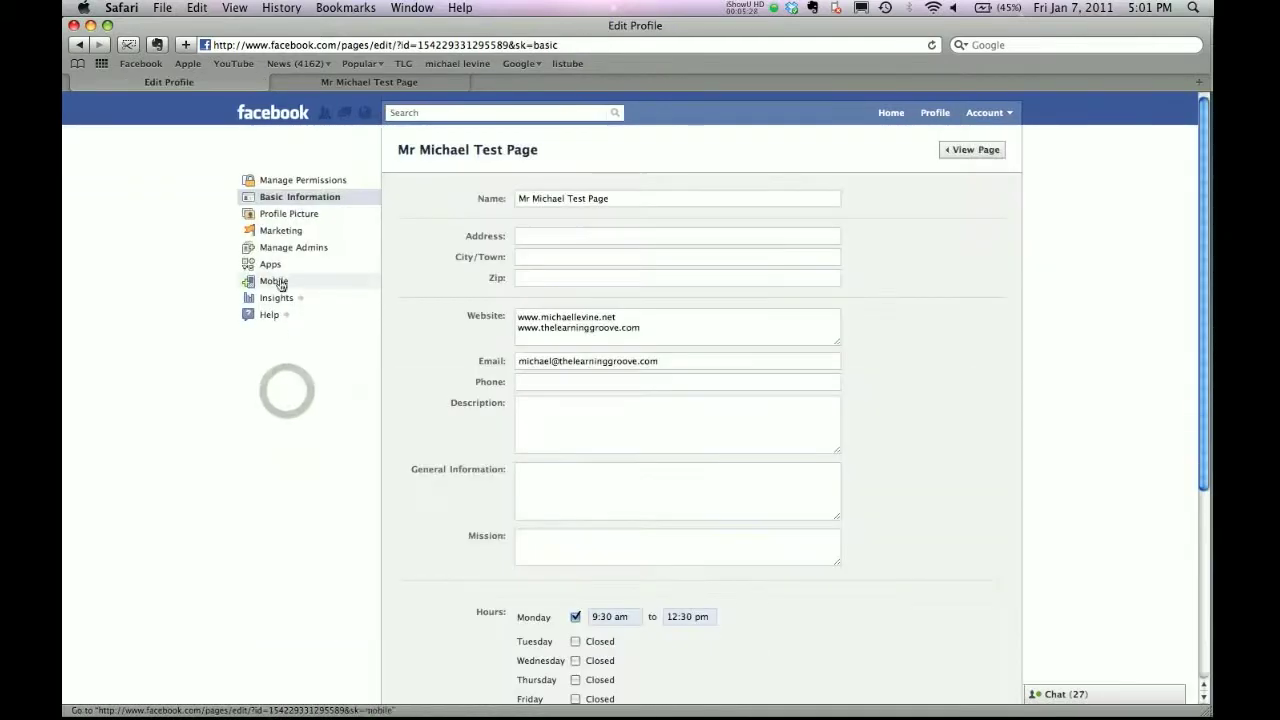
{"action": "left_click", "coordinate": [271, 264]}
{"action": "scroll", "coordinate": [511, 368], "scroll_direction": "down", "scroll_amount": 1}
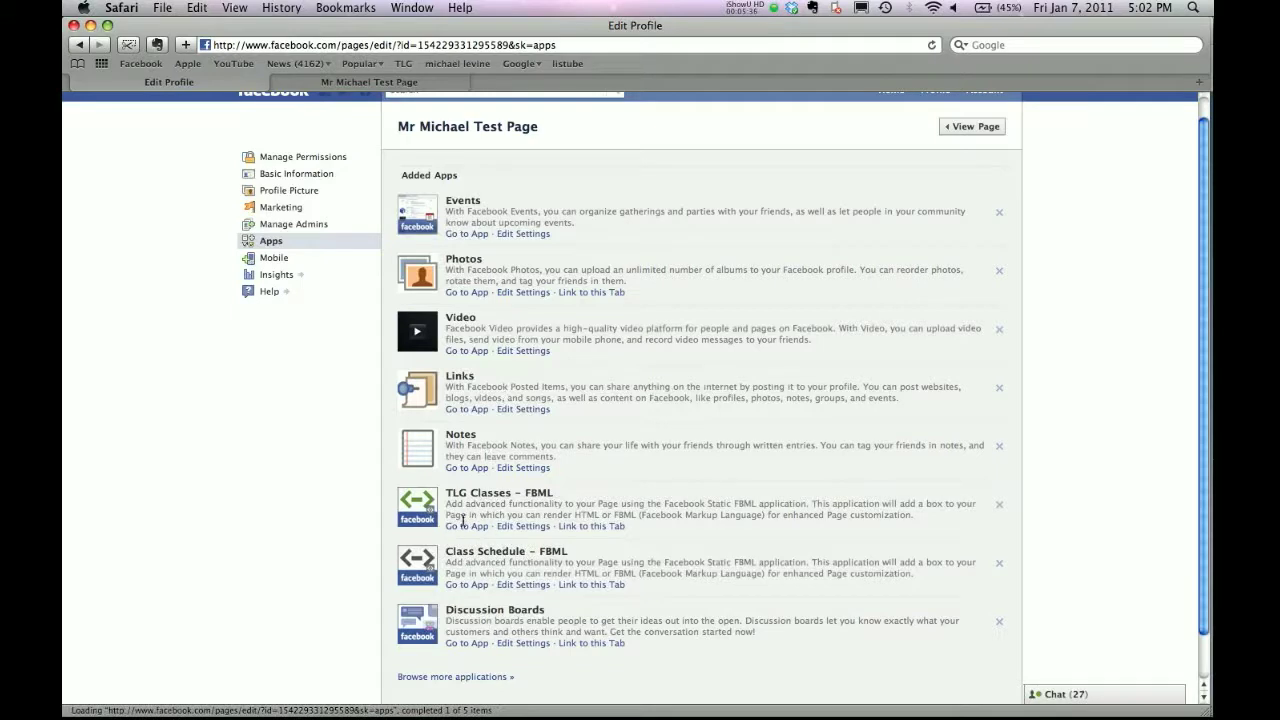
{"action": "left_click", "coordinate": [463, 527]}
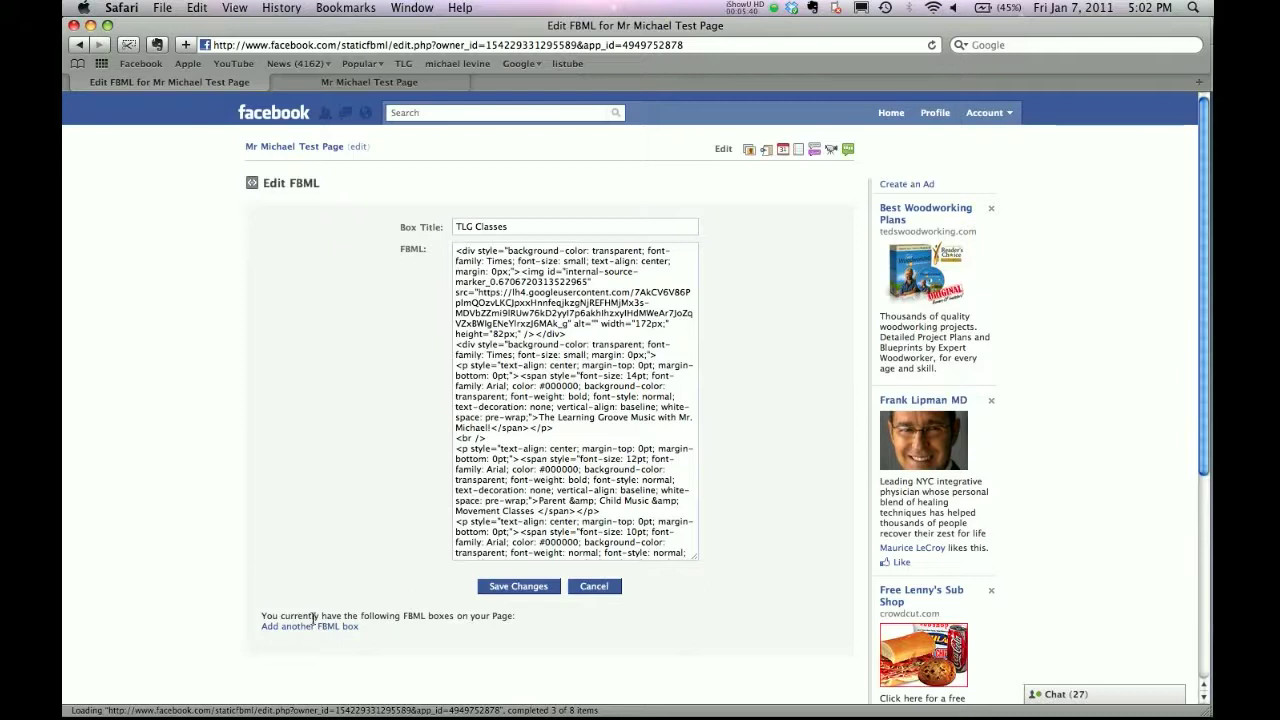
Add another FBML box to the test page and open the page's list of added apps.
{"action": "left_click", "coordinate": [288, 630]}
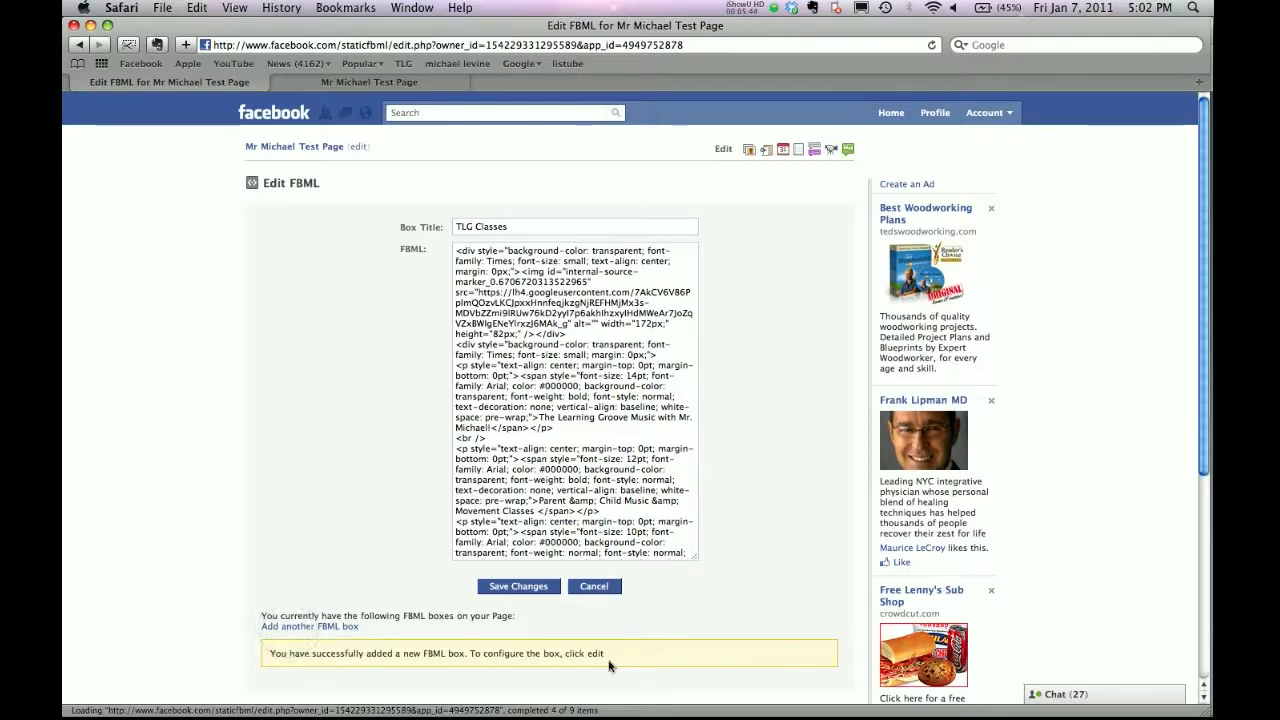
{"action": "left_click", "coordinate": [302, 147]}
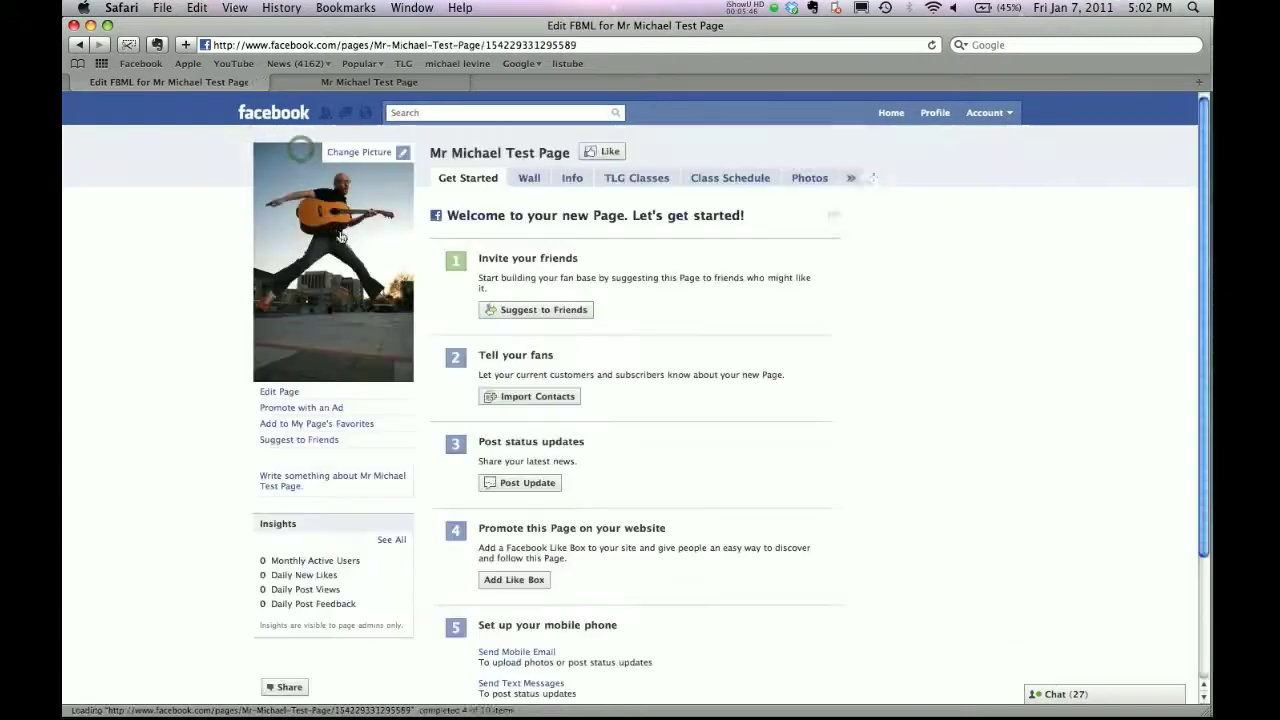
{"action": "left_click", "coordinate": [281, 393]}
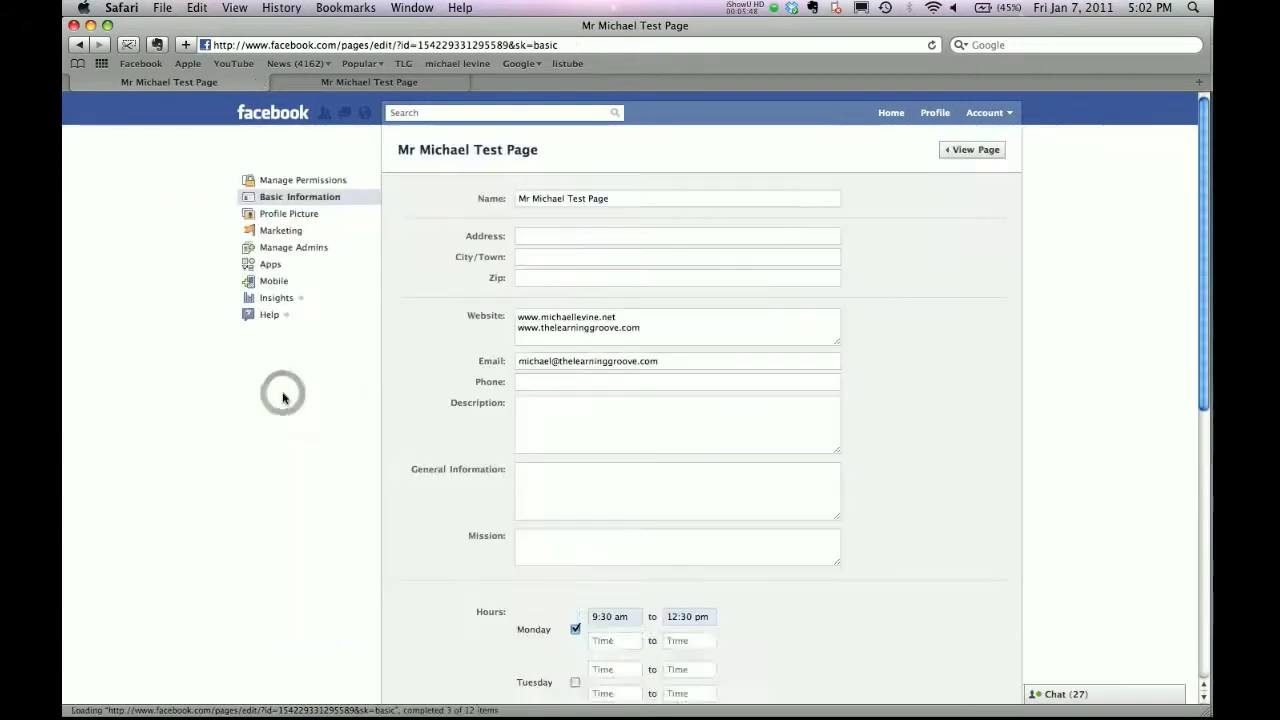
{"action": "left_click", "coordinate": [272, 264]}
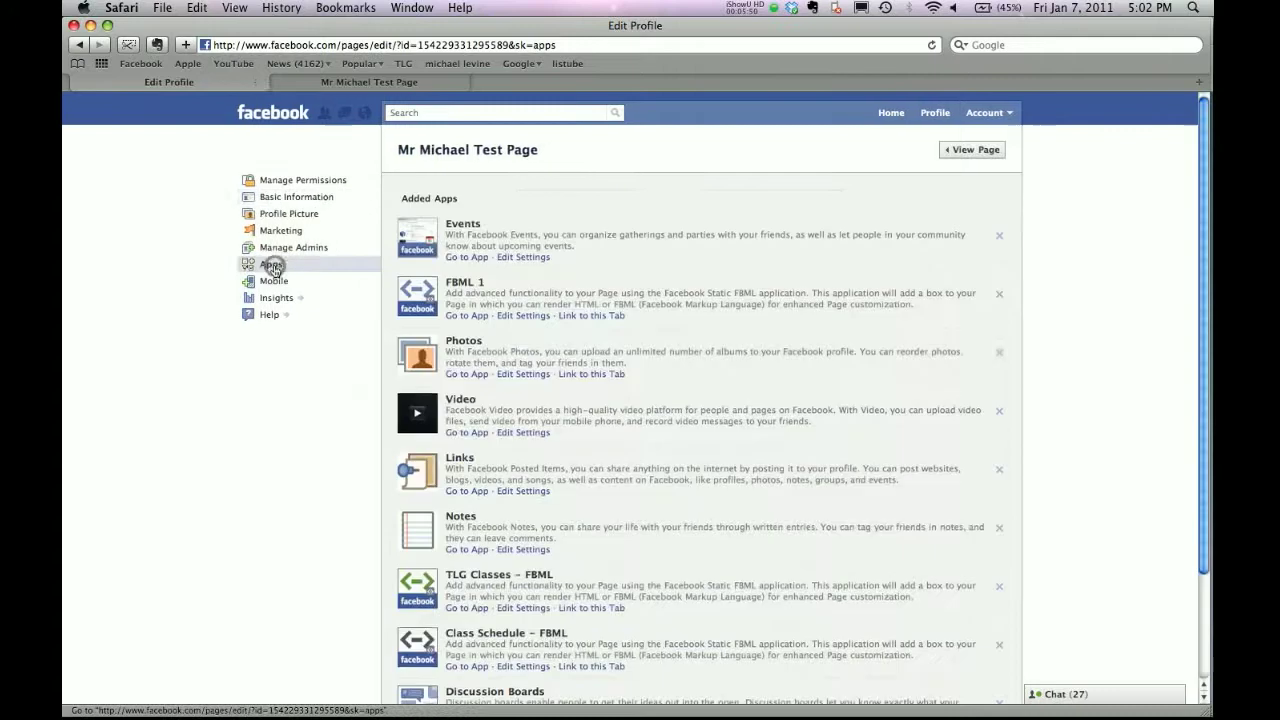
{"action": "scroll", "coordinate": [460, 440], "scroll_direction": "down", "scroll_amount": 2}
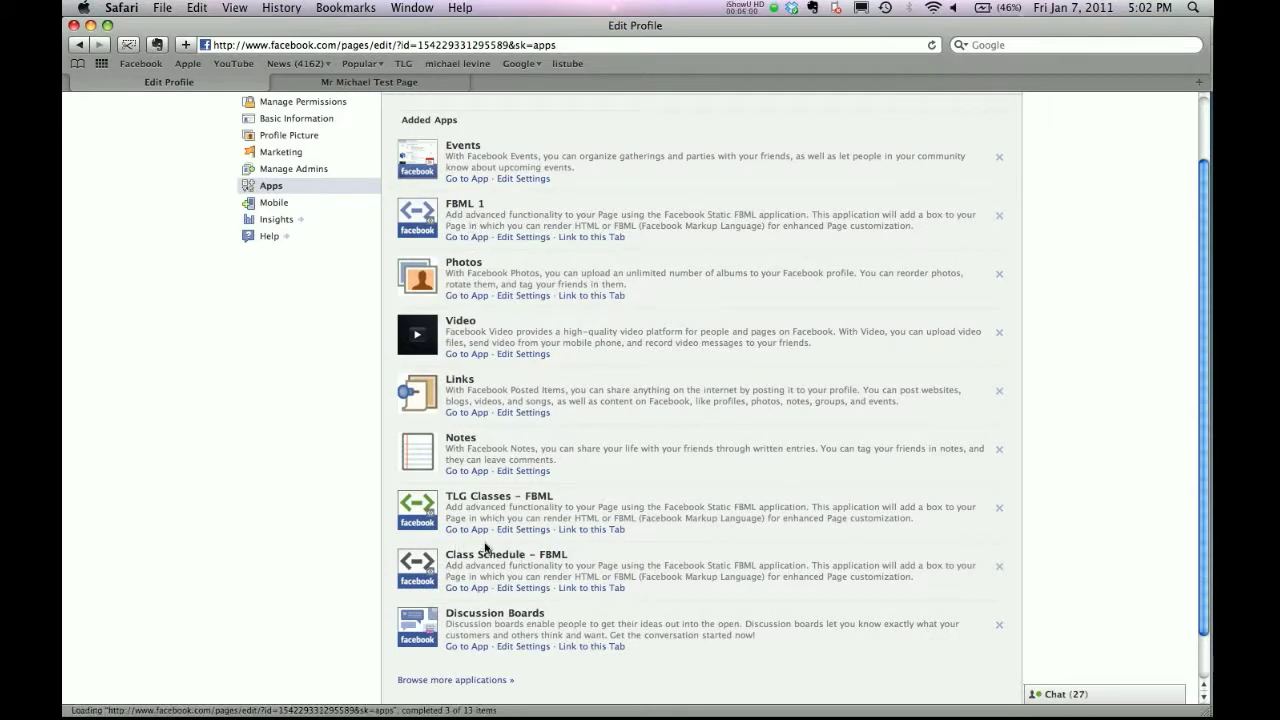
Open the new FBML 1 box, title it Register, and place the cursor in its empty FBML area.
{"action": "left_click", "coordinate": [460, 237]}
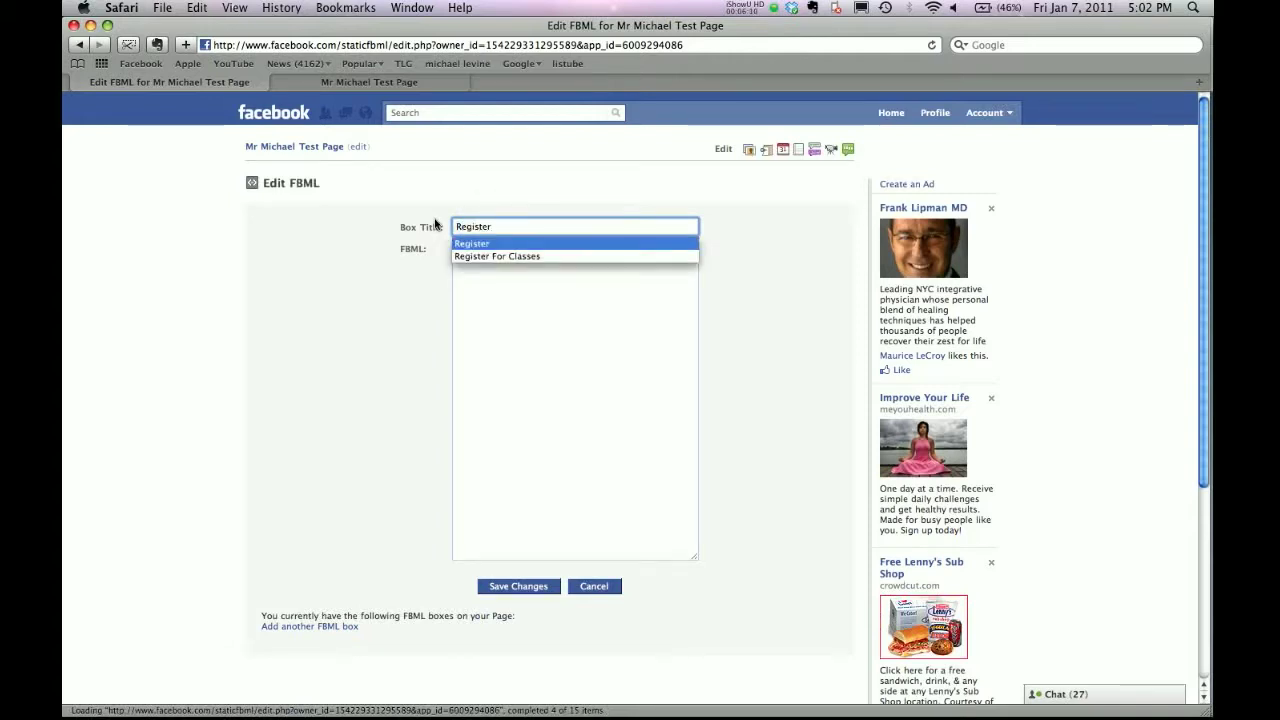
{"action": "left_click", "coordinate": [512, 306]}
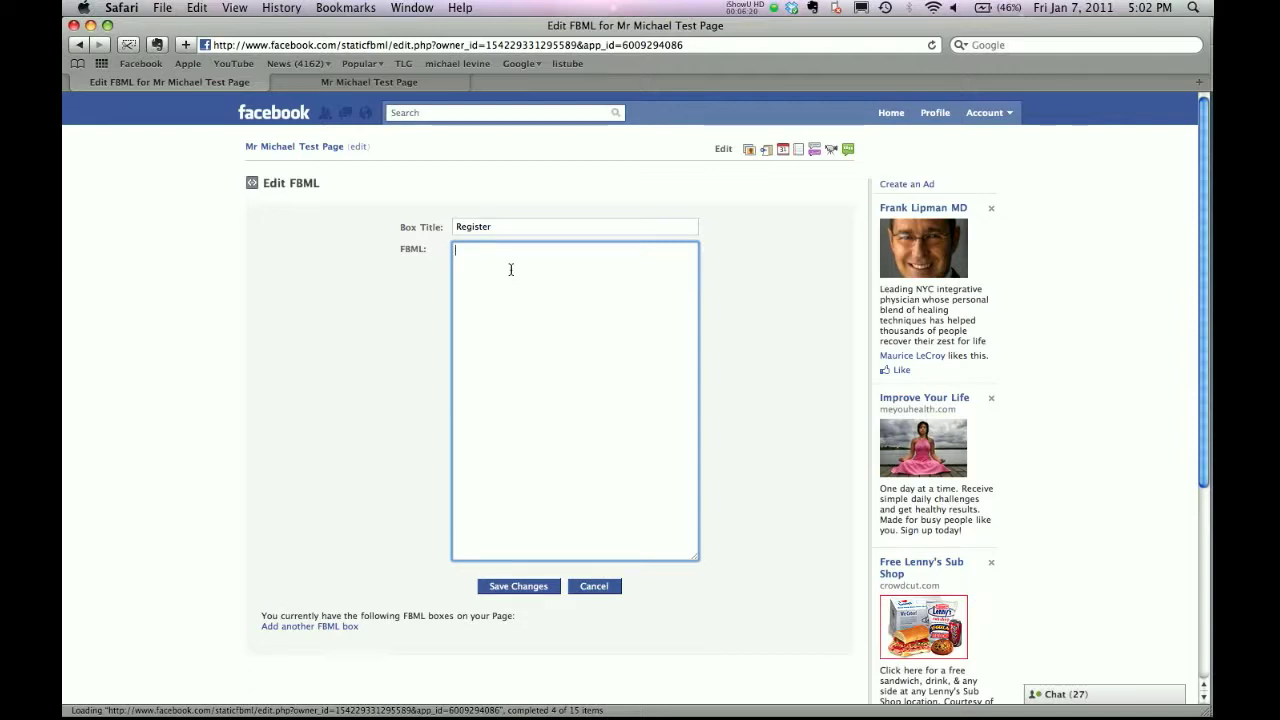
{"action": "left_click", "coordinate": [503, 274]}
Switch to Chrome, close the test Class Schedule document, and open Sample TLG Registration Page for Facebook from the Sample Templates folder.
{"action": "key", "text": "super+Tab"}
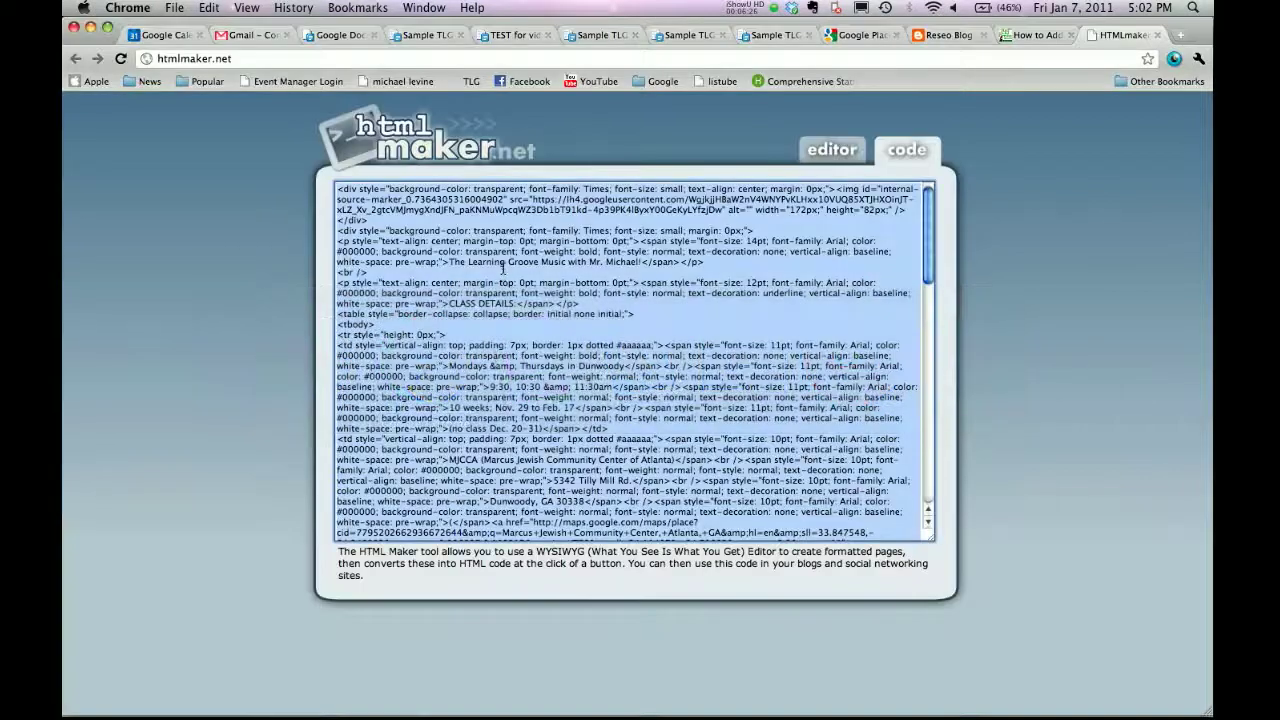
{"action": "left_click", "coordinate": [524, 36]}
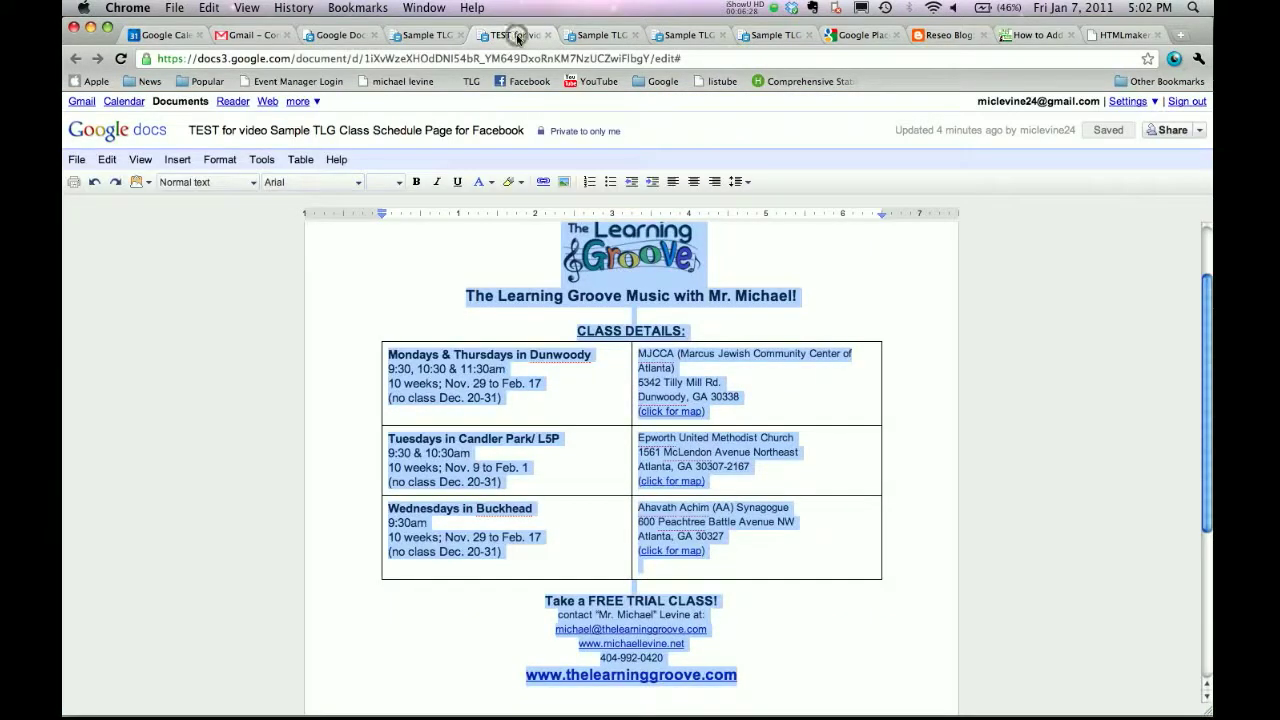
{"action": "left_click", "coordinate": [547, 35]}
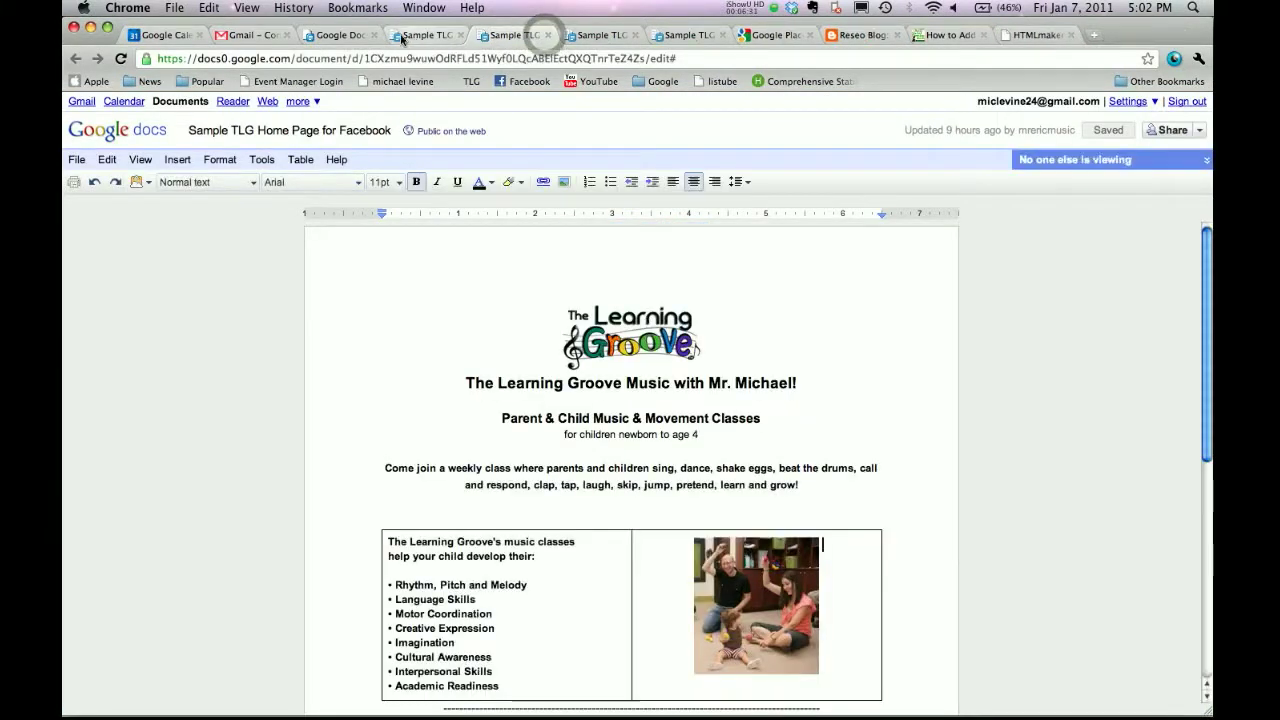
{"action": "left_click", "coordinate": [345, 35]}
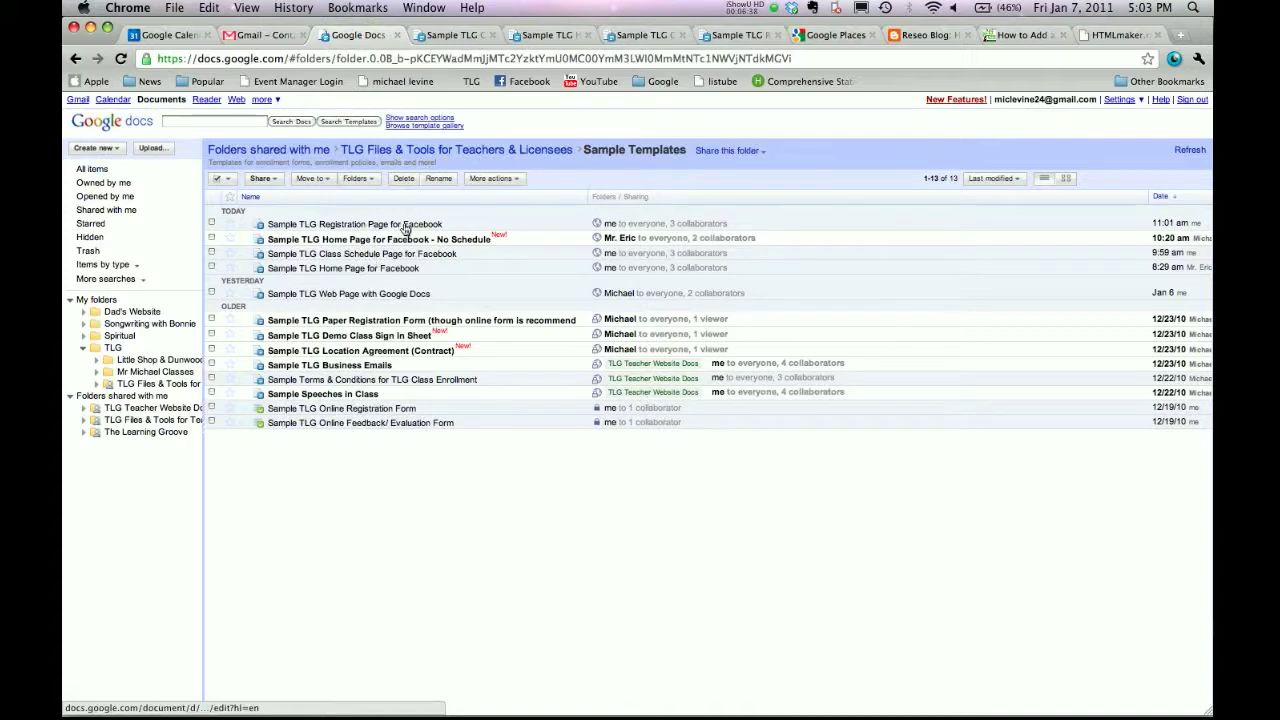
{"action": "left_click", "coordinate": [363, 226]}
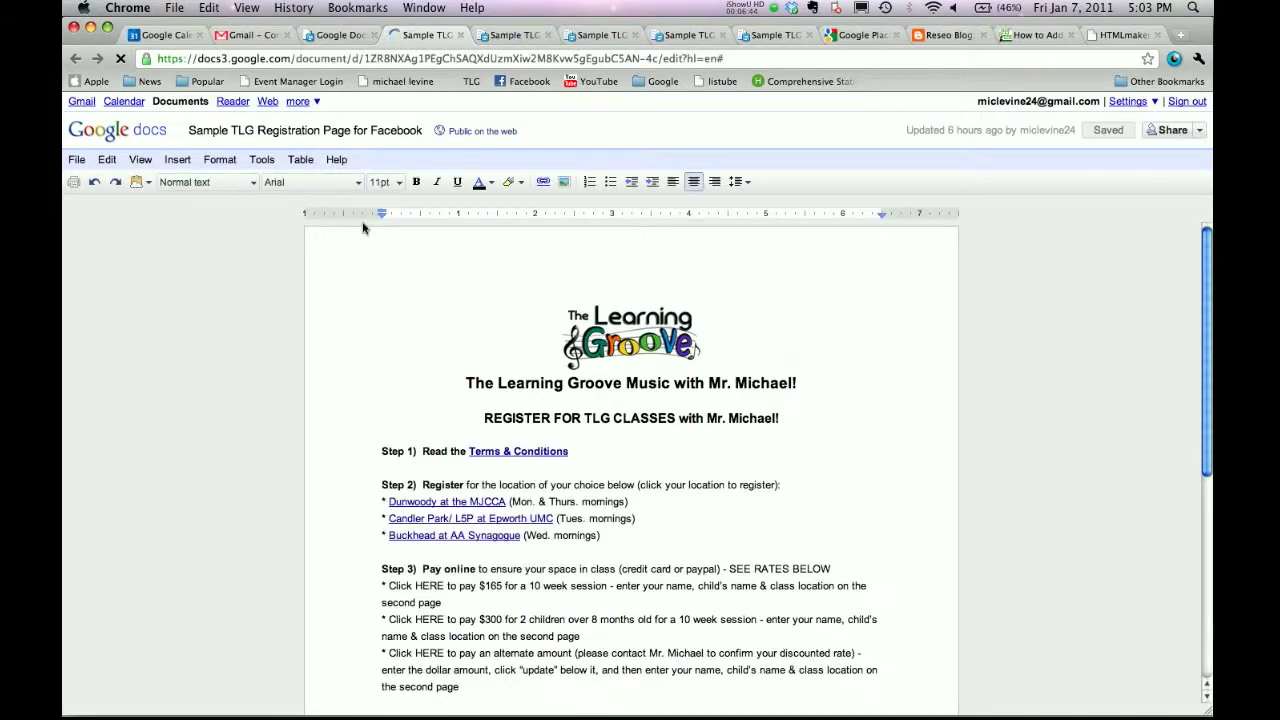
Check the registration template's option for making a copy and skim the document's registration steps and rates.
{"action": "left_click", "coordinate": [75, 162]}
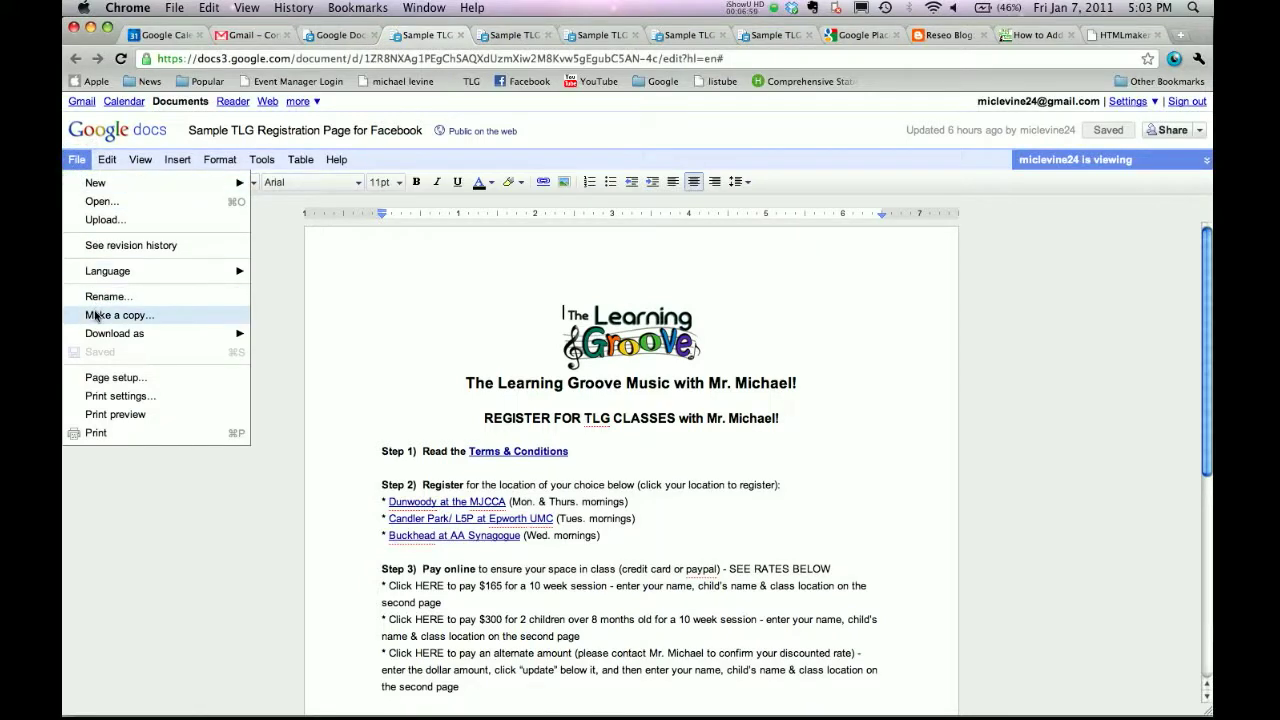
{"action": "left_click", "coordinate": [77, 163]}
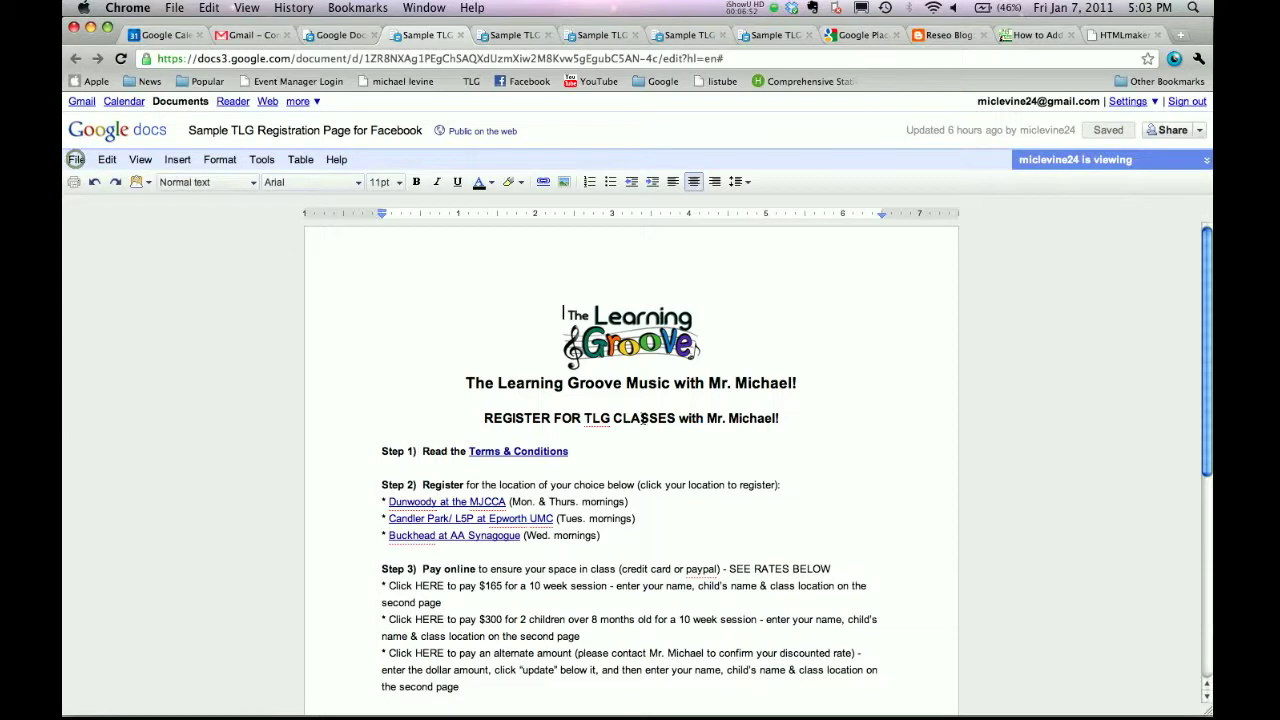
{"action": "scroll", "coordinate": [883, 410], "scroll_direction": "down", "scroll_amount": 3}
{"action": "scroll", "coordinate": [883, 412], "scroll_direction": "down", "scroll_amount": 5}
{"action": "scroll", "coordinate": [883, 412], "scroll_direction": "up", "scroll_amount": 7}
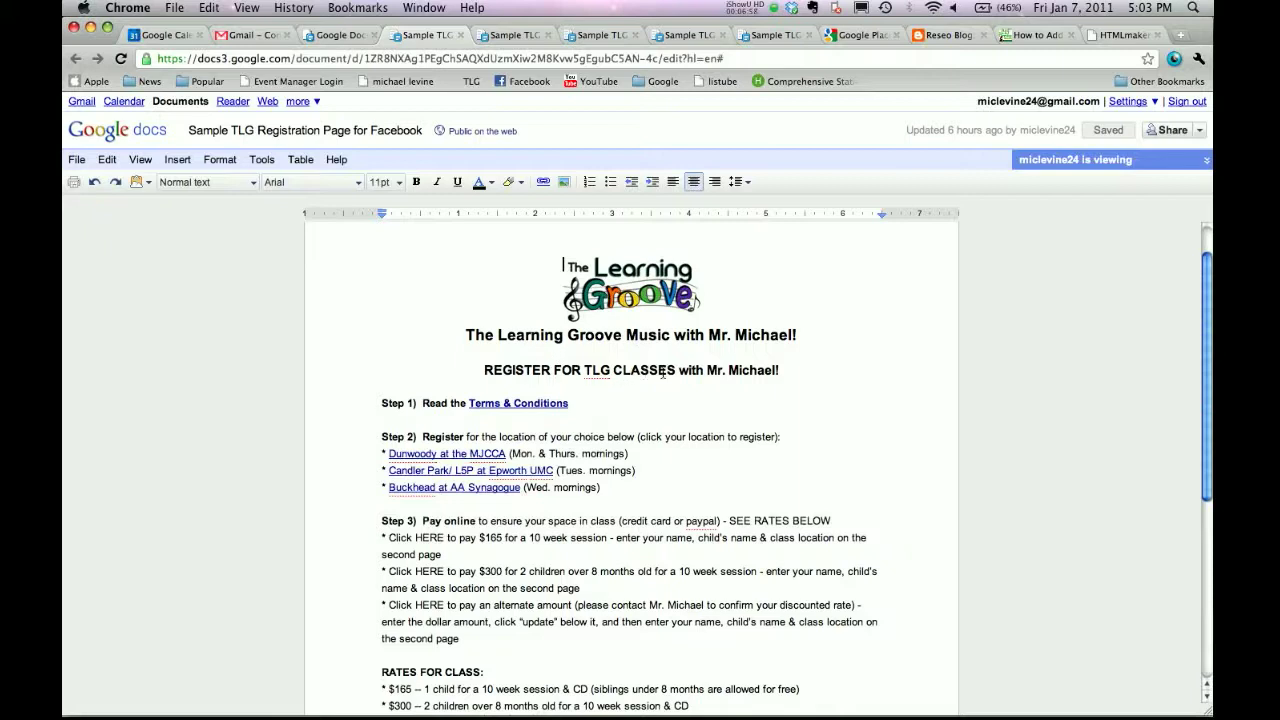
{"action": "scroll", "coordinate": [573, 396], "scroll_direction": "down", "scroll_amount": 1}
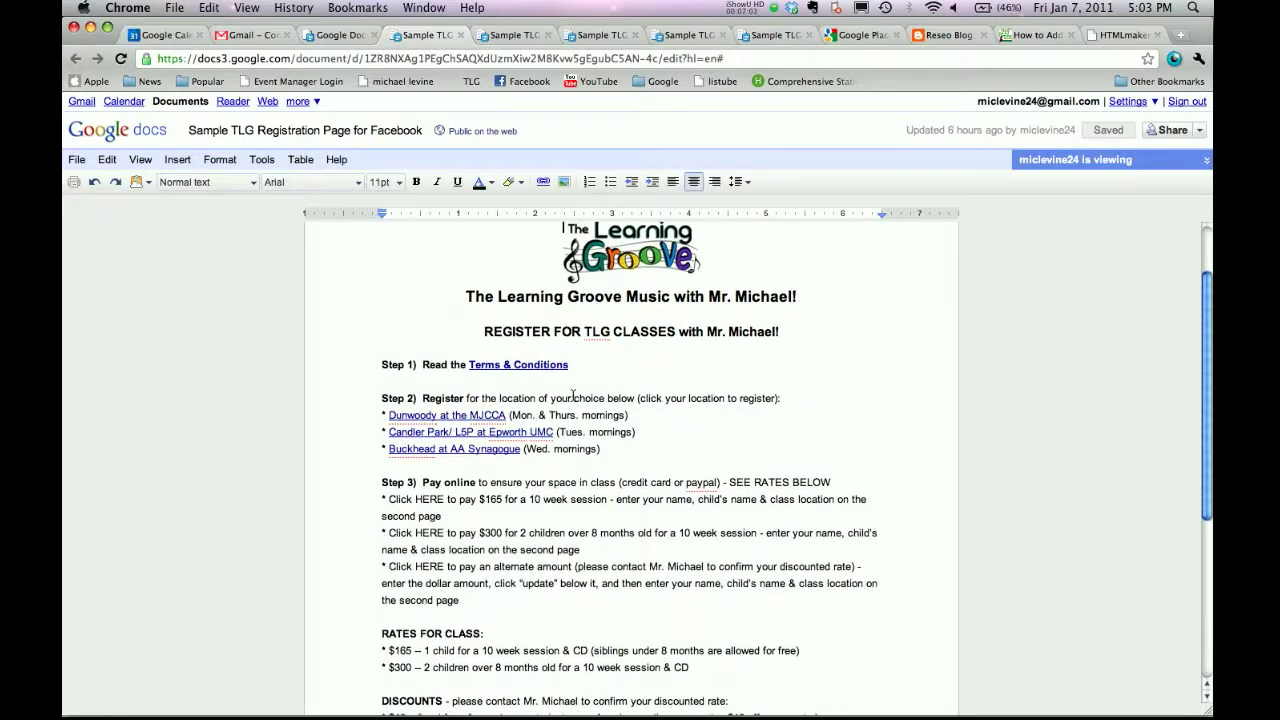
Follow the Terms & Conditions link in Step 1, review the linked enrollment terms, and return to the registration template.
{"action": "left_click", "coordinate": [517, 366]}
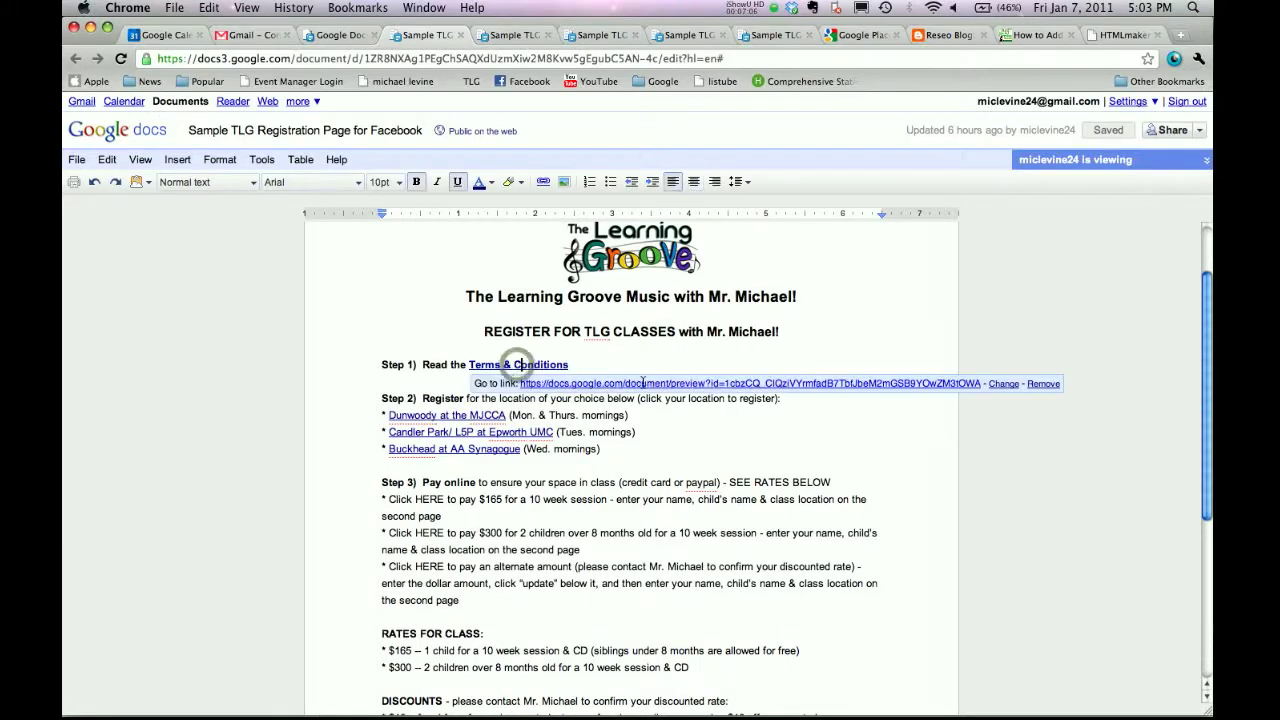
{"action": "left_click", "coordinate": [760, 386]}
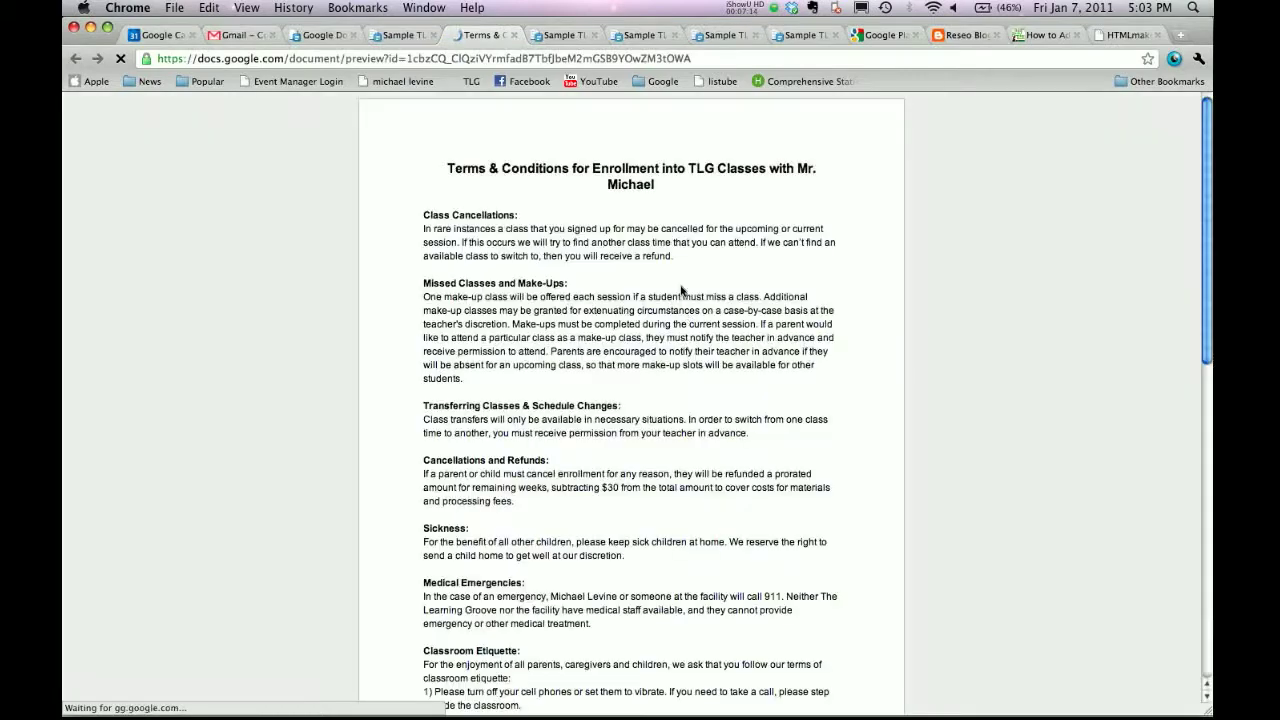
{"action": "scroll", "coordinate": [681, 290], "scroll_direction": "down", "scroll_amount": 10}
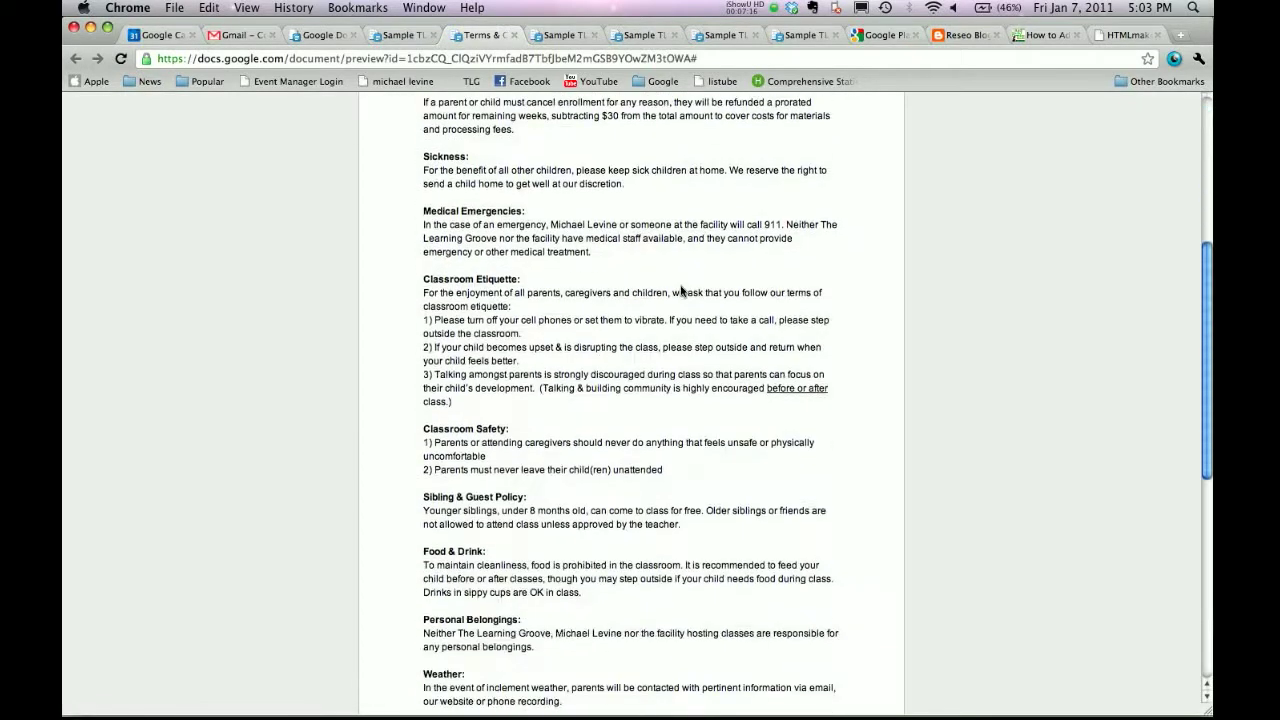
{"action": "scroll", "coordinate": [681, 290], "scroll_direction": "down", "scroll_amount": 4}
{"action": "scroll", "coordinate": [681, 290], "scroll_direction": "up", "scroll_amount": 14}
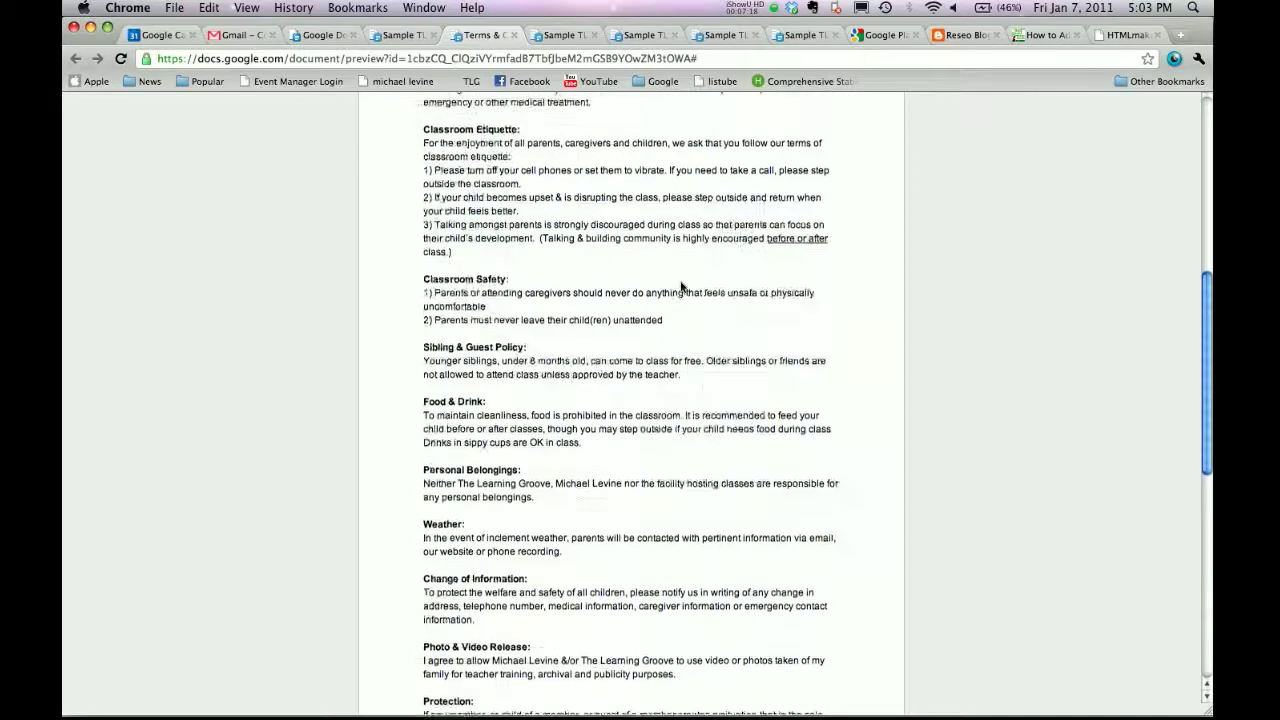
{"action": "scroll", "coordinate": [682, 287], "scroll_direction": "up", "scroll_amount": 2}
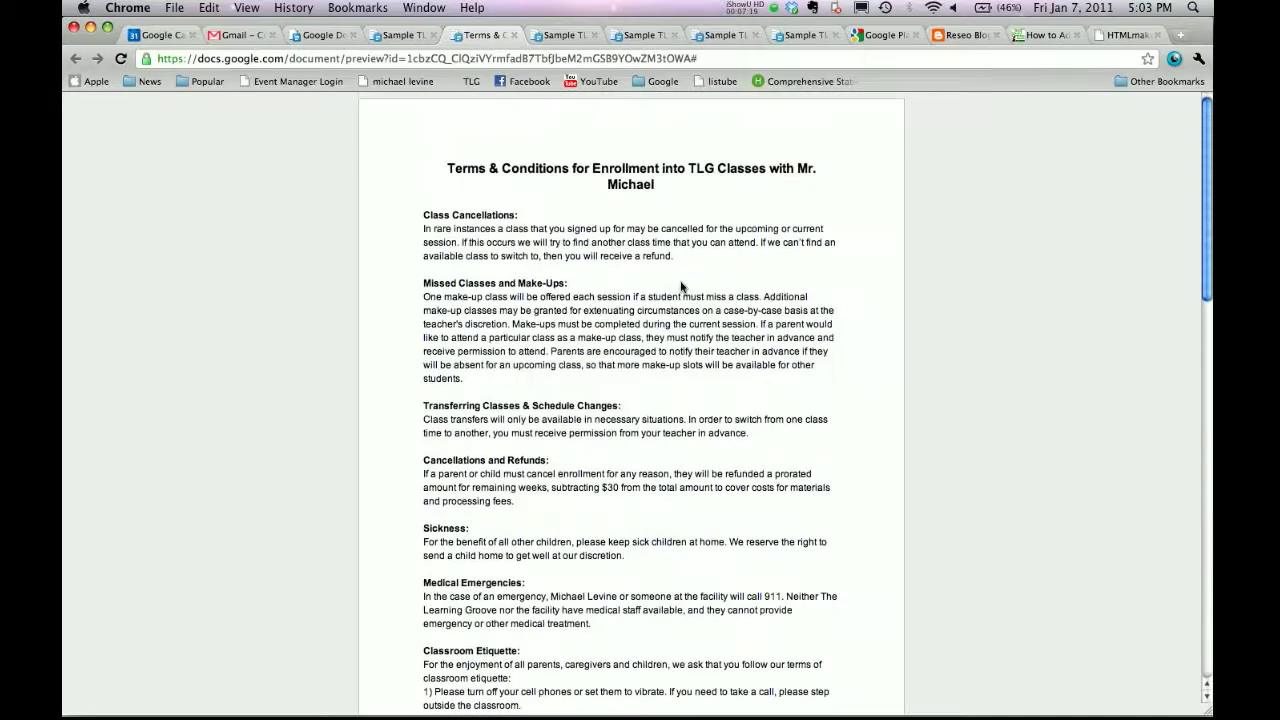
{"action": "left_click", "coordinate": [513, 36]}
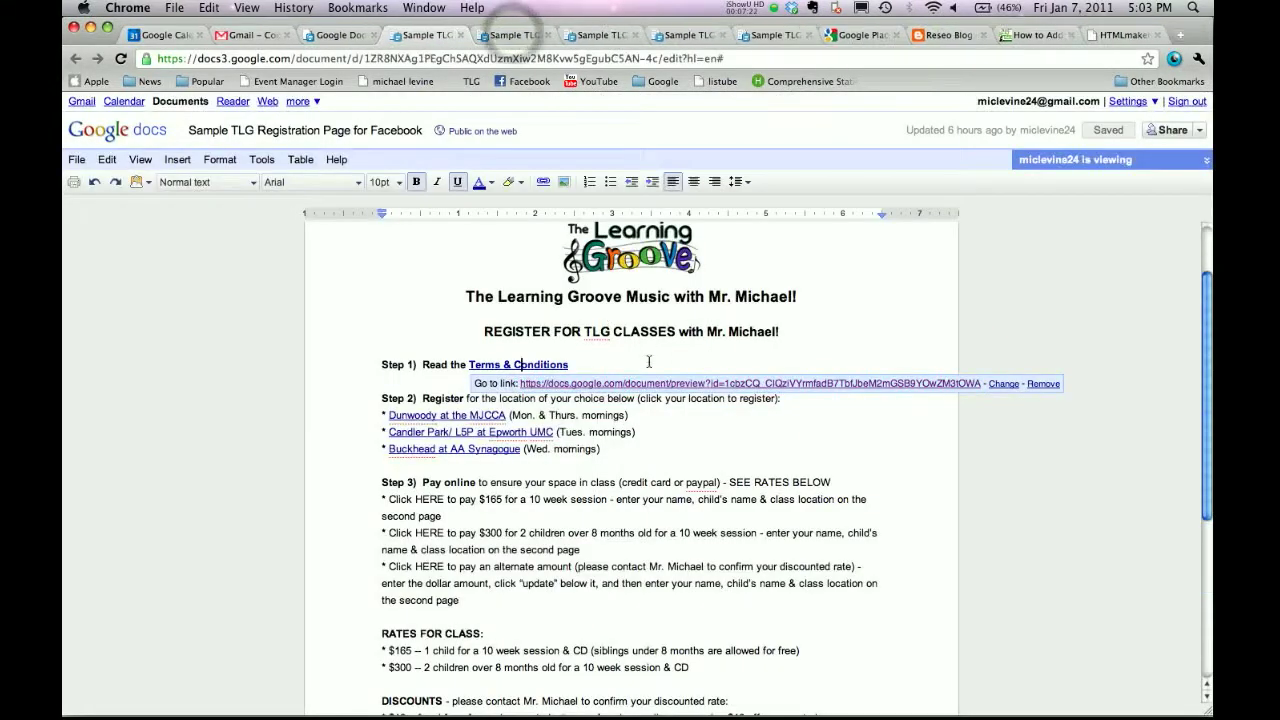
{"action": "left_click", "coordinate": [649, 362]}
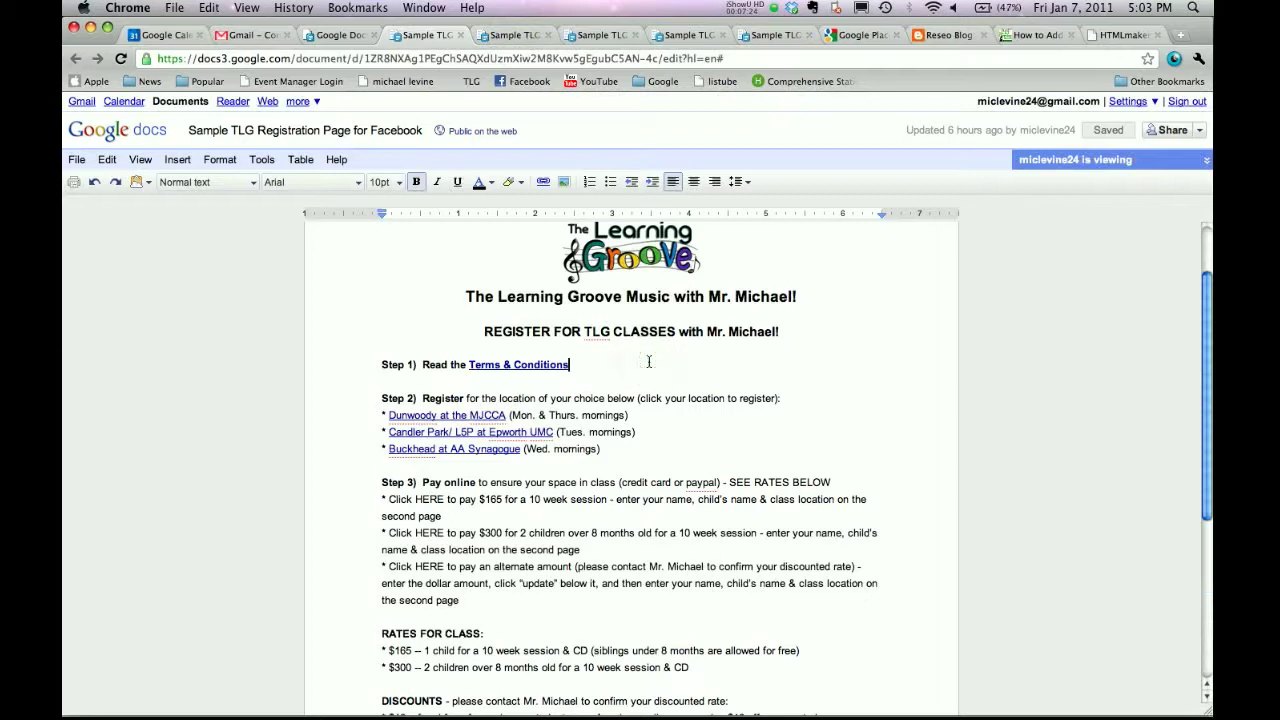
Follow the Dunwoody at the MJCCA link in Step 2, review the online registration form, and return to the template.
{"action": "scroll", "coordinate": [649, 362], "scroll_direction": "down", "scroll_amount": 2}
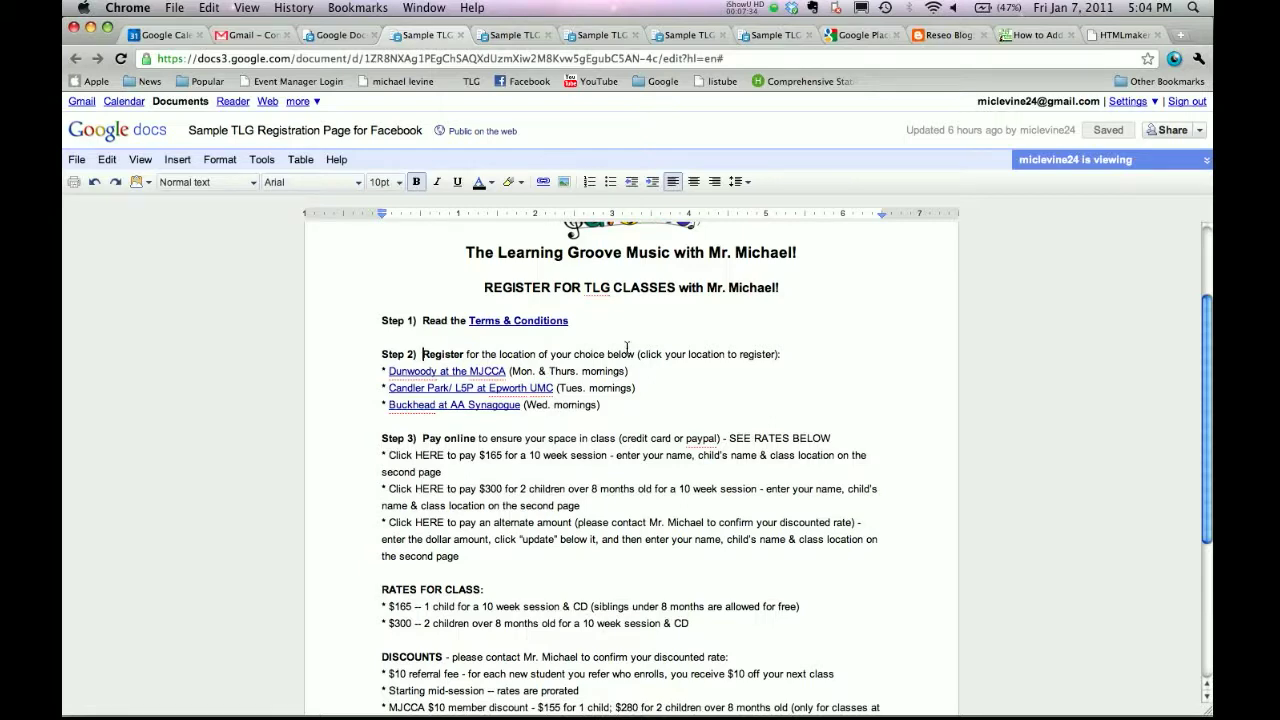
{"action": "left_click", "coordinate": [465, 375]}
{"action": "left_click", "coordinate": [466, 386]}
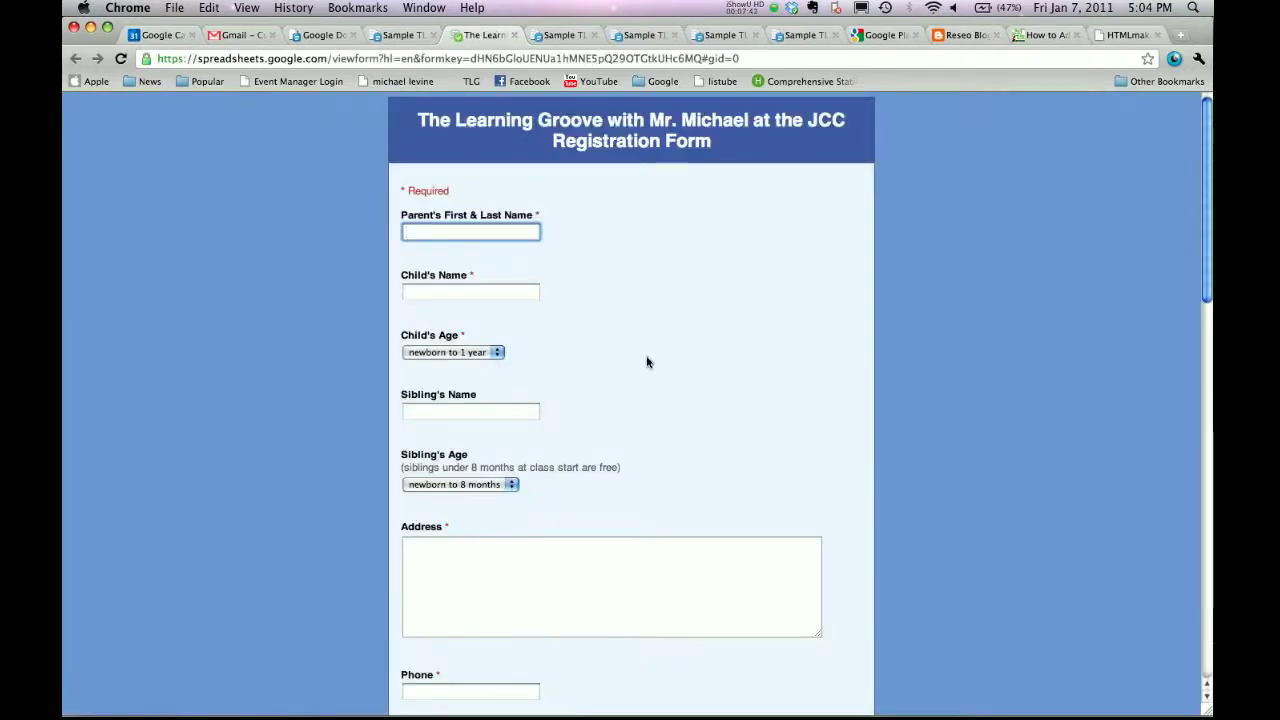
{"action": "scroll", "coordinate": [647, 362], "scroll_direction": "down", "scroll_amount": 10}
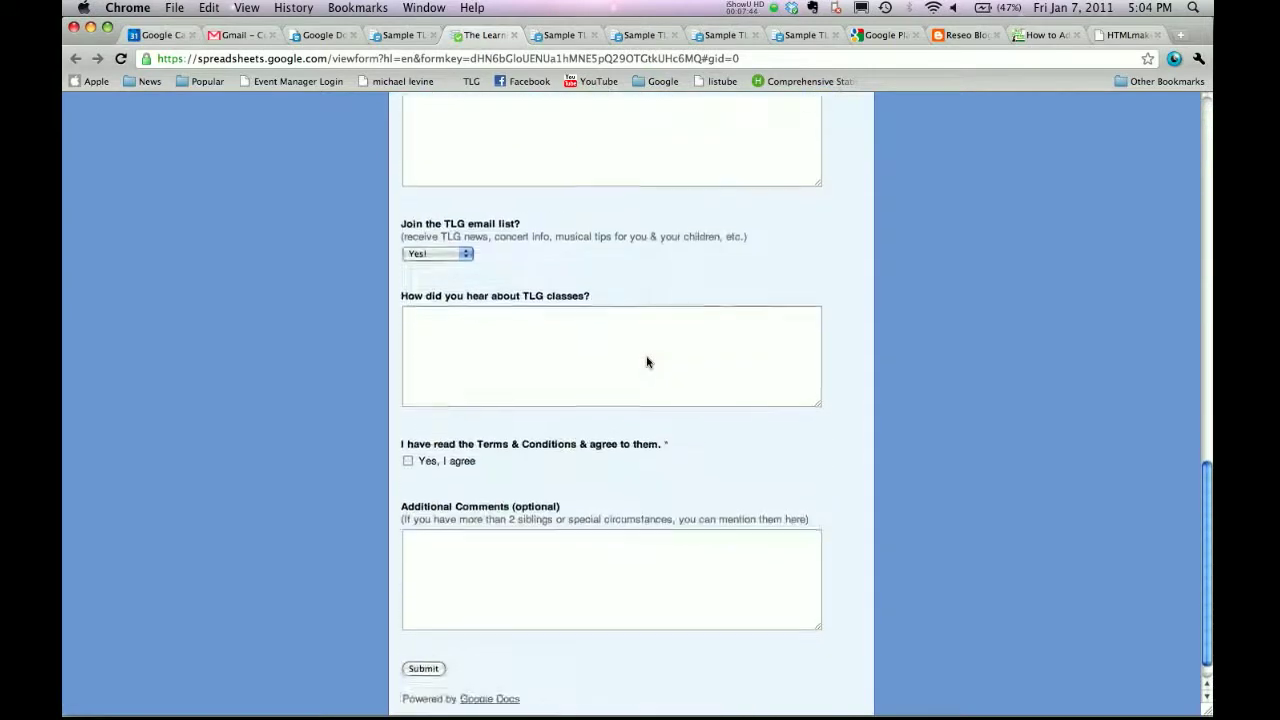
{"action": "scroll", "coordinate": [647, 362], "scroll_direction": "up", "scroll_amount": 6}
{"action": "scroll", "coordinate": [647, 362], "scroll_direction": "up", "scroll_amount": 5}
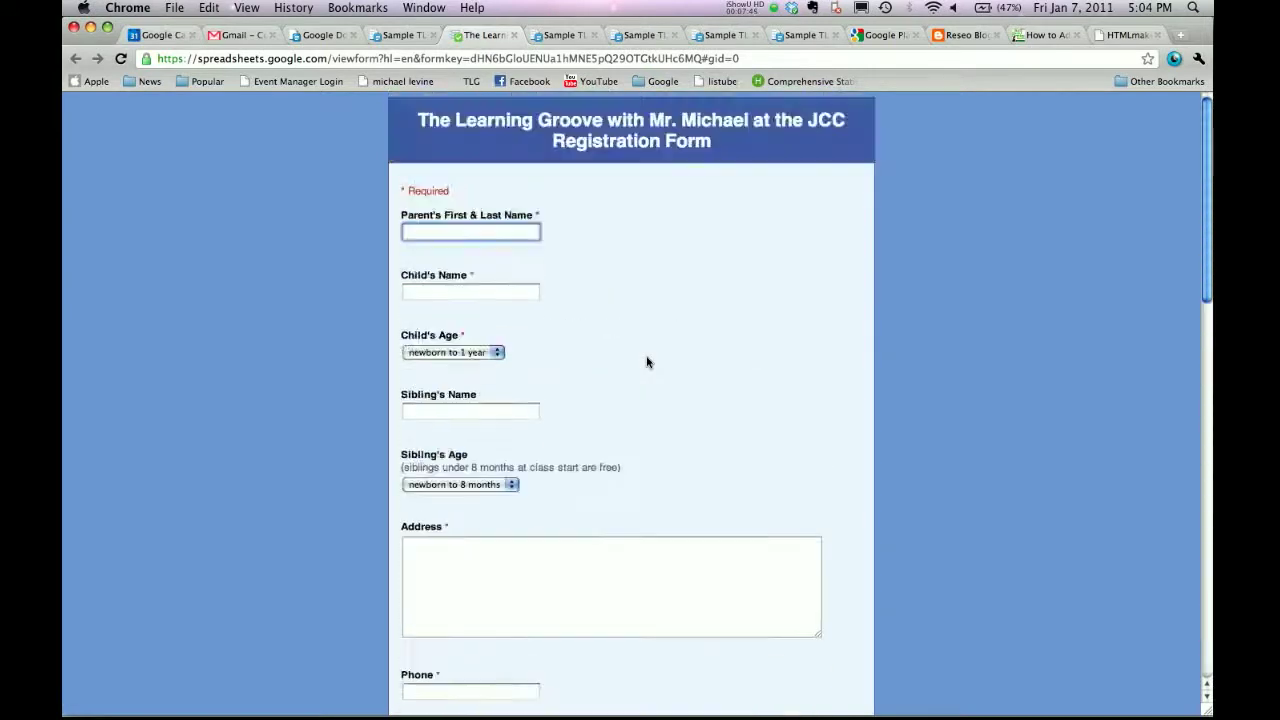
{"action": "left_click", "coordinate": [513, 35]}
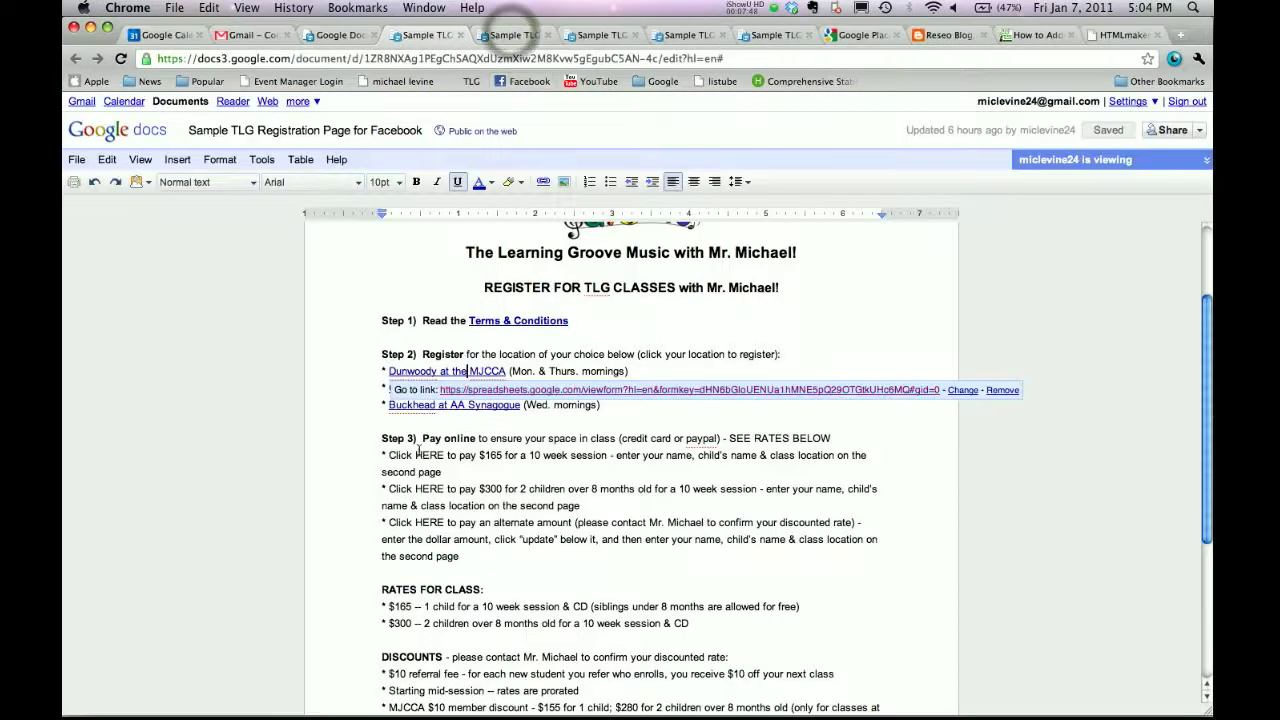
Examine the Step 3 pay online section, including the HERE placeholders for the $165, $300 and alternate-amount payments.
{"action": "scroll", "coordinate": [430, 455], "scroll_direction": "down", "scroll_amount": 3}
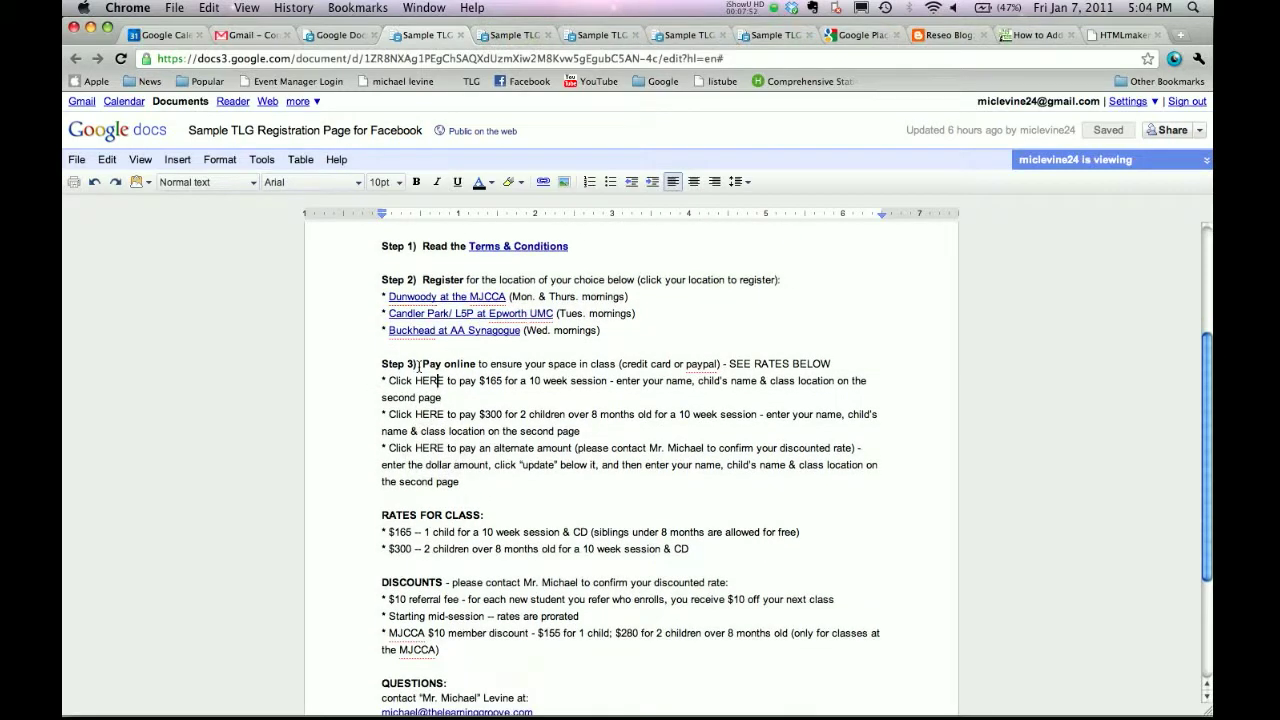
{"action": "left_click_drag", "start_coordinate": [447, 366], "coordinate": [476, 366]}
{"action": "left_click", "coordinate": [476, 366]}
{"action": "scroll", "coordinate": [465, 374], "scroll_direction": "down", "scroll_amount": 1}
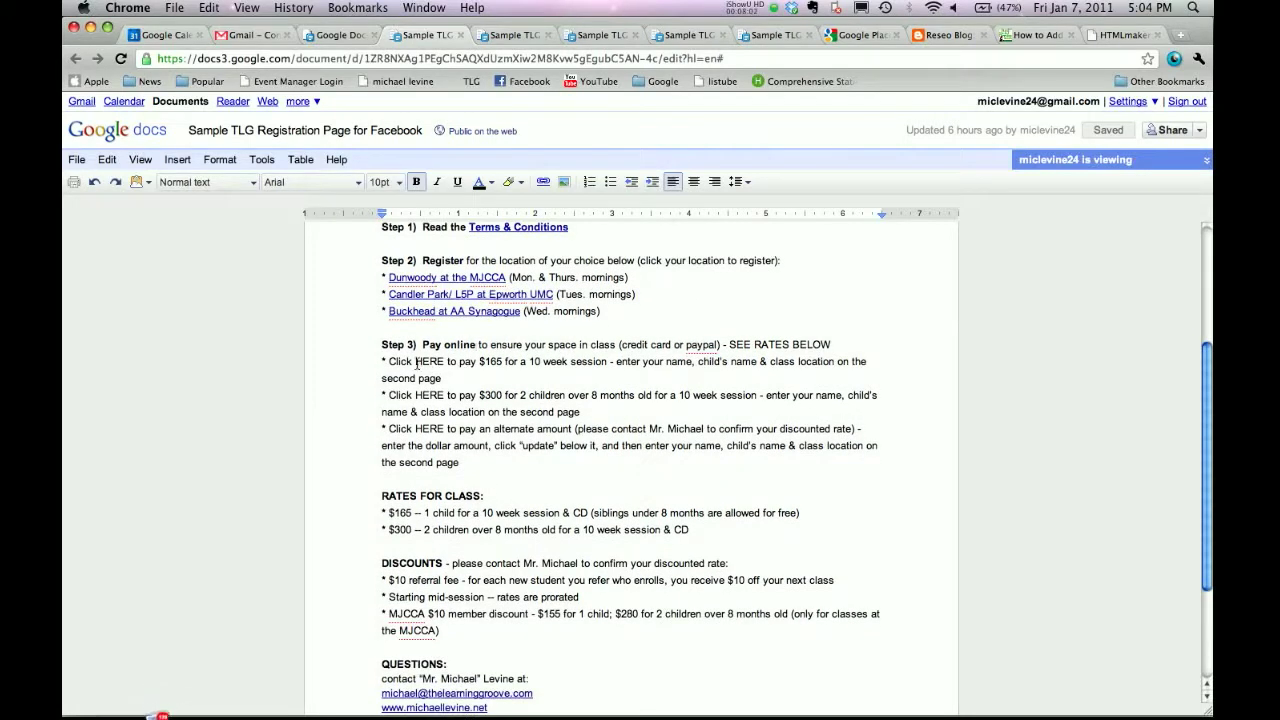
{"action": "left_click", "coordinate": [427, 361]}
{"action": "left_click_drag", "start_coordinate": [614, 362], "coordinate": [614, 375]}
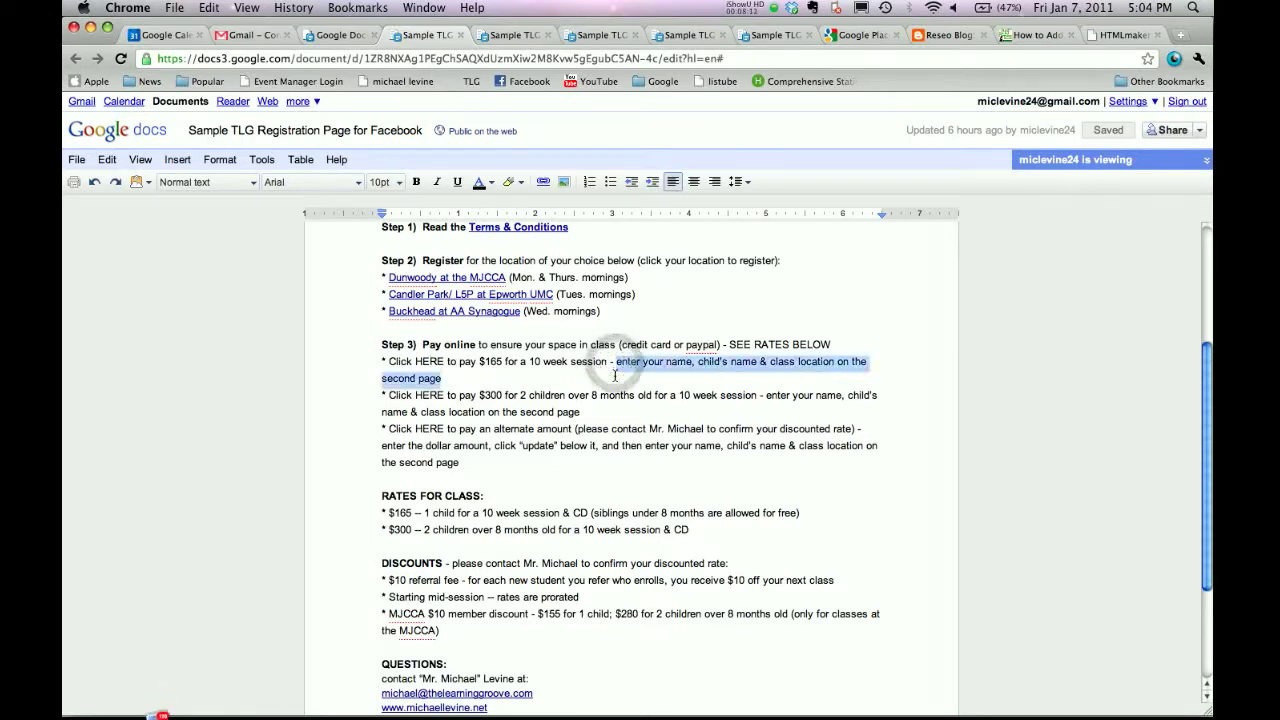
{"action": "left_click", "coordinate": [614, 375]}
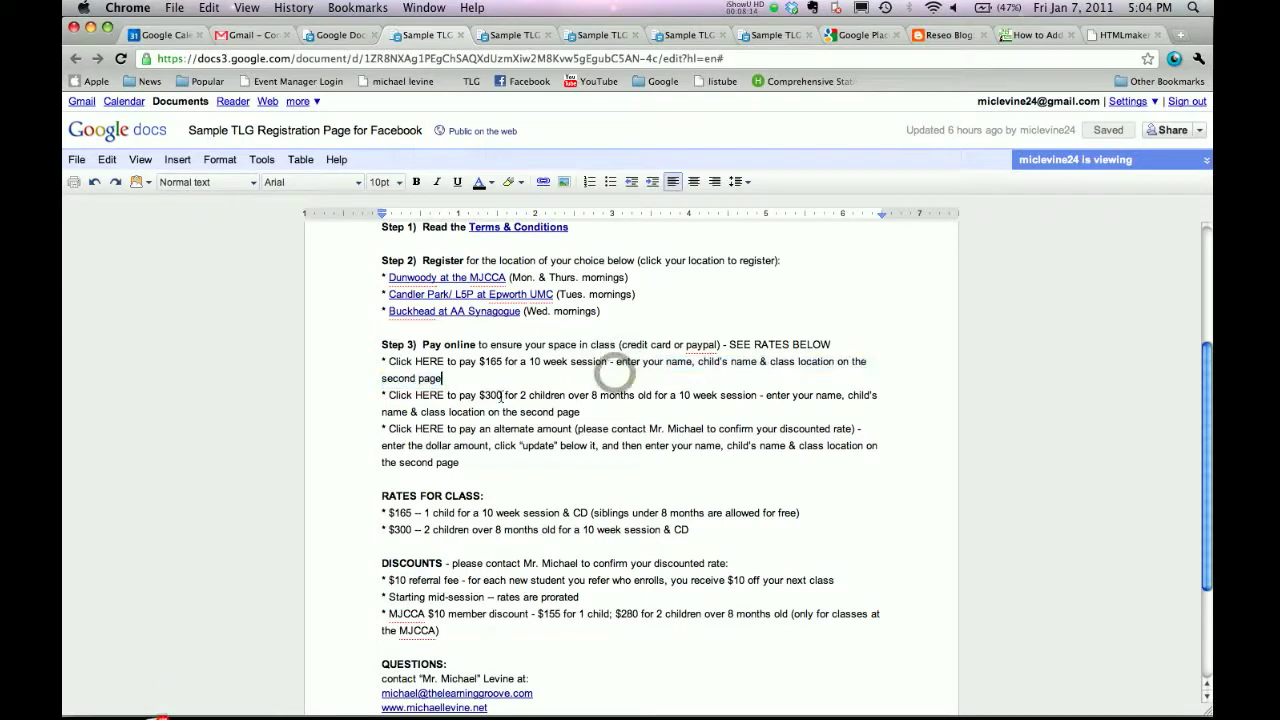
{"action": "left_click", "coordinate": [437, 395]}
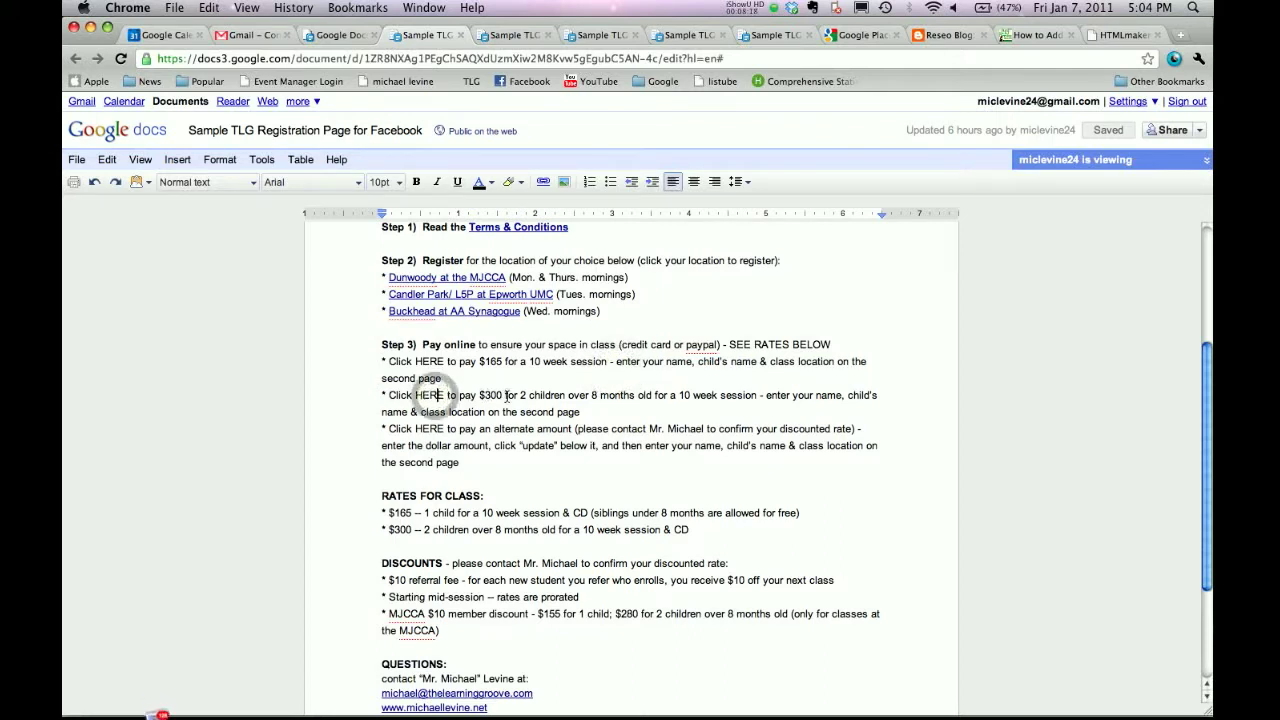
{"action": "left_click", "coordinate": [447, 430]}
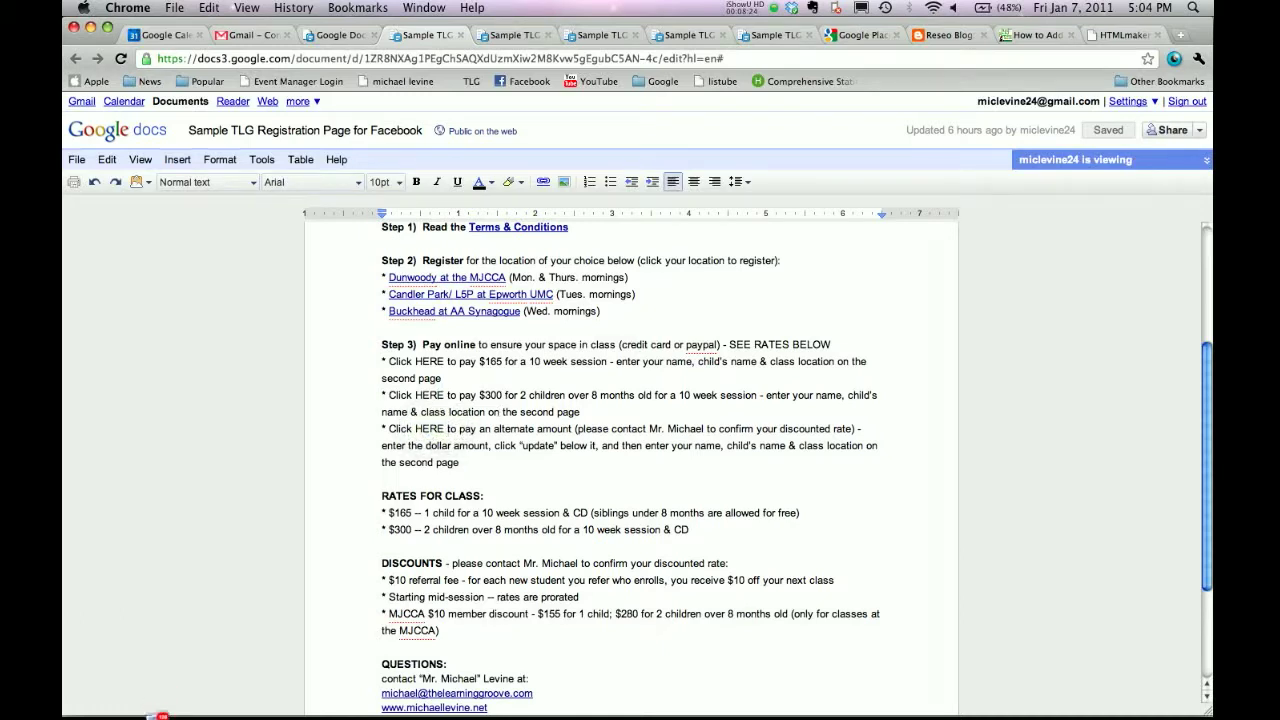
{"action": "left_click_drag", "start_coordinate": [414, 361], "coordinate": [445, 363]}
{"action": "scroll", "coordinate": [460, 362], "scroll_direction": "down", "scroll_amount": 3}
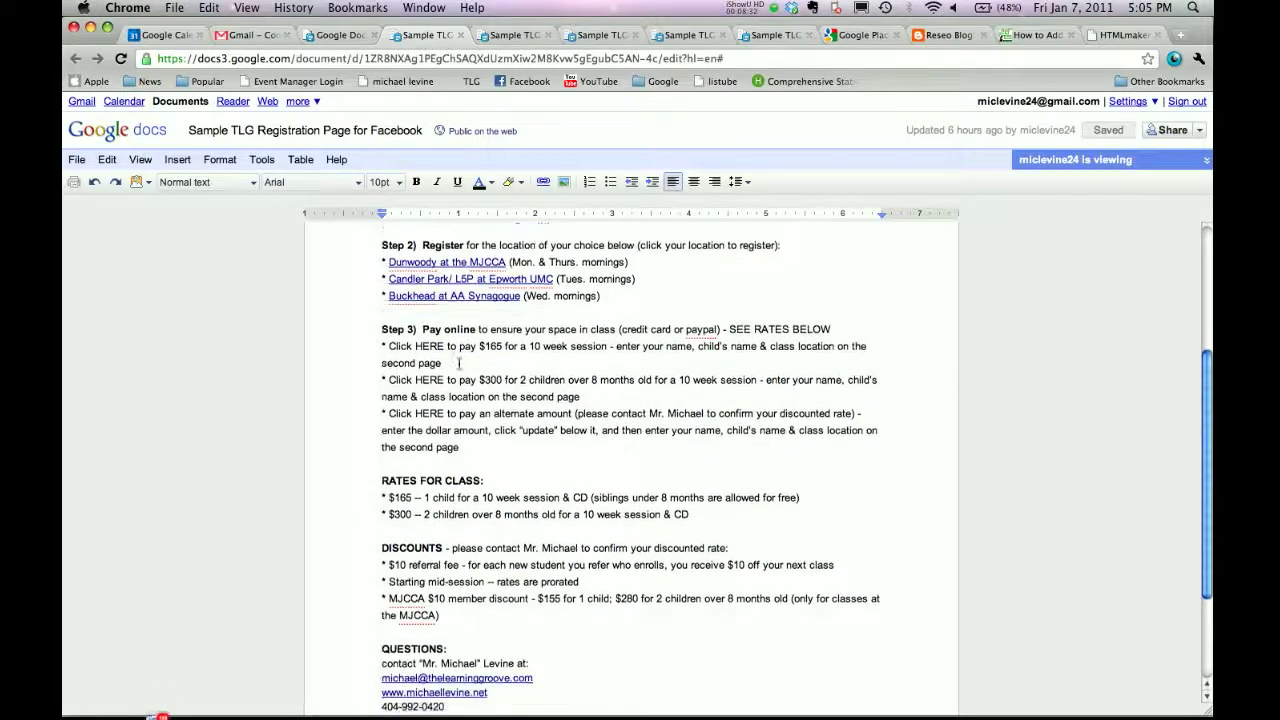
Examine the rates, discounts and questions sections of the registration template, along with its registration and payment steps.
{"action": "scroll", "coordinate": [460, 366], "scroll_direction": "up", "scroll_amount": 3}
{"action": "scroll", "coordinate": [458, 356], "scroll_direction": "down", "scroll_amount": 3}
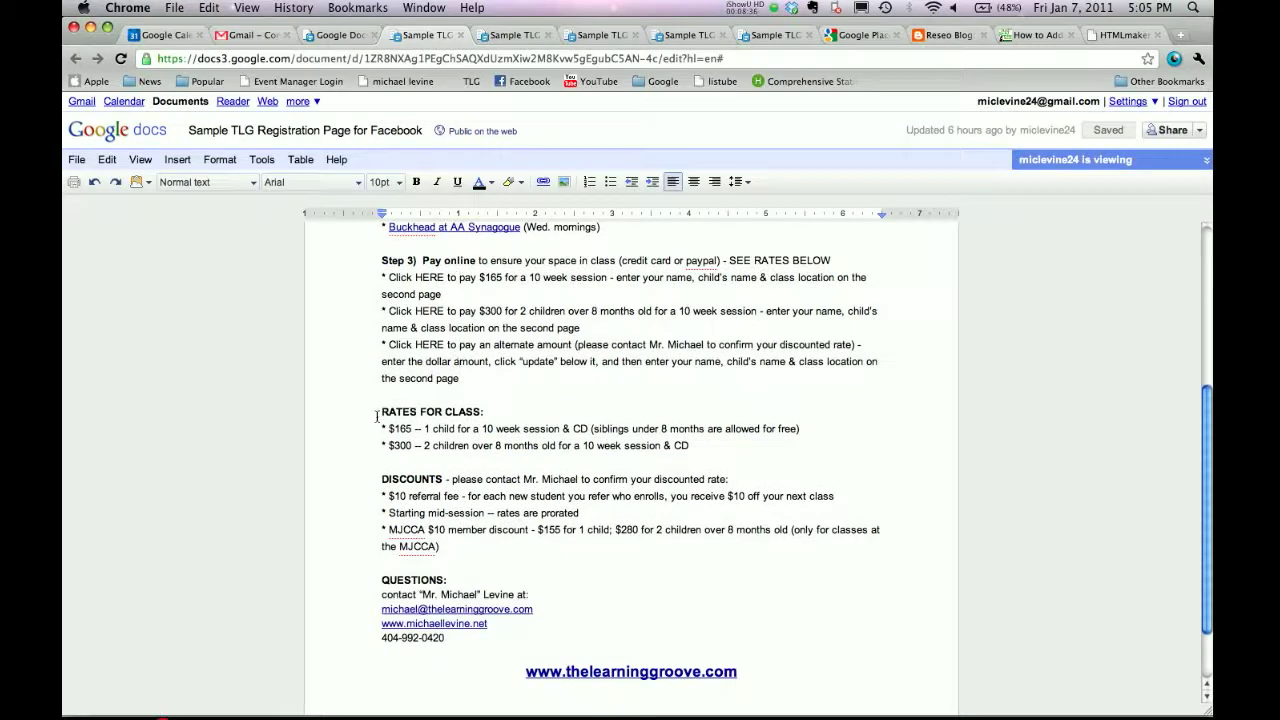
{"action": "scroll", "coordinate": [445, 510], "scroll_direction": "down", "scroll_amount": 1}
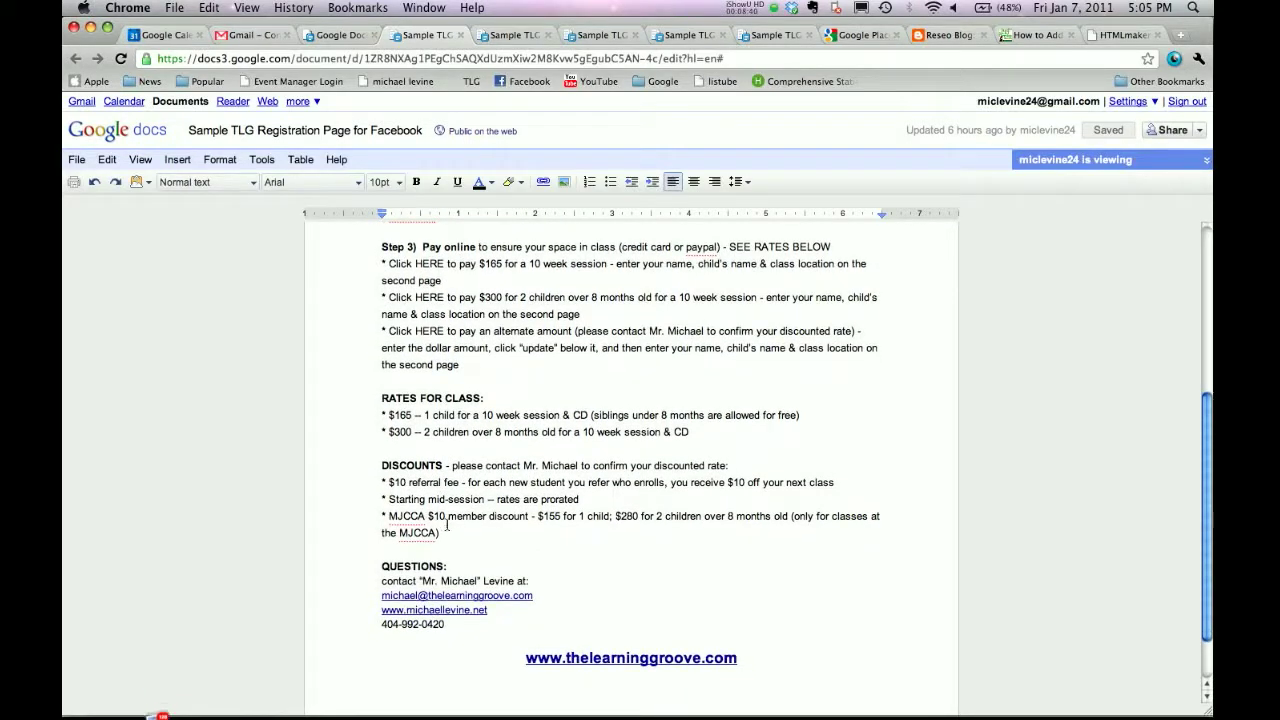
{"action": "scroll", "coordinate": [468, 516], "scroll_direction": "down", "scroll_amount": 3}
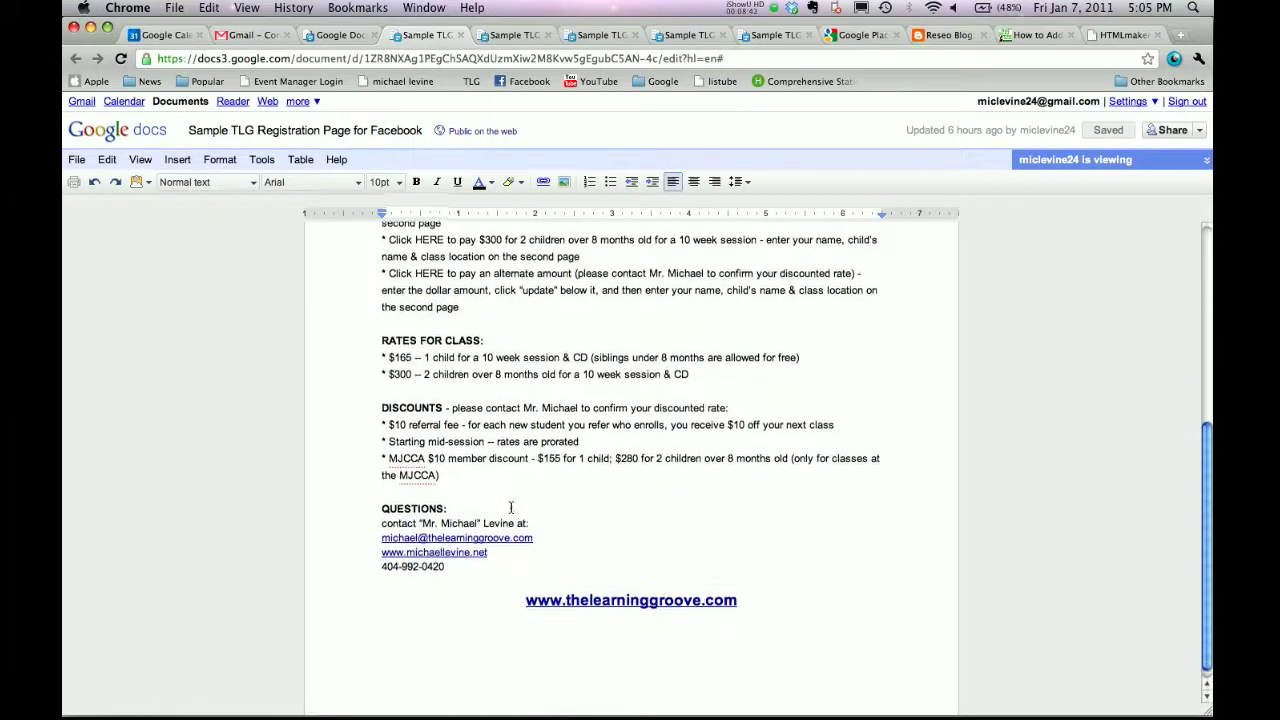
{"action": "scroll", "coordinate": [508, 506], "scroll_direction": "up", "scroll_amount": 10}
{"action": "scroll", "coordinate": [511, 507], "scroll_direction": "up", "scroll_amount": 3}
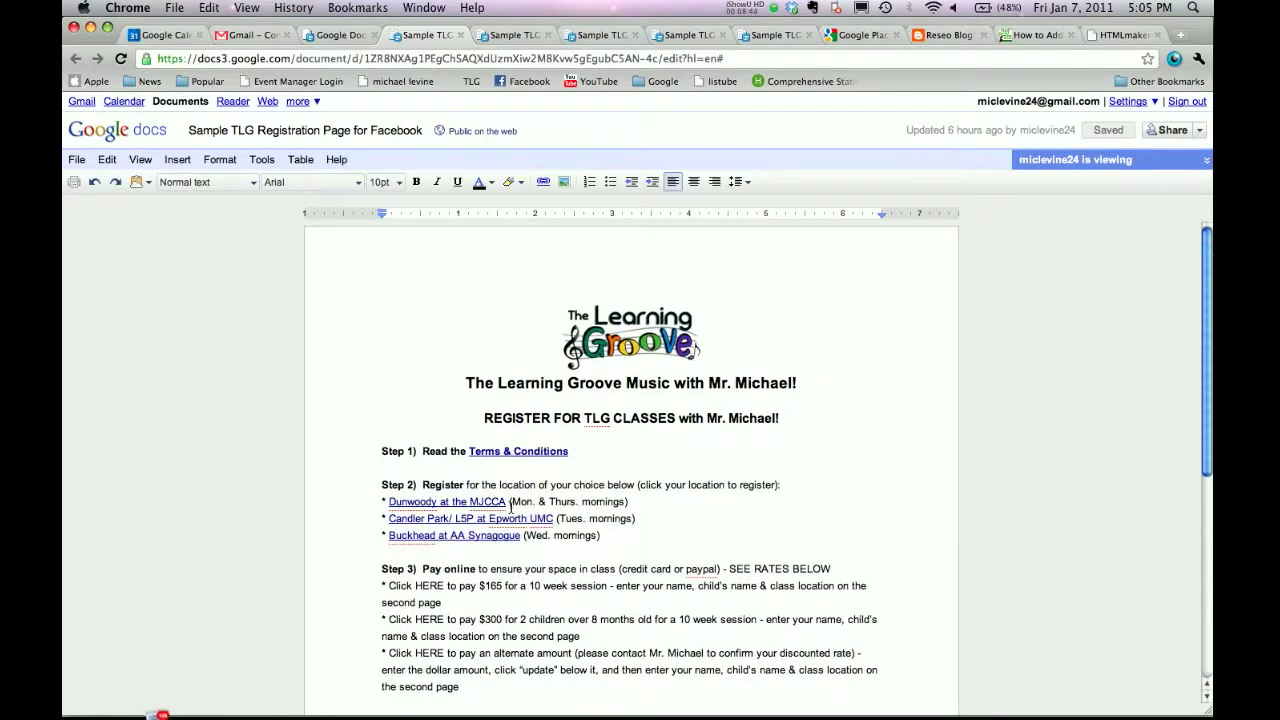
{"action": "scroll", "coordinate": [760, 620], "scroll_direction": "down", "scroll_amount": 3}
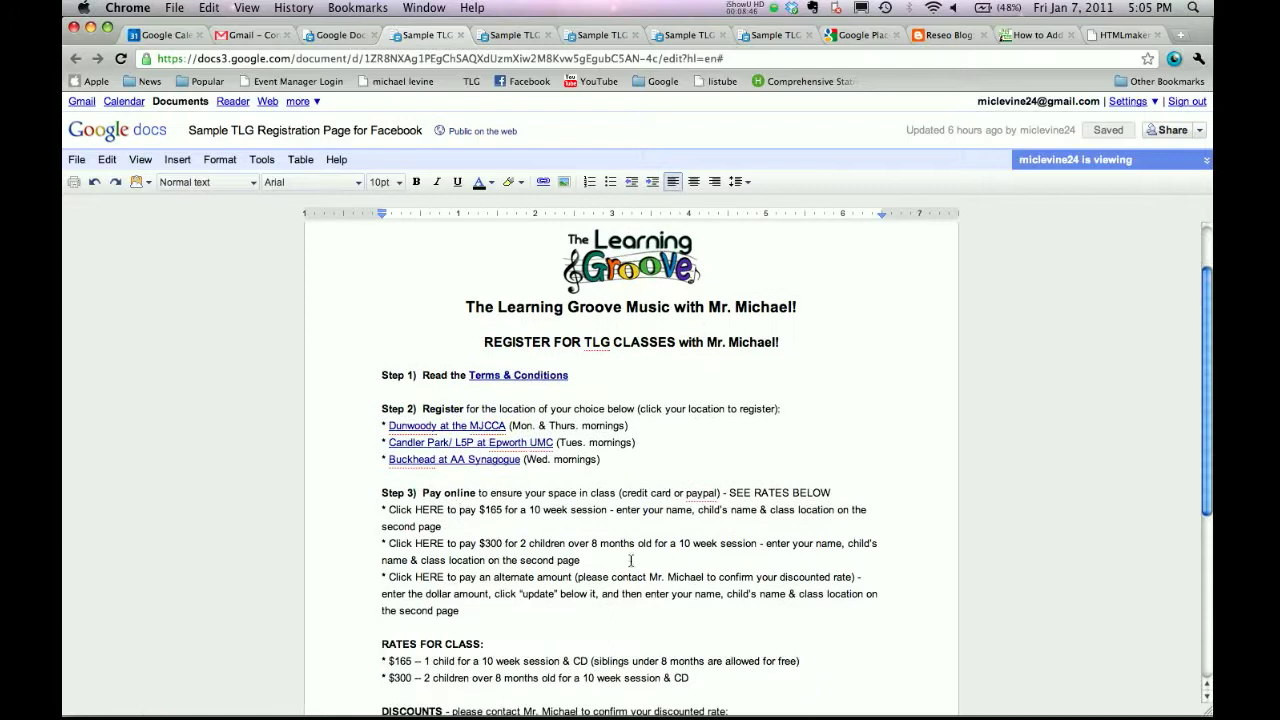
Copy the entire registration template and paste it into the htmlmaker.net editor in place of the class schedule content.
{"action": "key", "text": "super+a"}
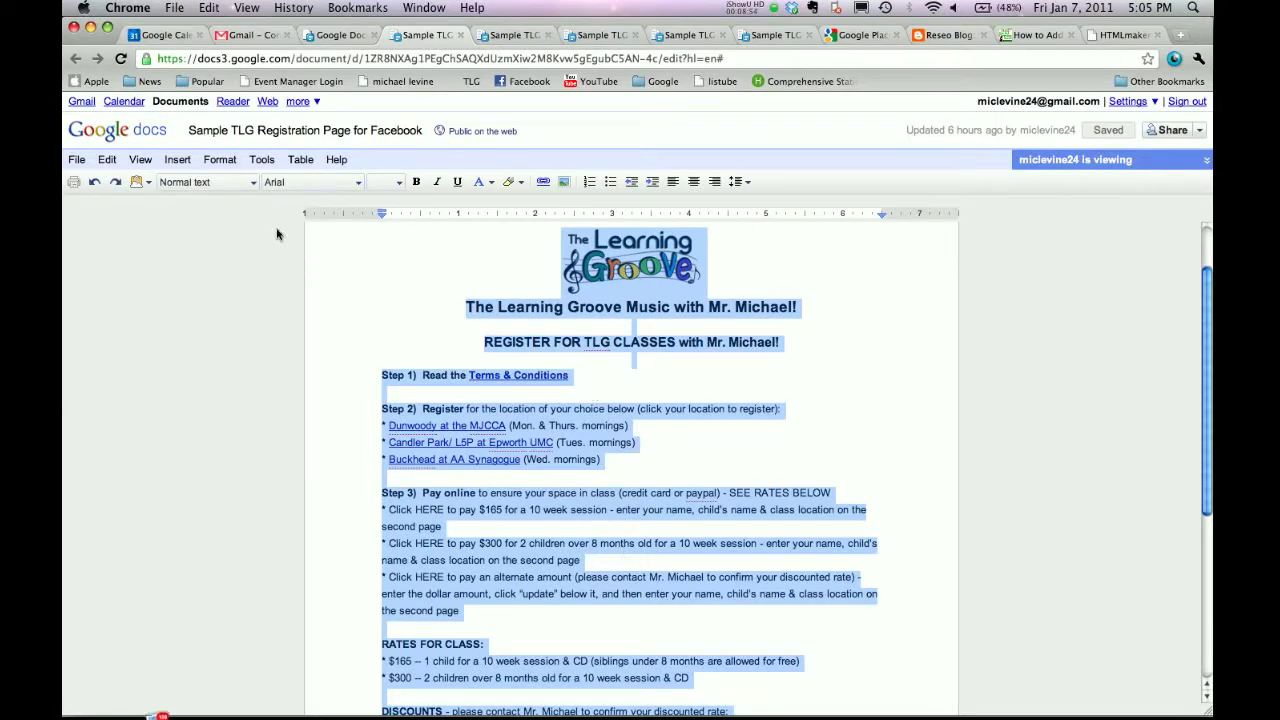
{"action": "left_click", "coordinate": [1120, 35]}
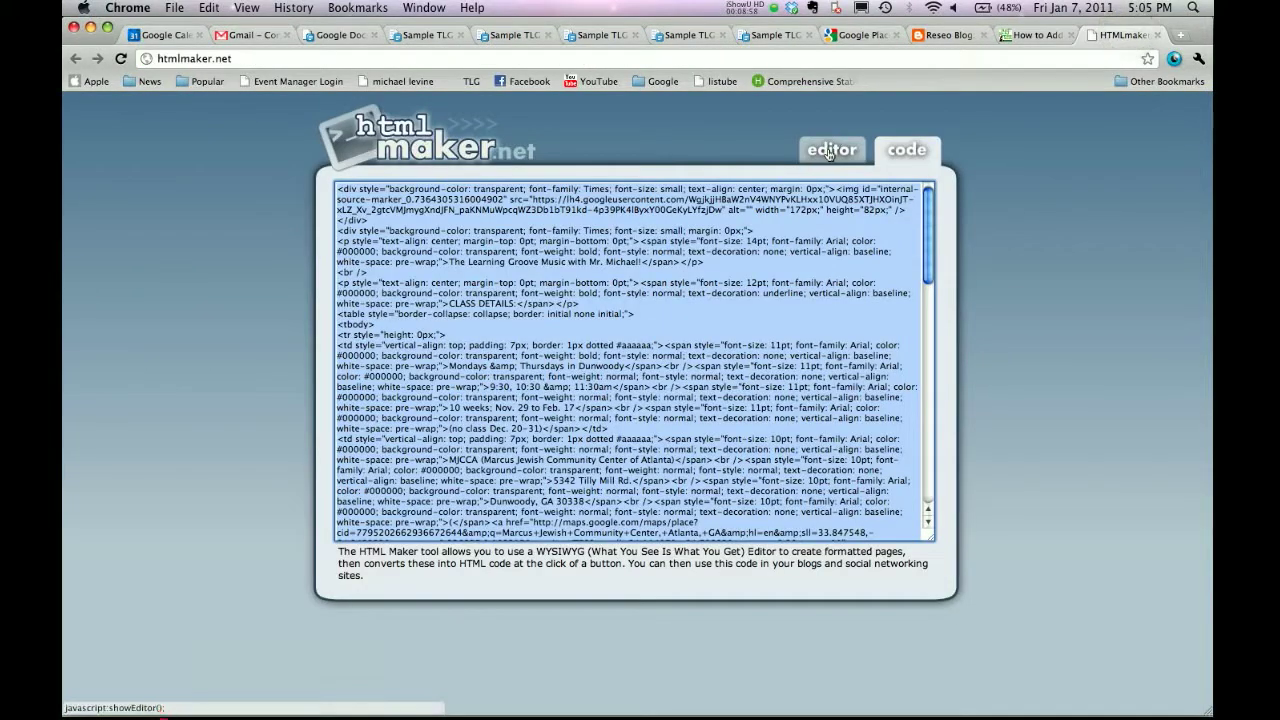
{"action": "left_click", "coordinate": [244, 60]}
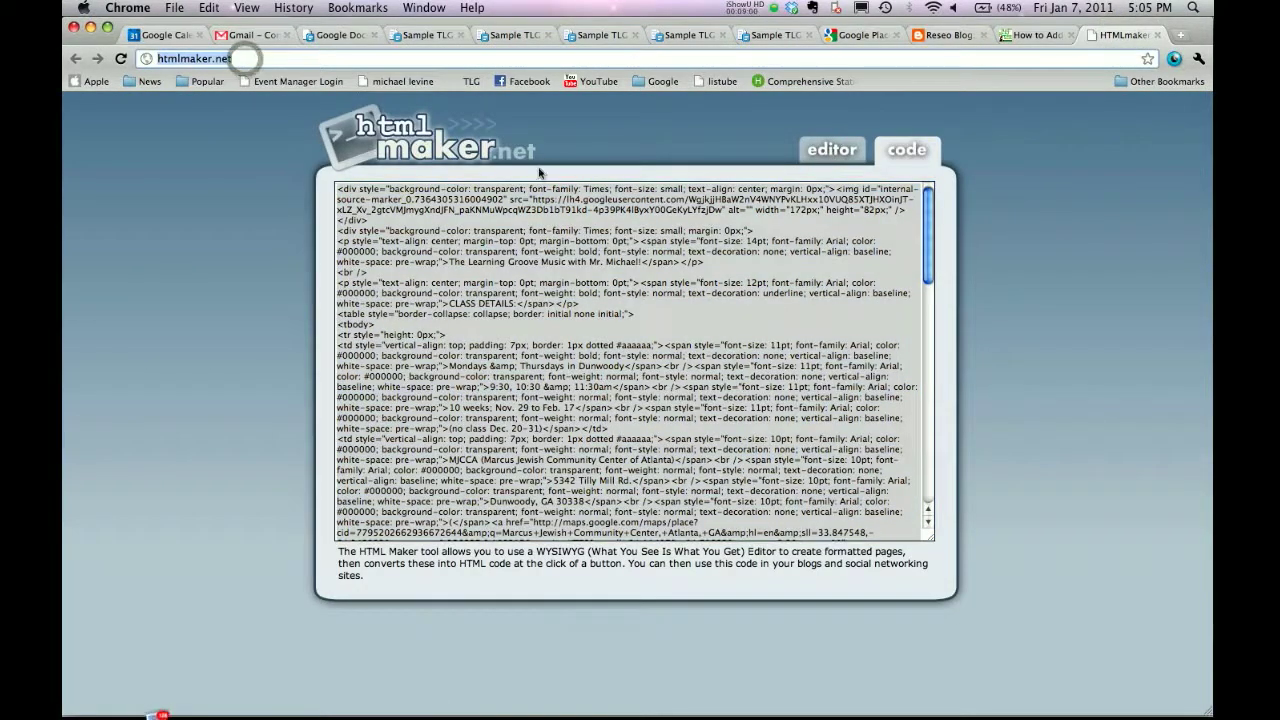
{"action": "left_click", "coordinate": [585, 251]}
{"action": "left_click", "coordinate": [833, 151]}
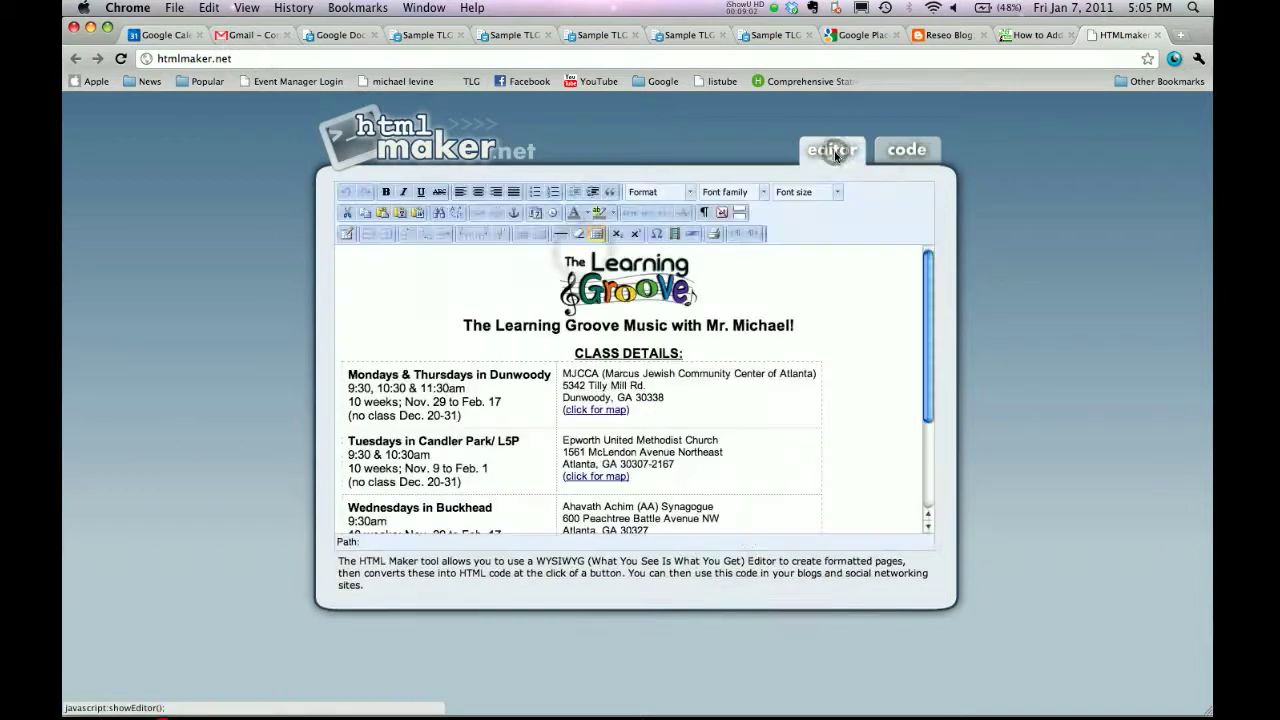
{"action": "left_click", "coordinate": [883, 462]}
{"action": "key", "text": "super+a"}
{"action": "key", "text": "BackSpace"}
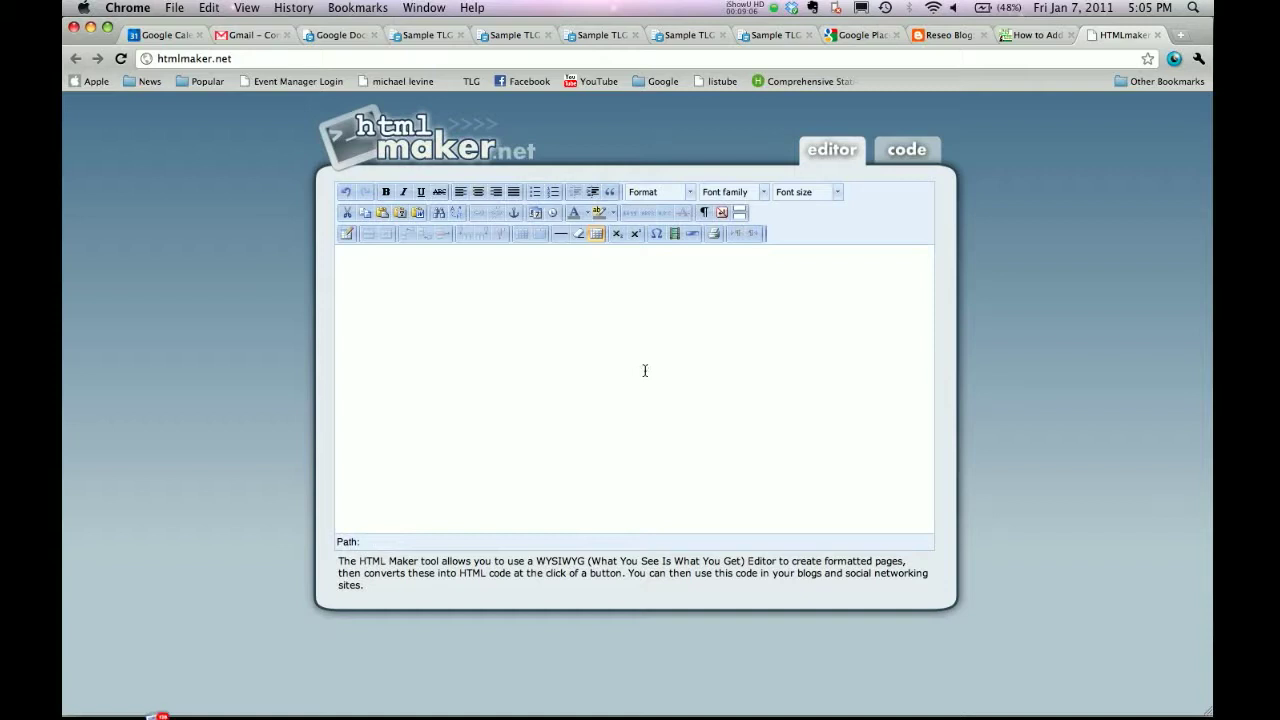
{"action": "key", "text": "super+v"}
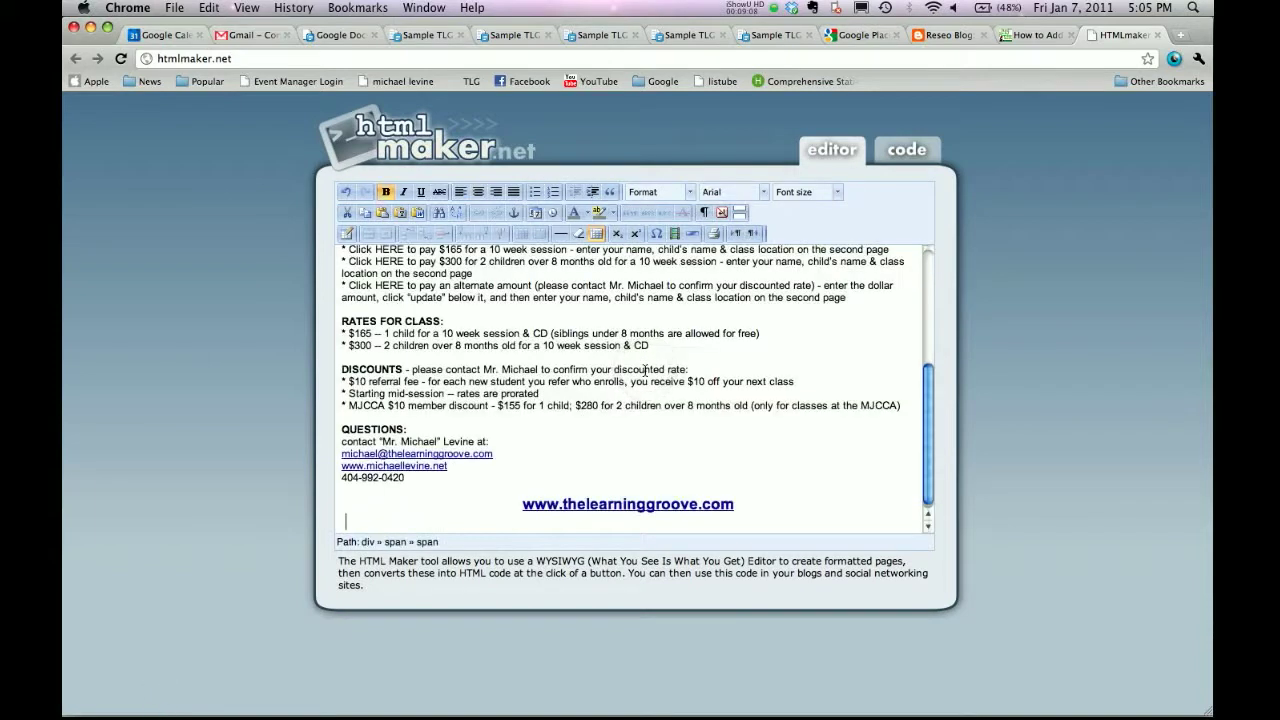
Center The Learning Groove logo on its own line above the heading and remove the extra blank line.
{"action": "scroll", "coordinate": [645, 370], "scroll_direction": "up", "scroll_amount": 10}
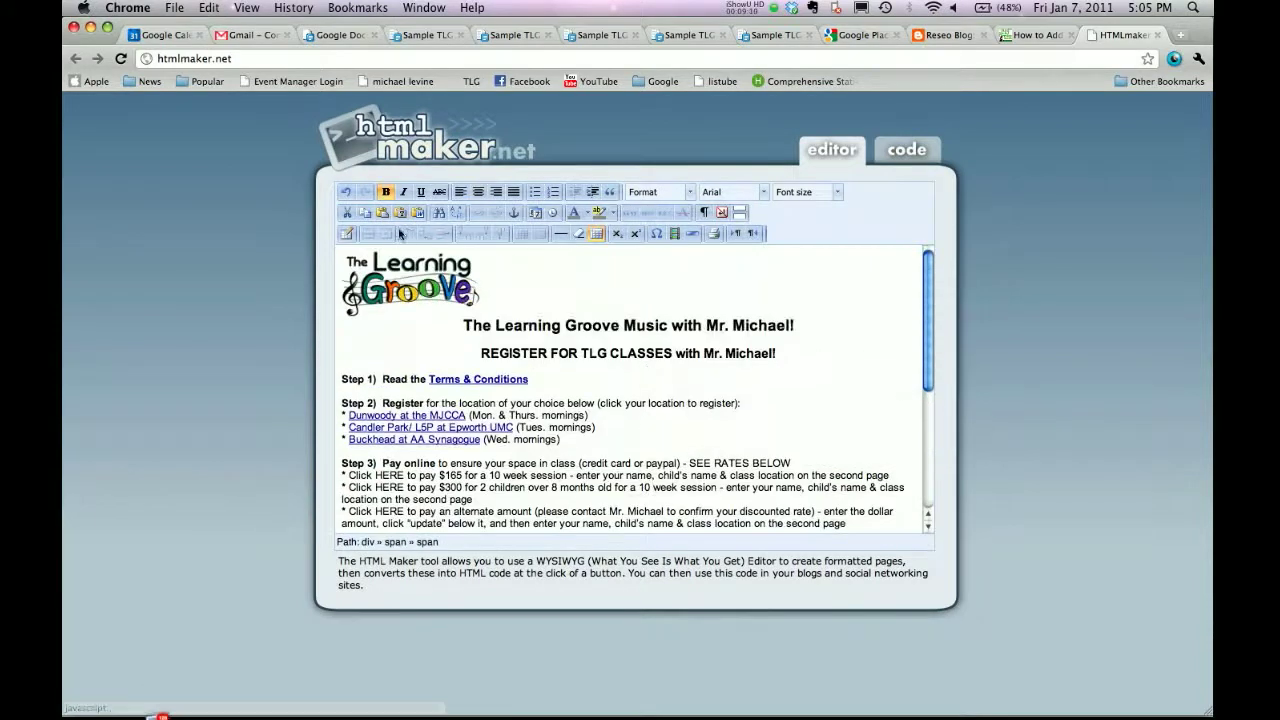
{"action": "left_click", "coordinate": [496, 277]}
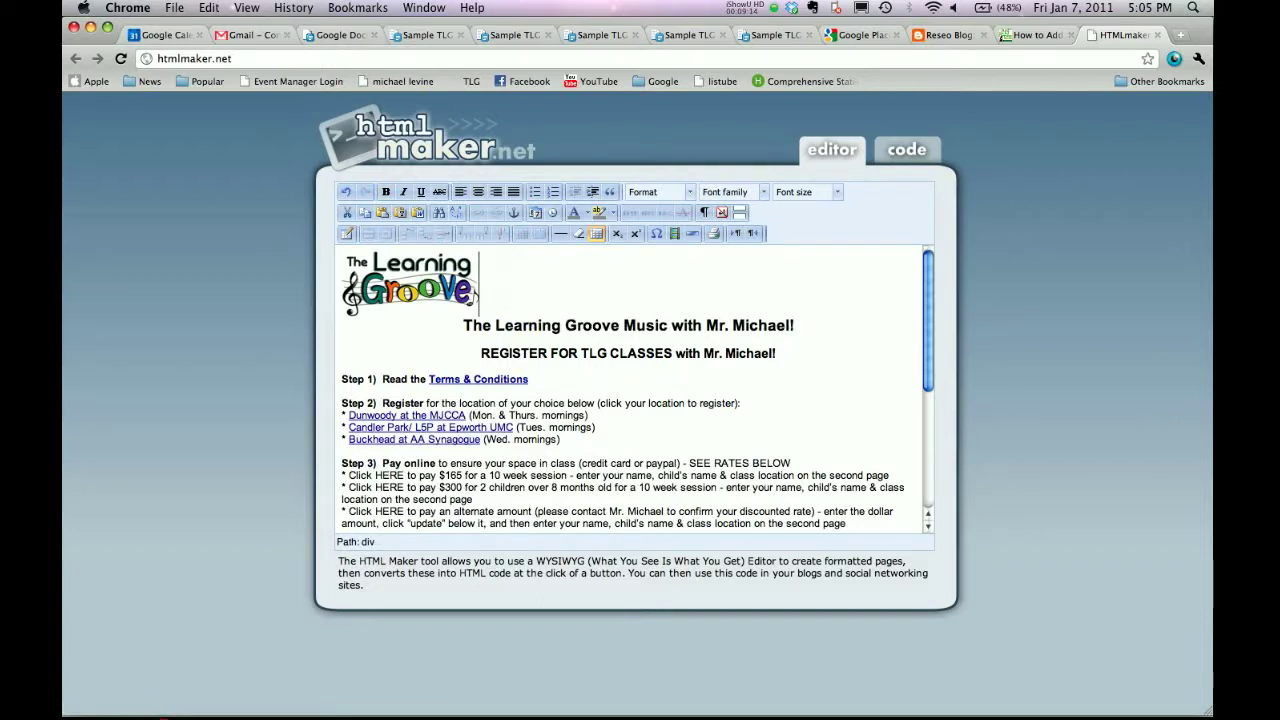
{"action": "key", "text": "Return"}
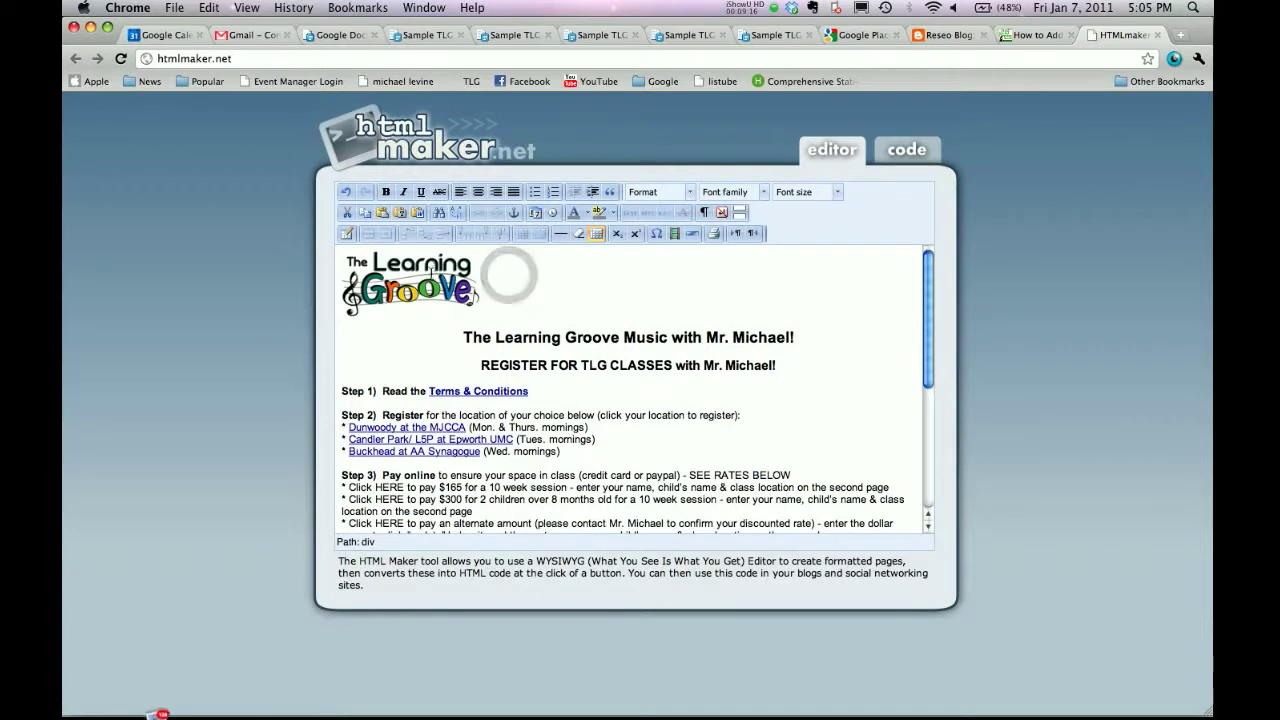
{"action": "left_click", "coordinate": [431, 271]}
{"action": "left_click", "coordinate": [478, 192]}
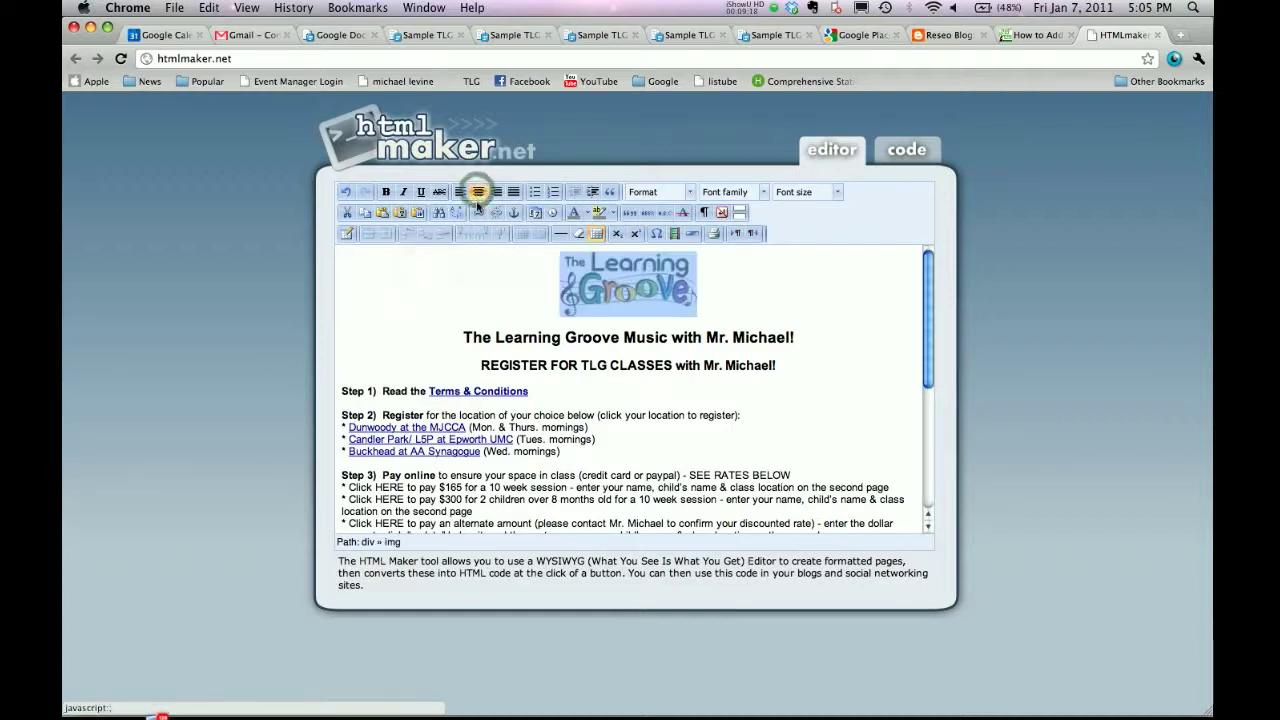
{"action": "left_click", "coordinate": [460, 337]}
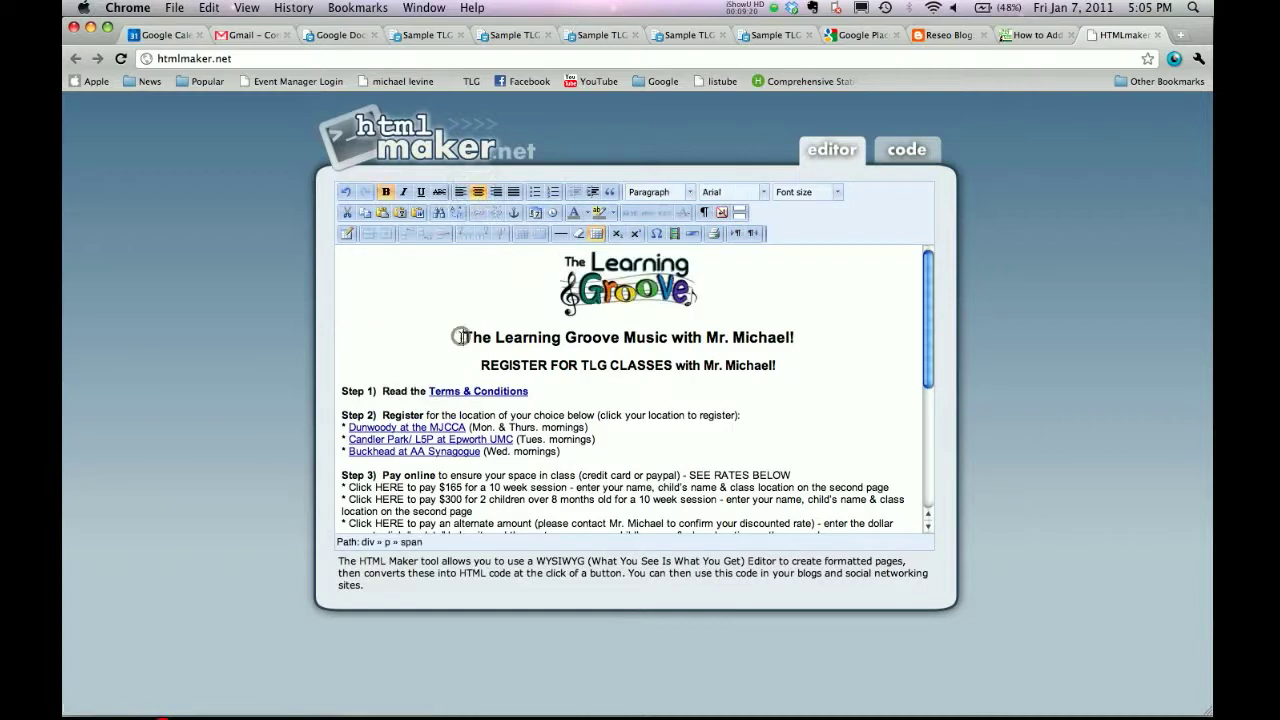
{"action": "key", "text": "BackSpace"}
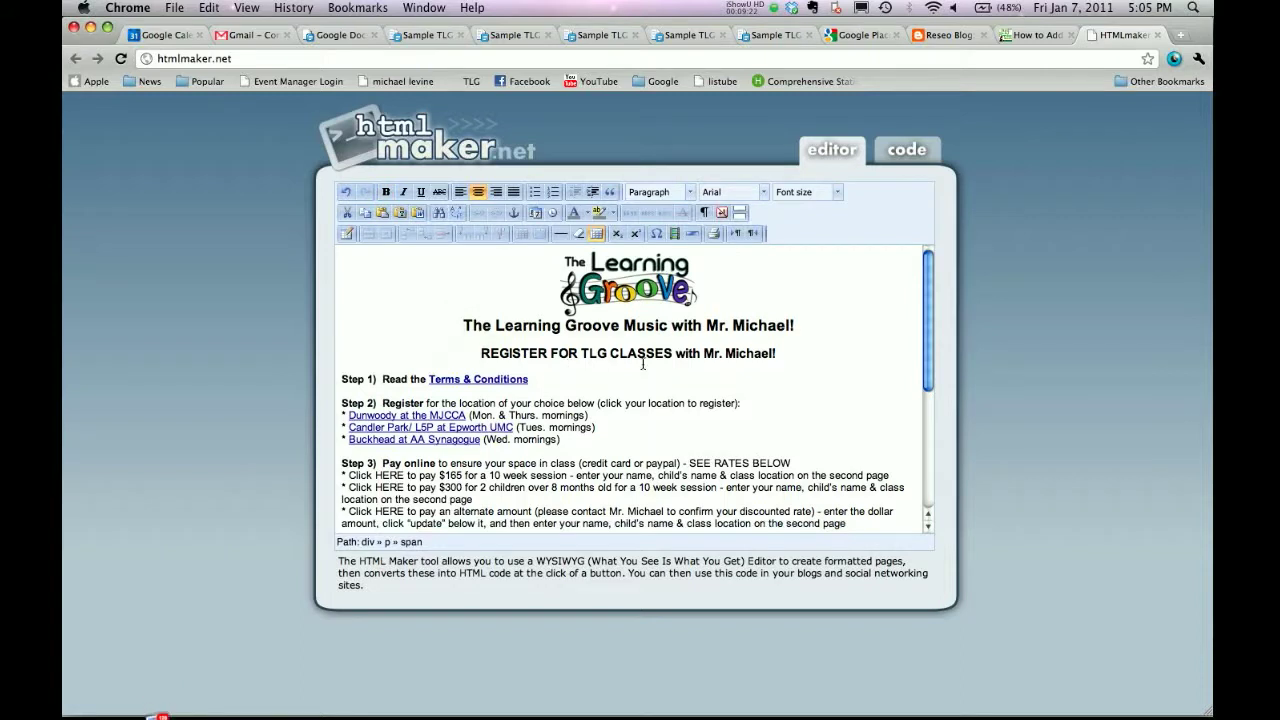
Check the pasted registration content, convert it to HTML code, and copy all of the code.
{"action": "scroll", "coordinate": [643, 367], "scroll_direction": "down", "scroll_amount": 5}
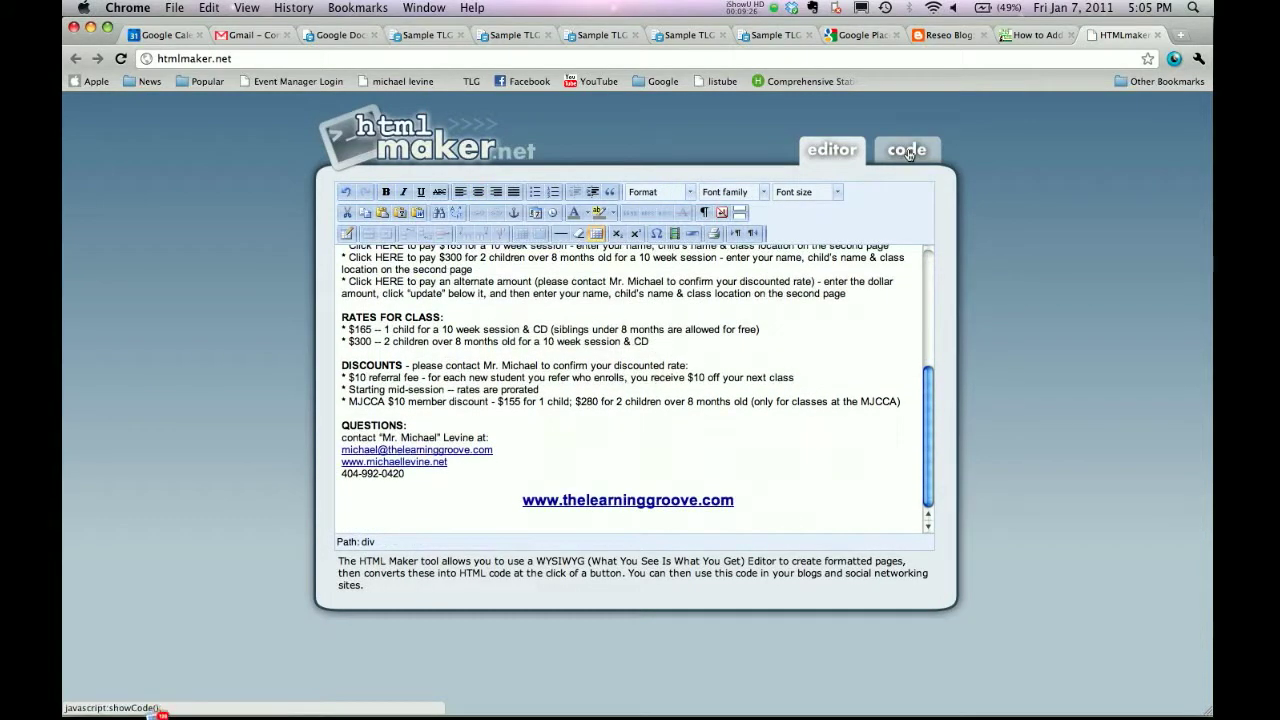
{"action": "scroll", "coordinate": [713, 370], "scroll_direction": "up", "scroll_amount": 4}
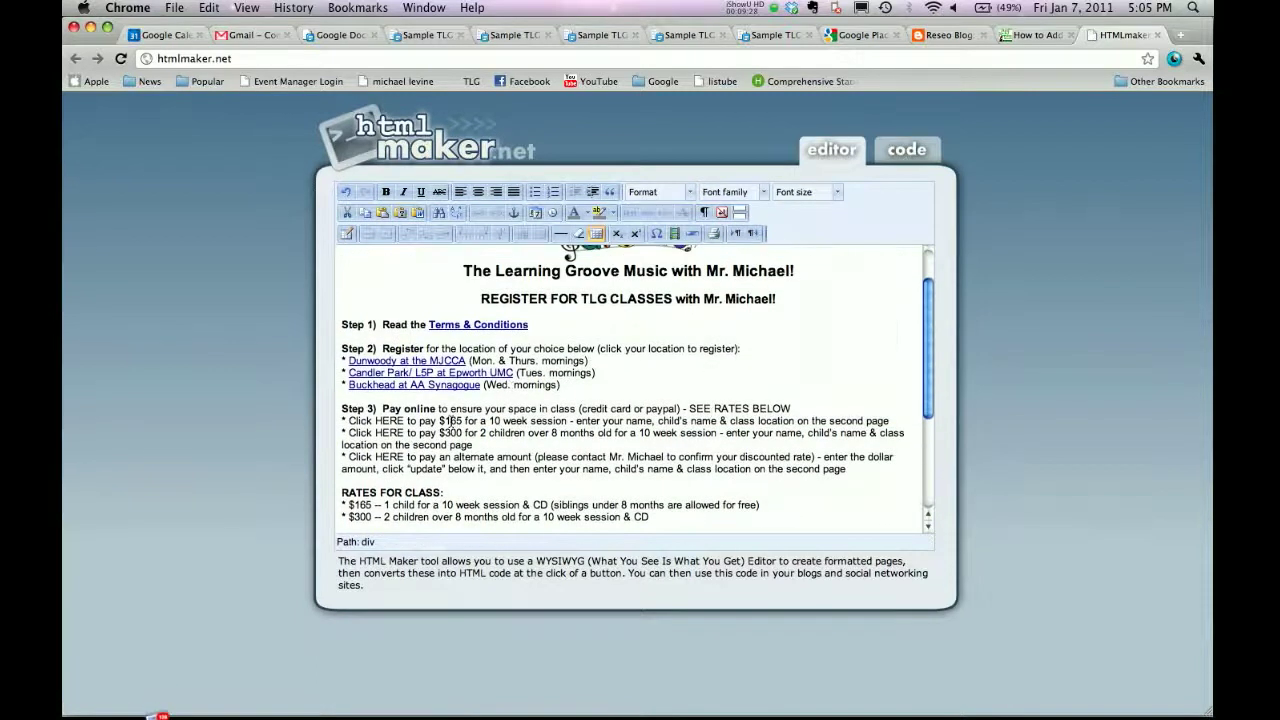
{"action": "scroll", "coordinate": [452, 422], "scroll_direction": "up", "scroll_amount": 1}
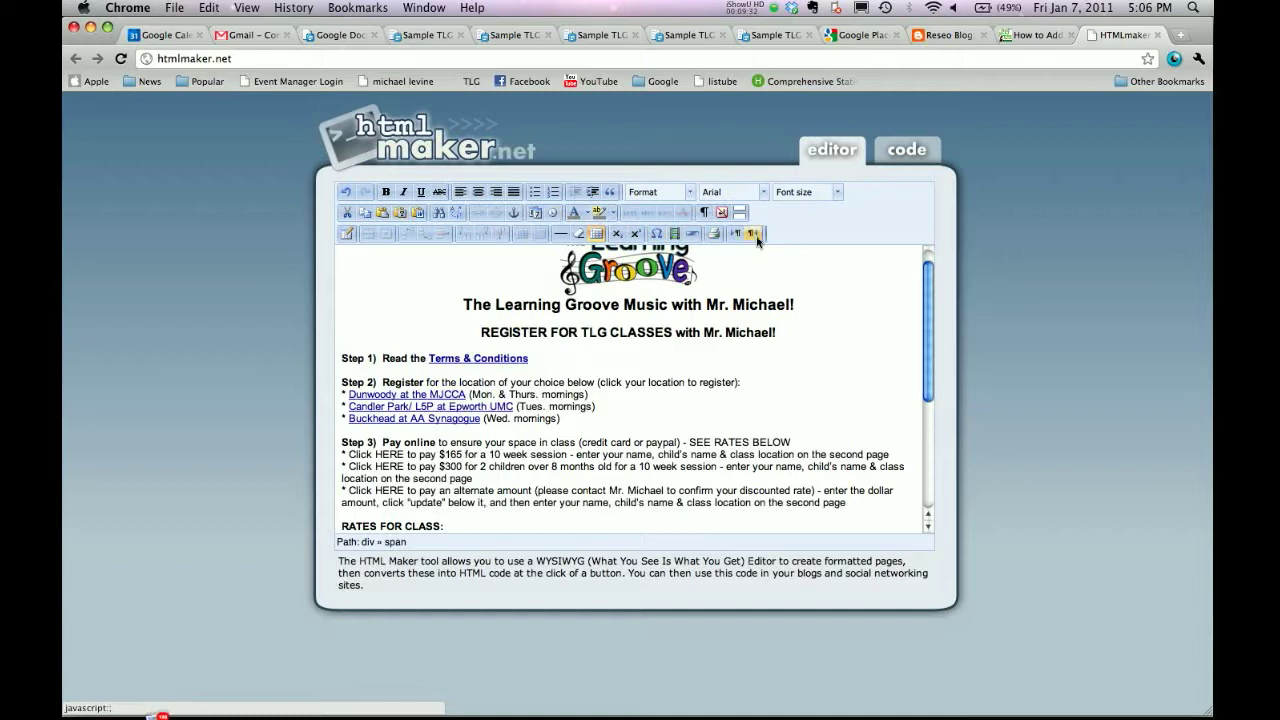
{"action": "left_click", "coordinate": [907, 152]}
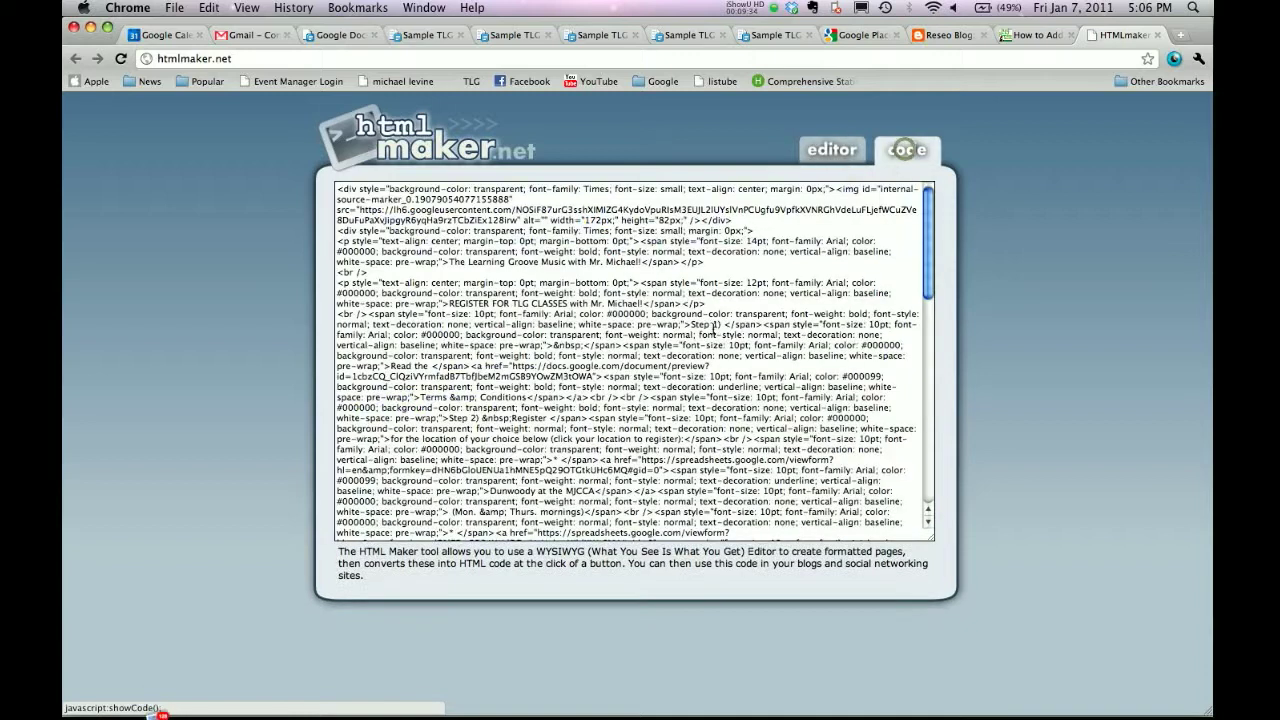
{"action": "left_click", "coordinate": [604, 297]}
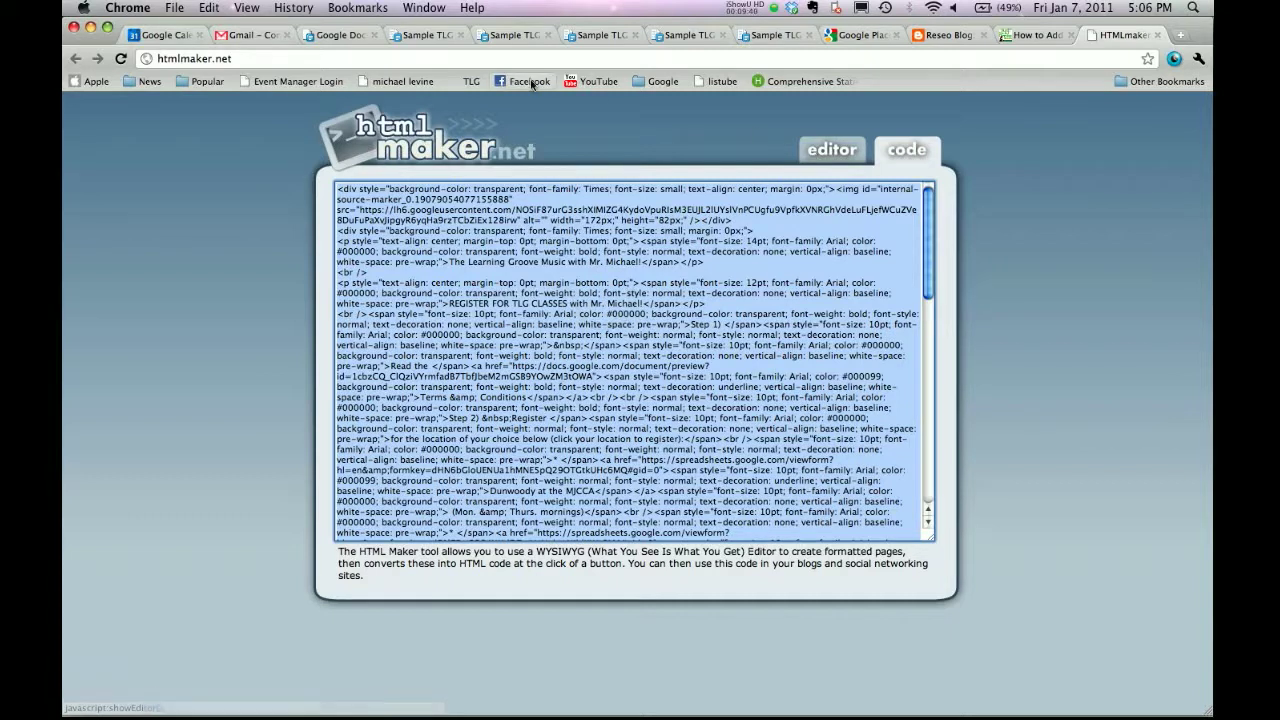
Switch to Facebook in Safari, paste the HTML code into the Register box's FBML content, and save the changes.
{"action": "key", "text": "super+Tab"}
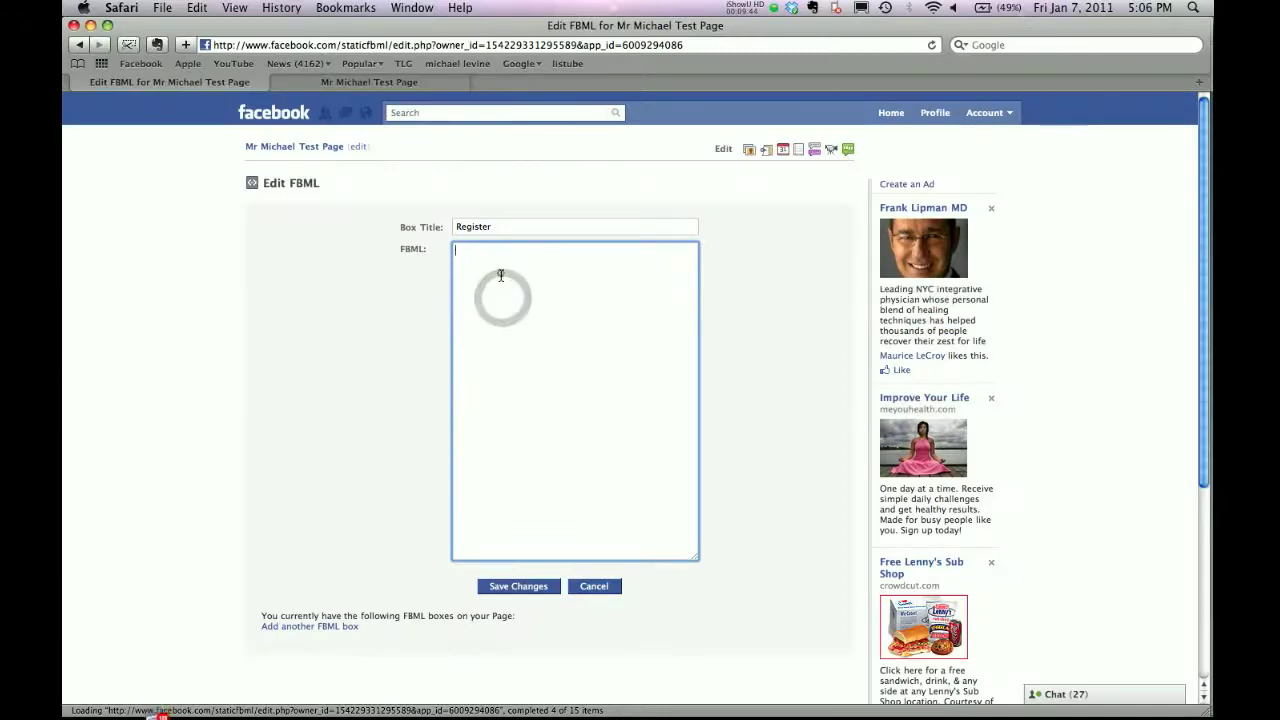
{"action": "key", "text": "super+v"}
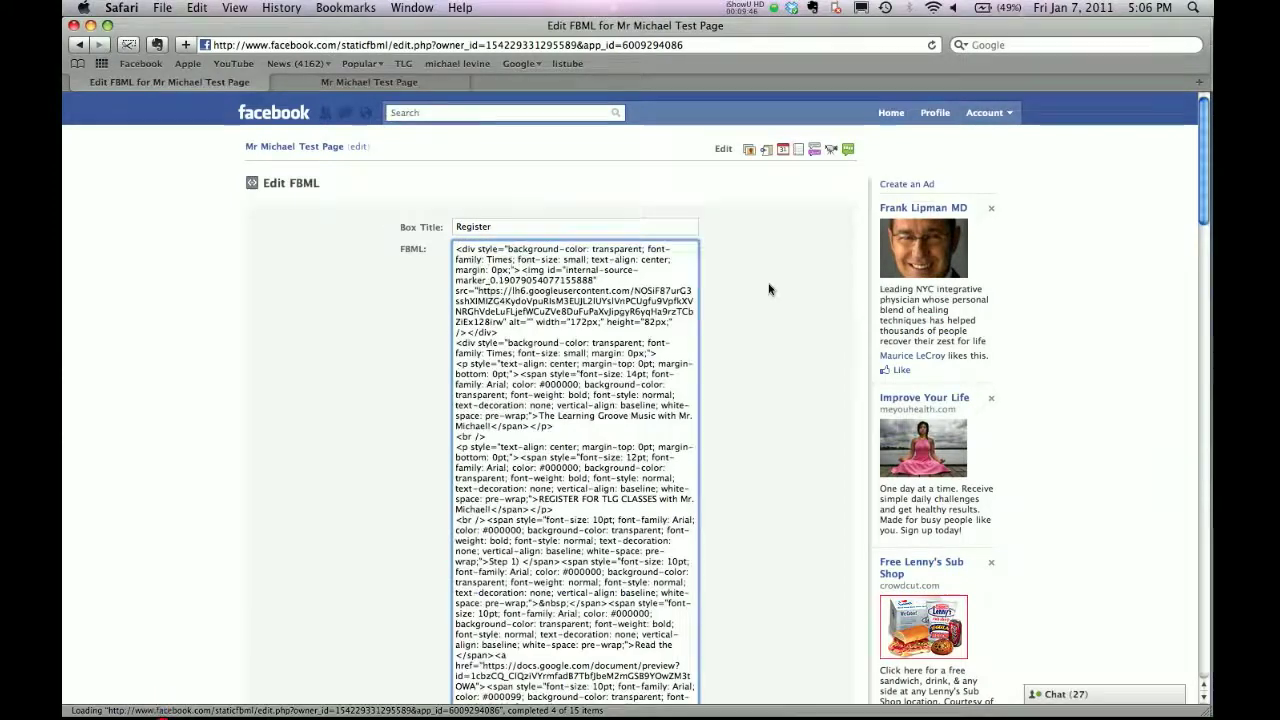
{"action": "scroll", "coordinate": [769, 287], "scroll_direction": "down", "scroll_amount": 10}
{"action": "scroll", "coordinate": [769, 289], "scroll_direction": "down", "scroll_amount": 15}
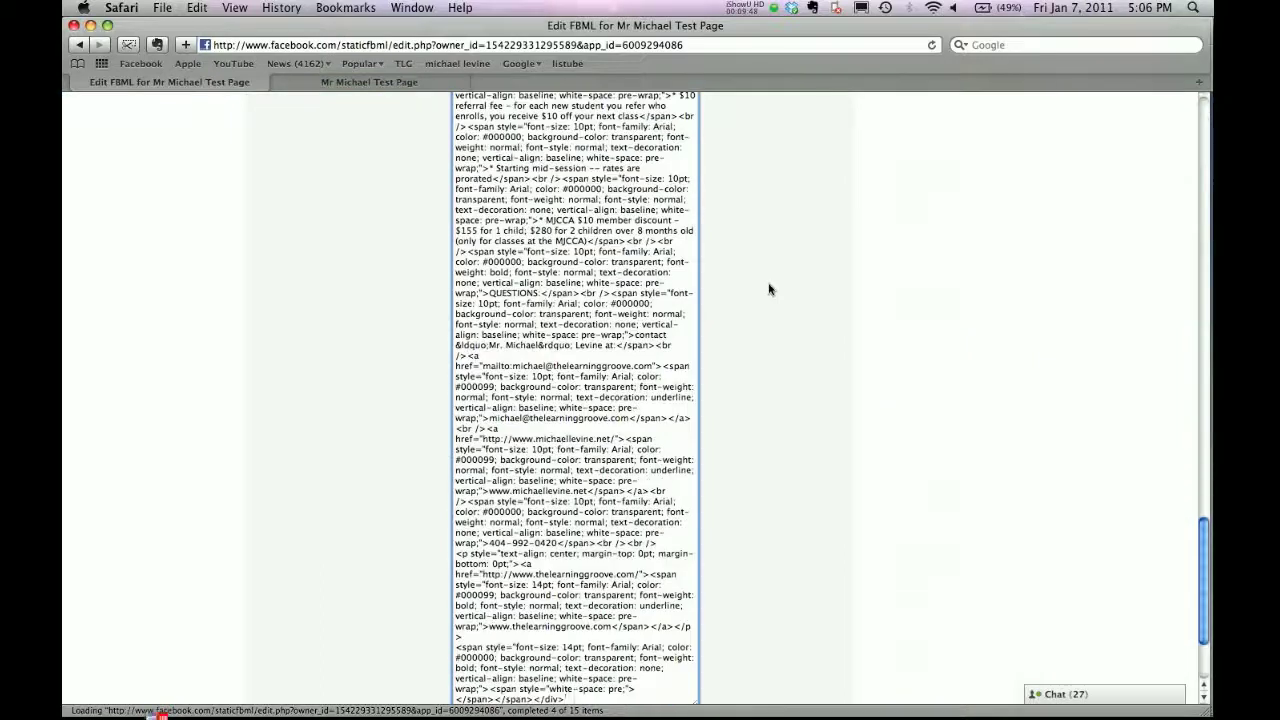
{"action": "left_click", "coordinate": [518, 579]}
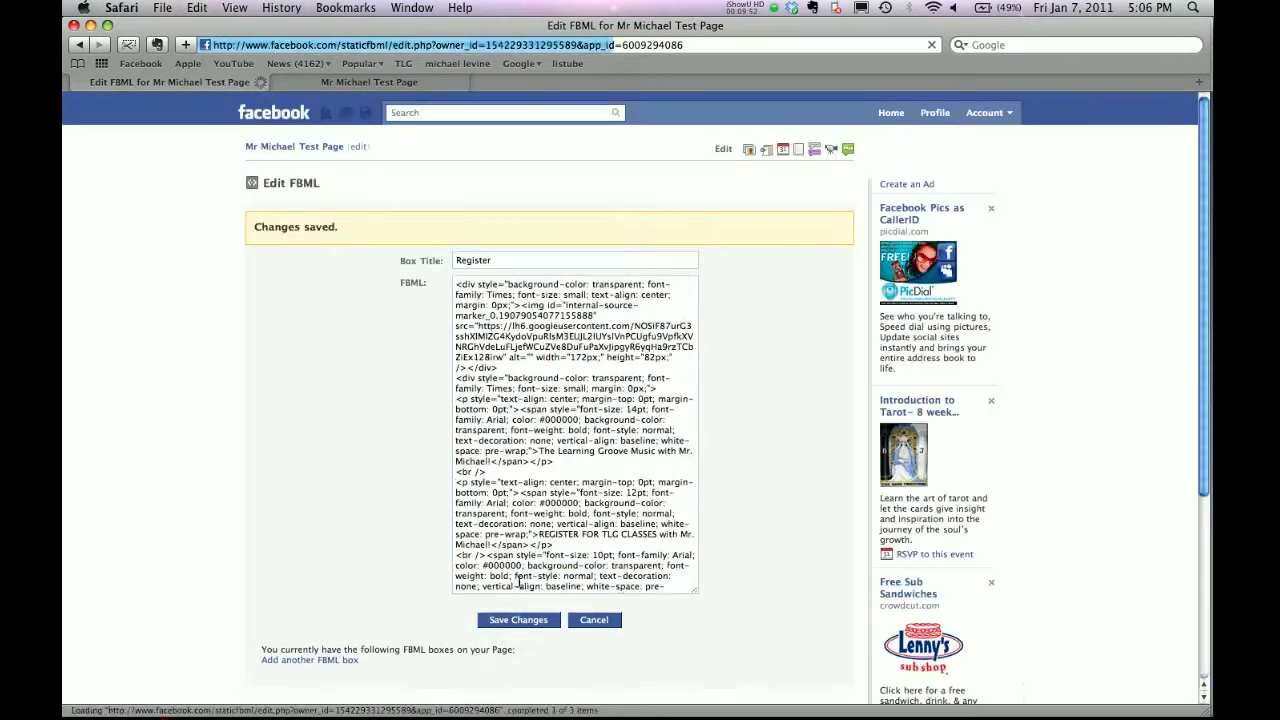
Reload Mr Michael Test Page and move the Register tab out of the overflow list to directly after Class Schedule.
{"action": "left_click", "coordinate": [348, 83]}
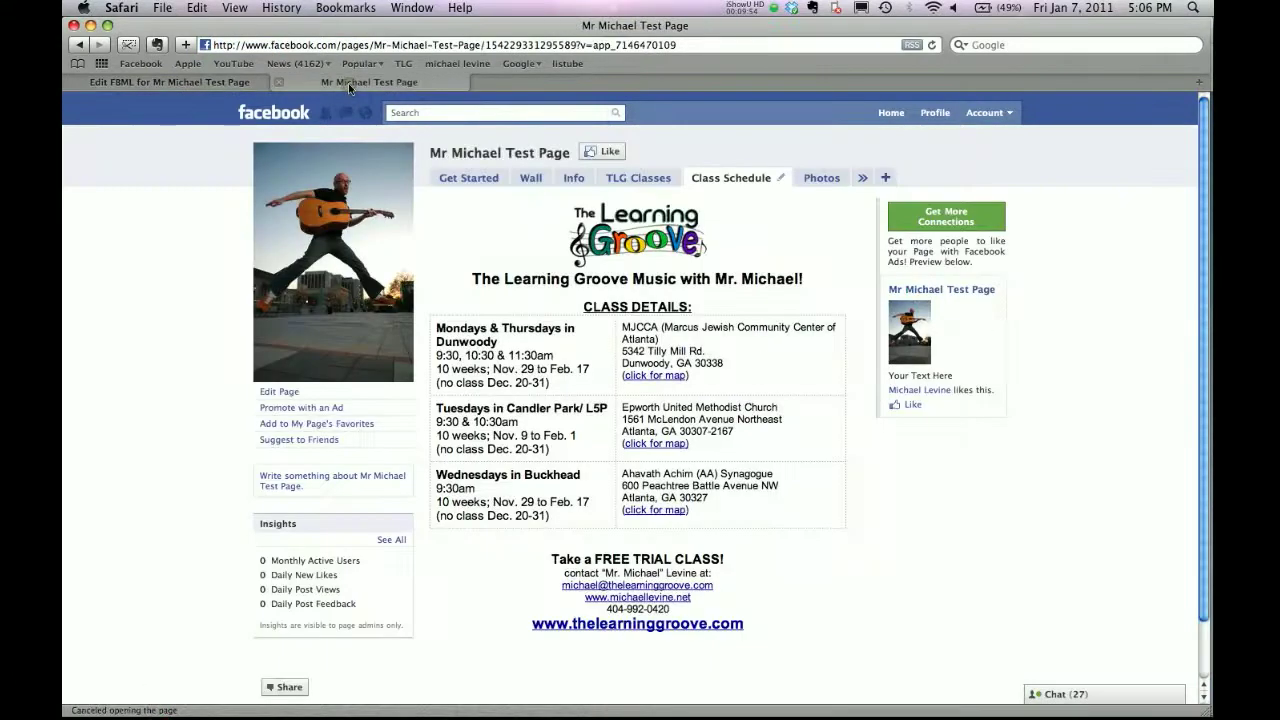
{"action": "left_click", "coordinate": [933, 46]}
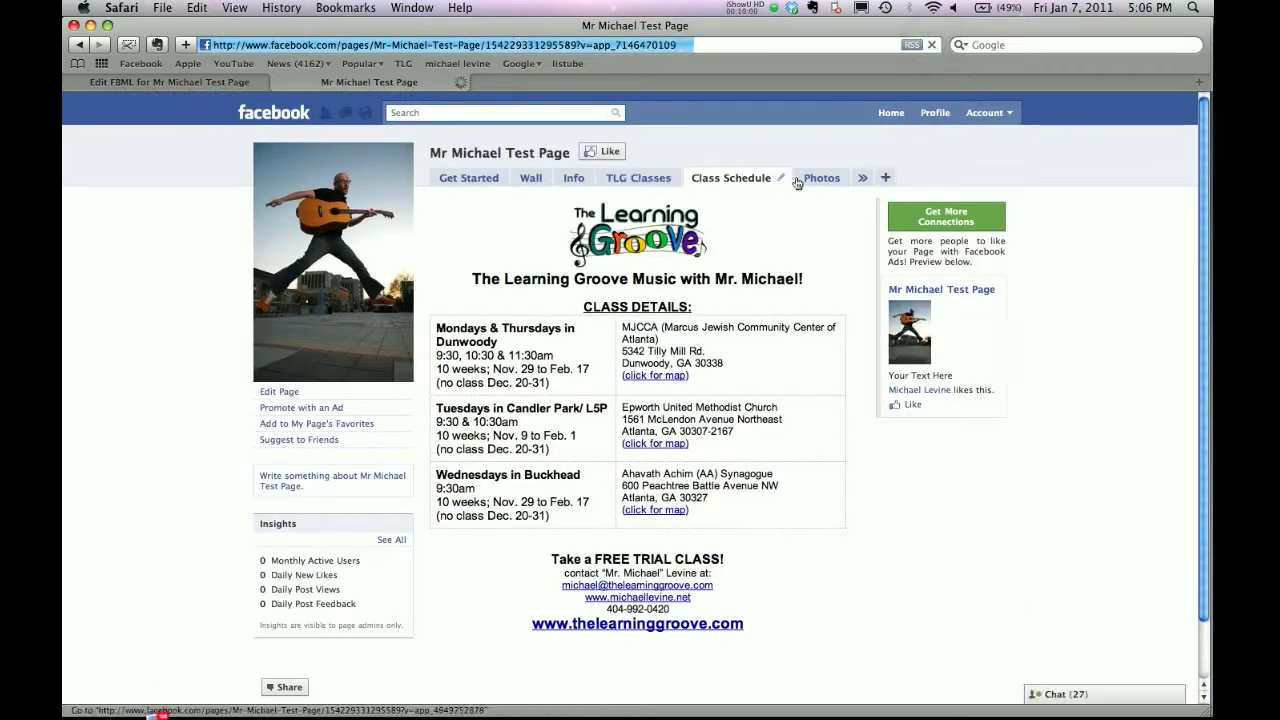
{"action": "left_click", "coordinate": [861, 179]}
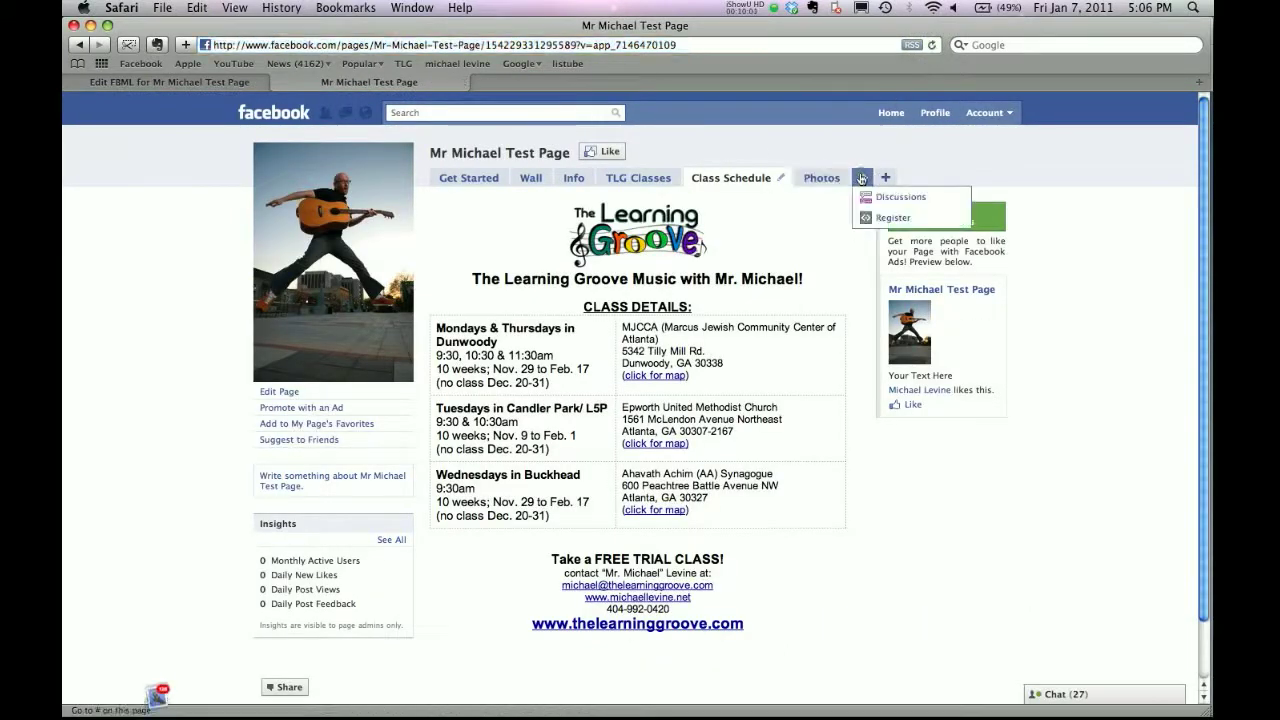
{"action": "left_click", "coordinate": [881, 219]}
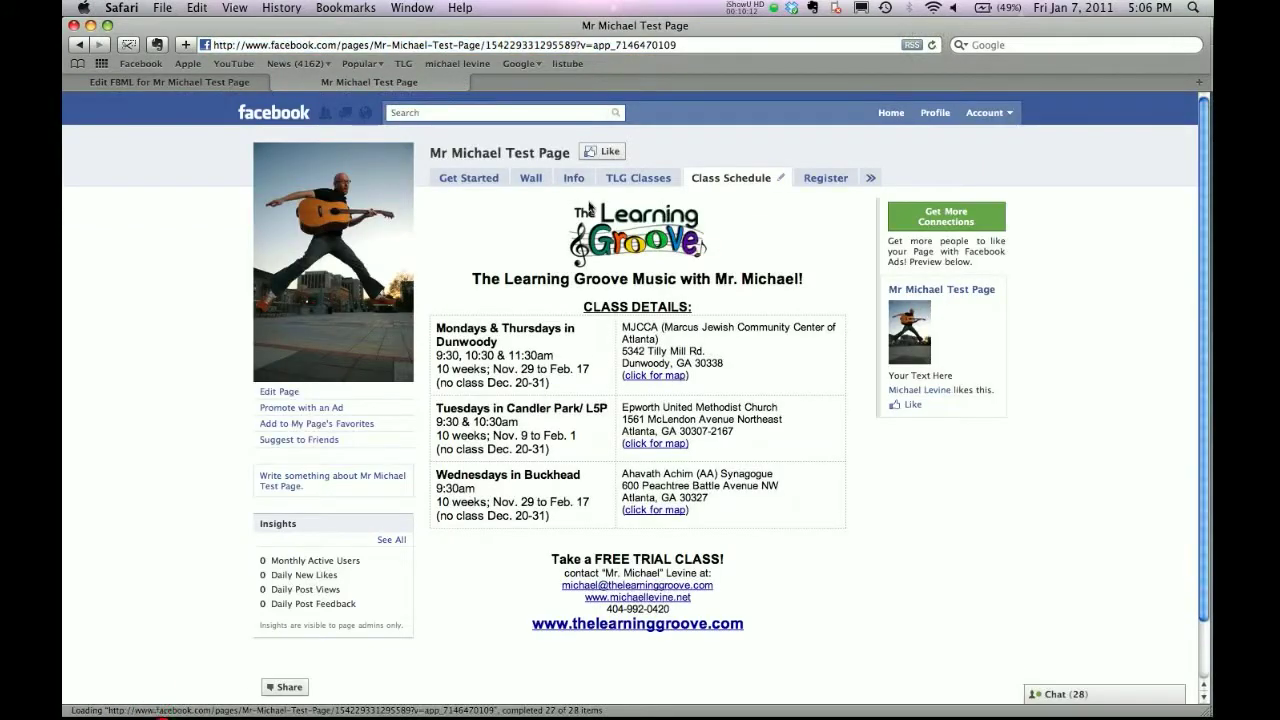
{"action": "left_click", "coordinate": [870, 177]}
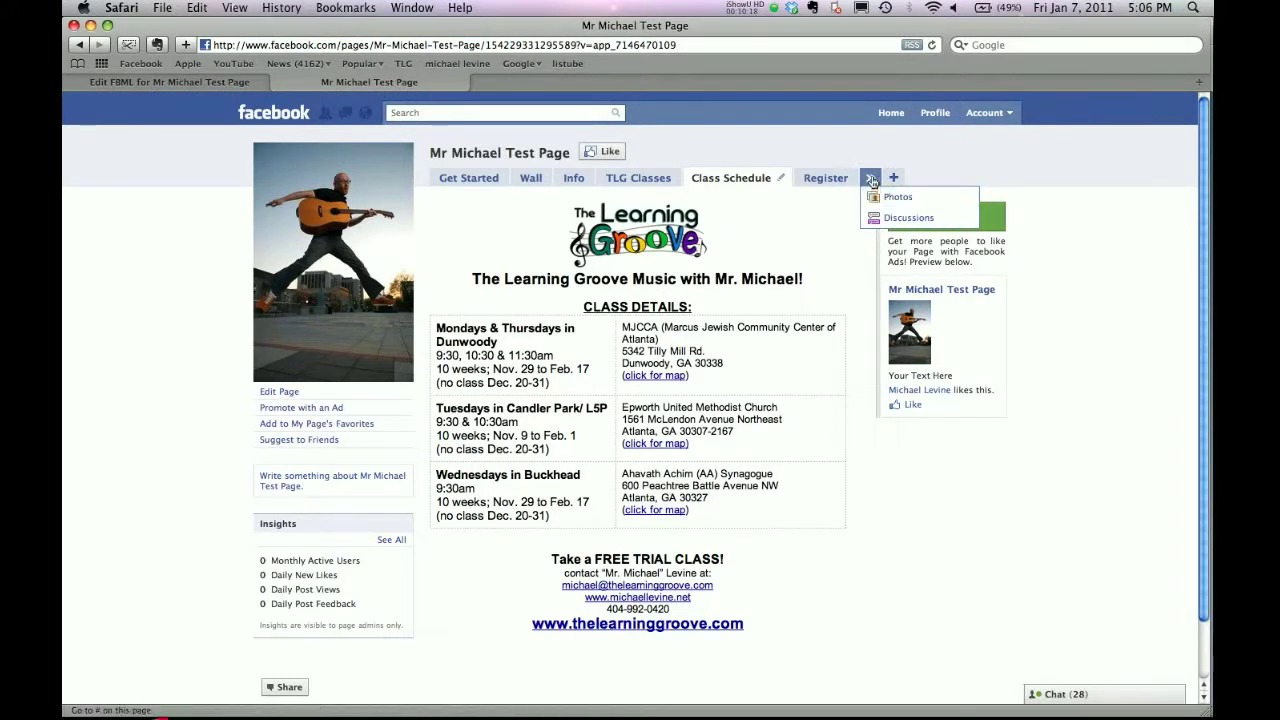
{"action": "left_click", "coordinate": [869, 177]}
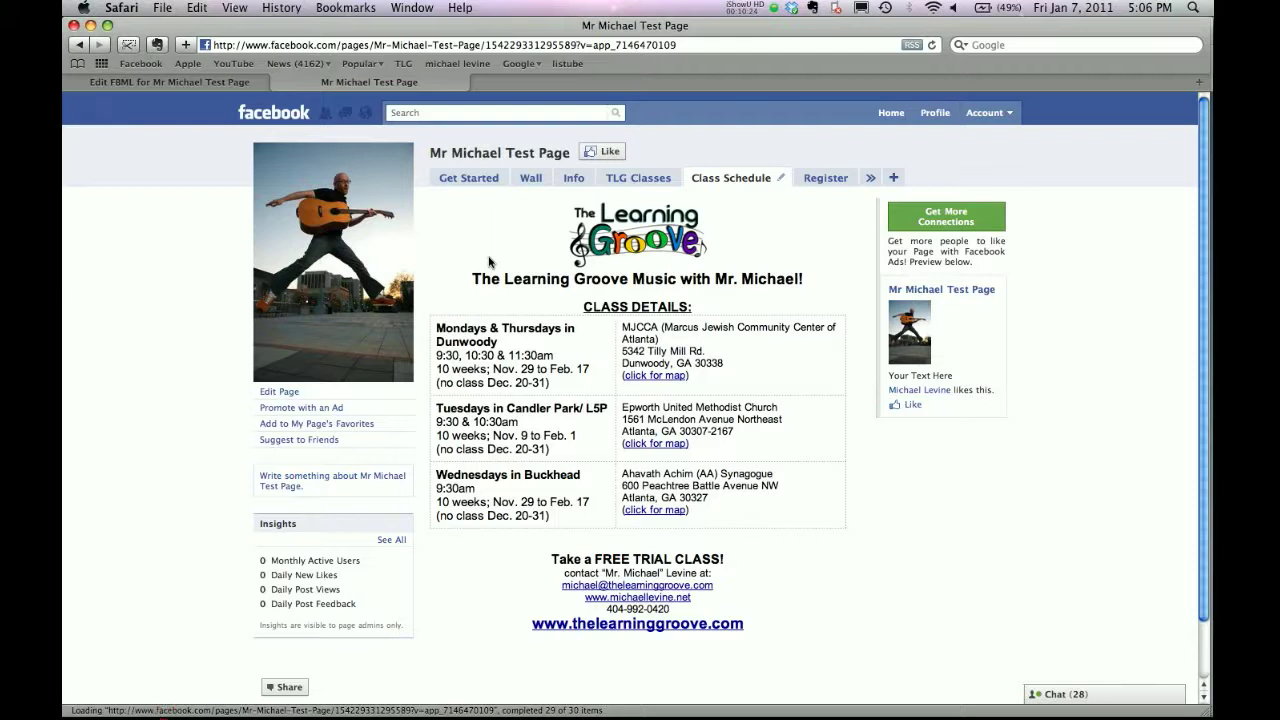
Test the Dunwoody class's map link, close the map, and open the page's Register tab.
{"action": "left_click", "coordinate": [645, 377]}
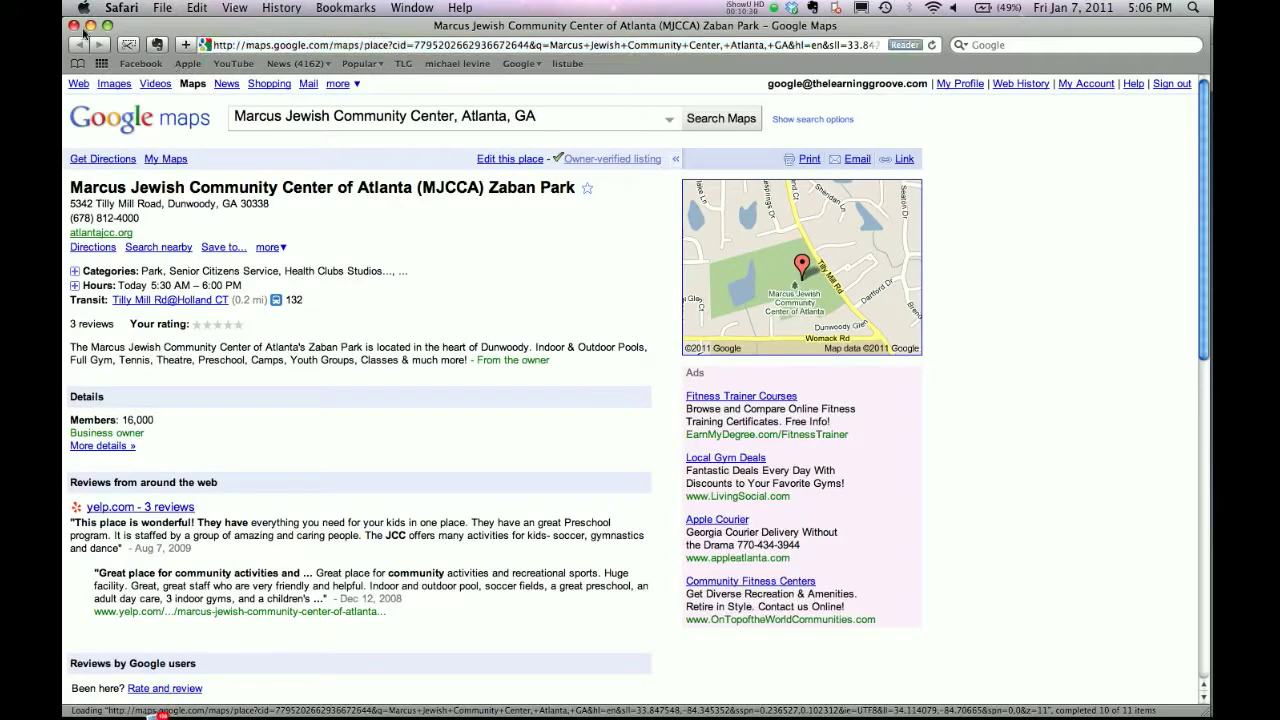
{"action": "left_click", "coordinate": [73, 26]}
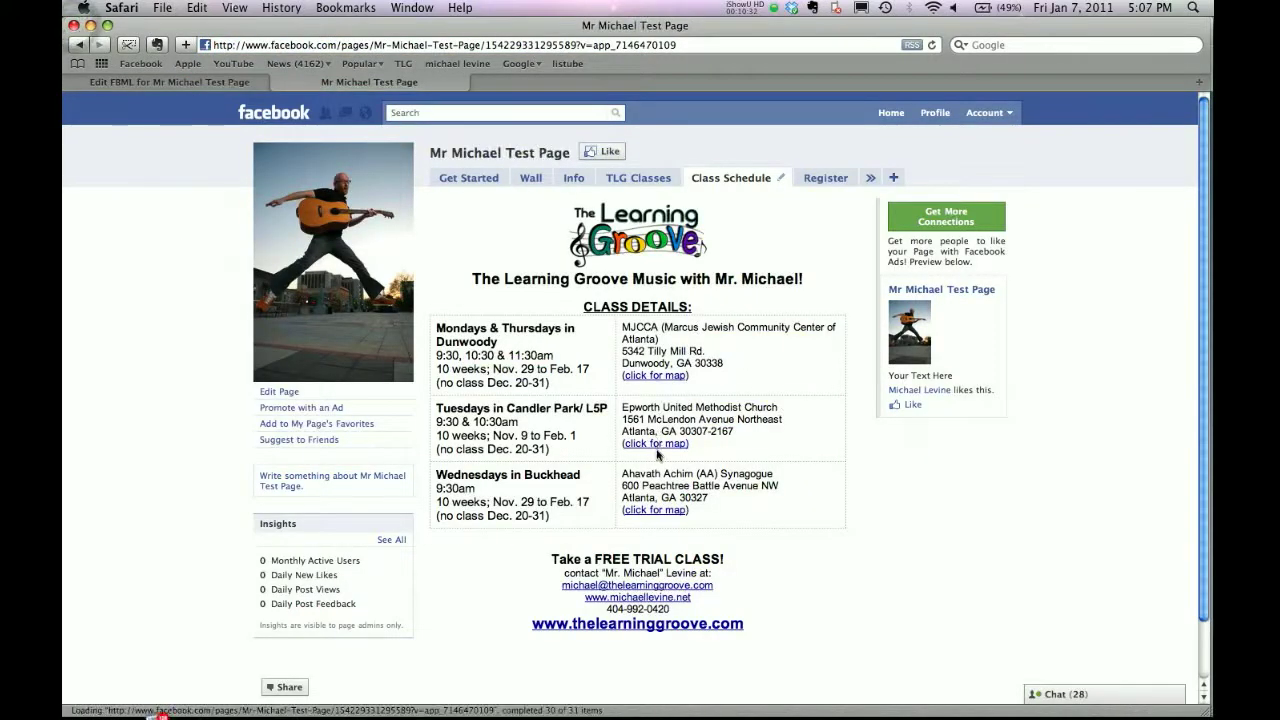
{"action": "left_click", "coordinate": [812, 180]}
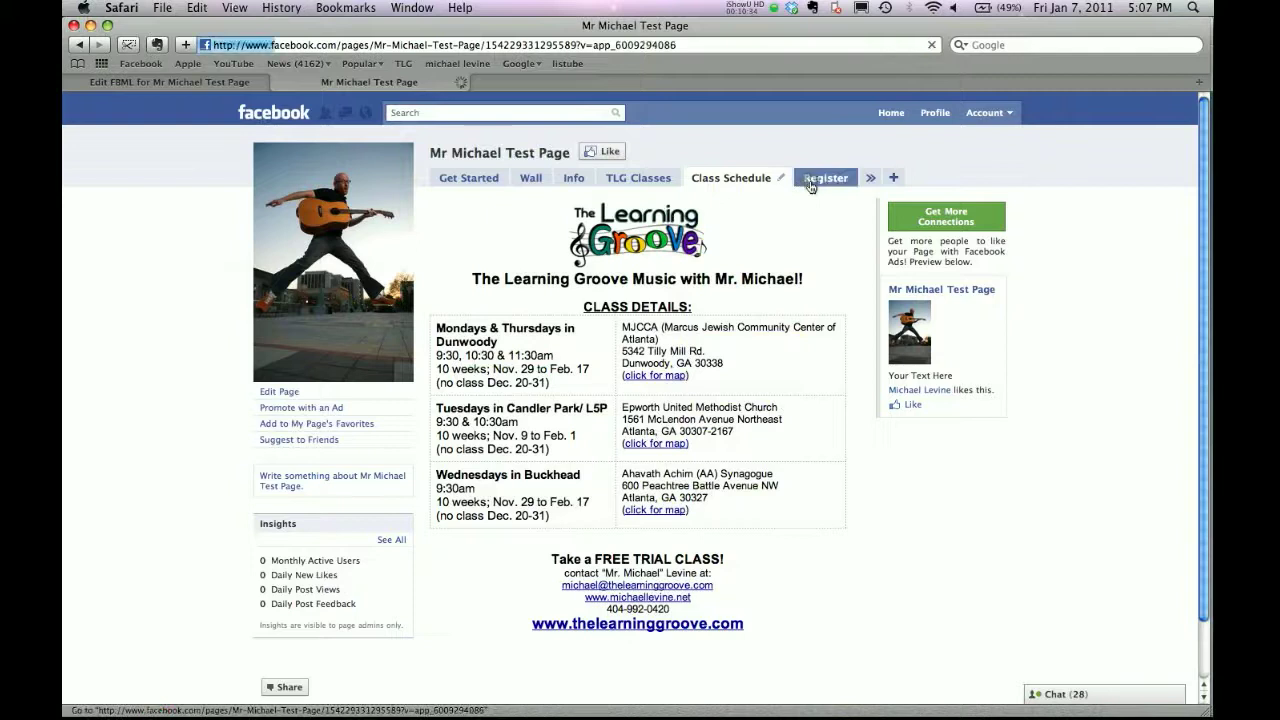
Review the Register tab's content, then test its Terms & Conditions and Buckhead at AA Synagogue links, closing each page they open.
{"action": "scroll", "coordinate": [773, 256], "scroll_direction": "down", "scroll_amount": 1}
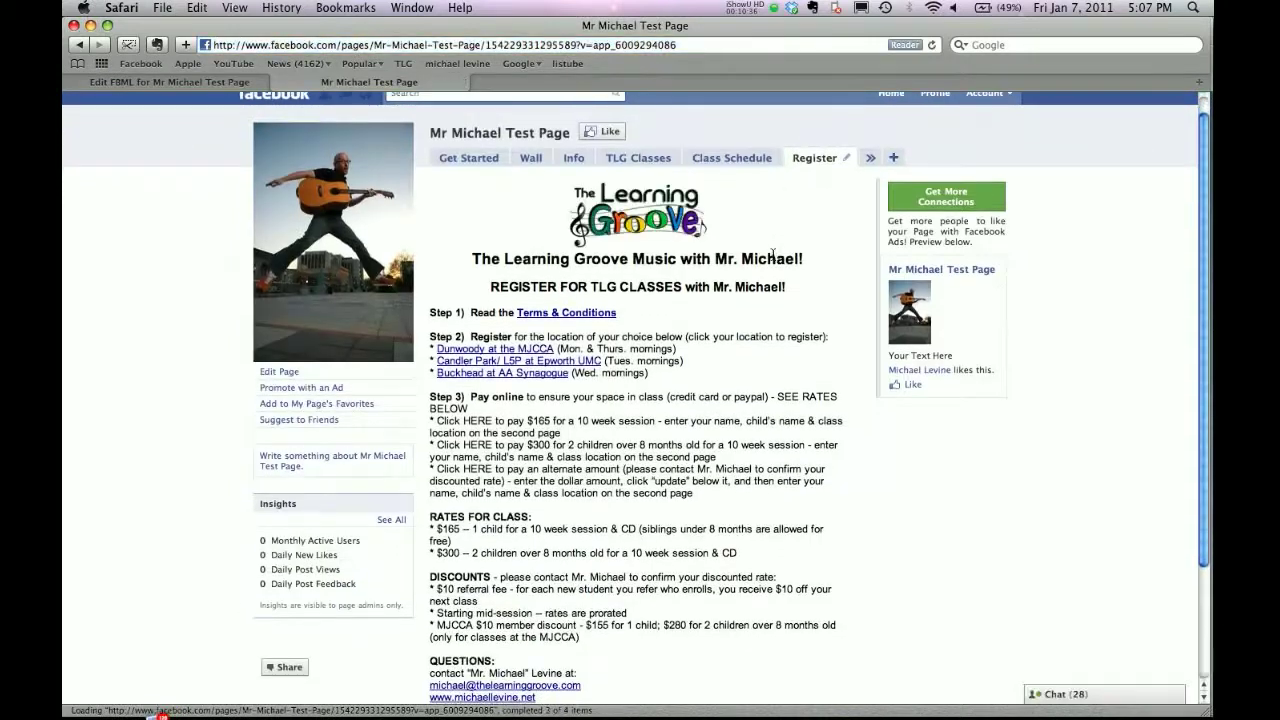
{"action": "scroll", "coordinate": [773, 256], "scroll_direction": "down", "scroll_amount": 2}
{"action": "scroll", "coordinate": [596, 295], "scroll_direction": "up", "scroll_amount": 2}
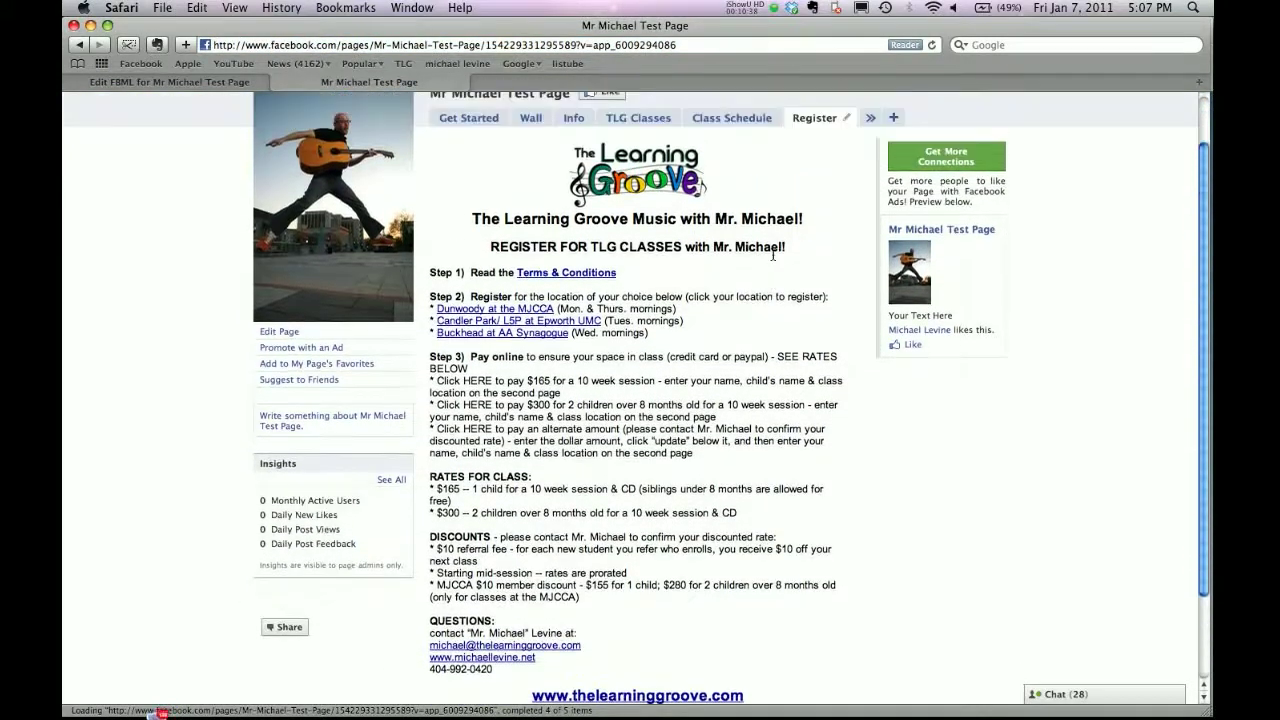
{"action": "left_click", "coordinate": [555, 277]}
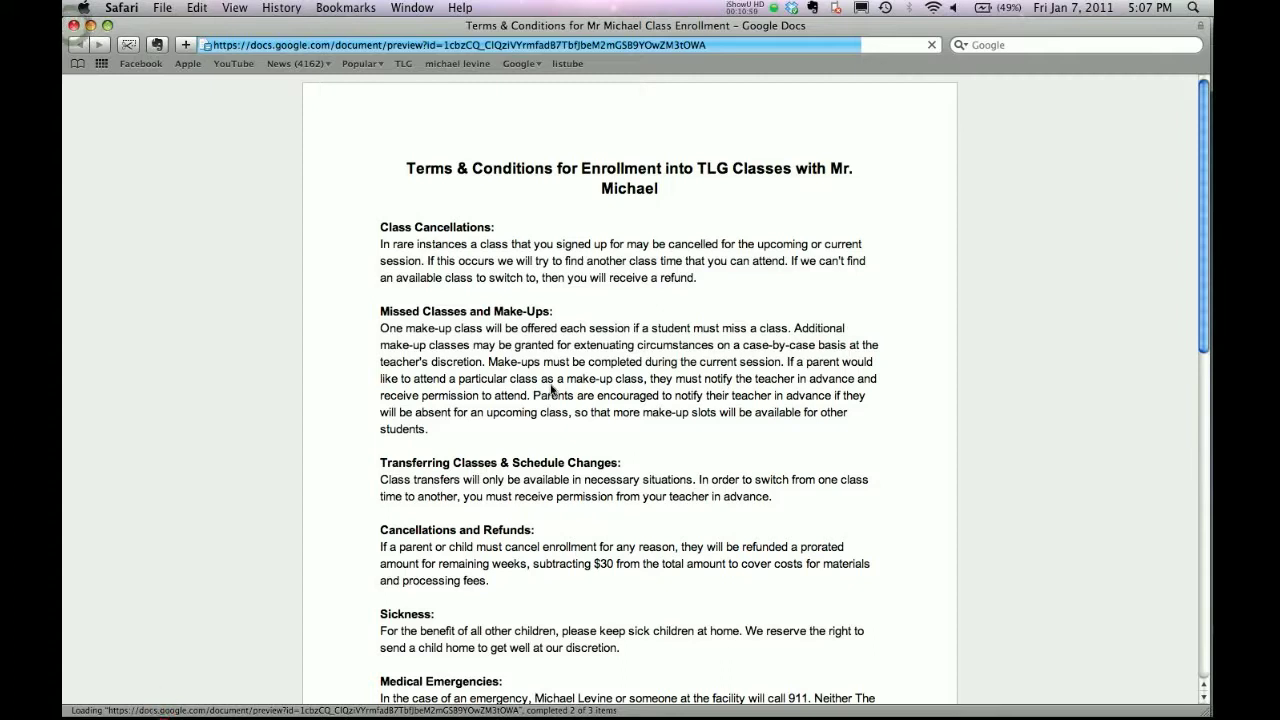
{"action": "scroll", "coordinate": [551, 389], "scroll_direction": "down", "scroll_amount": 10}
{"action": "left_click", "coordinate": [73, 25]}
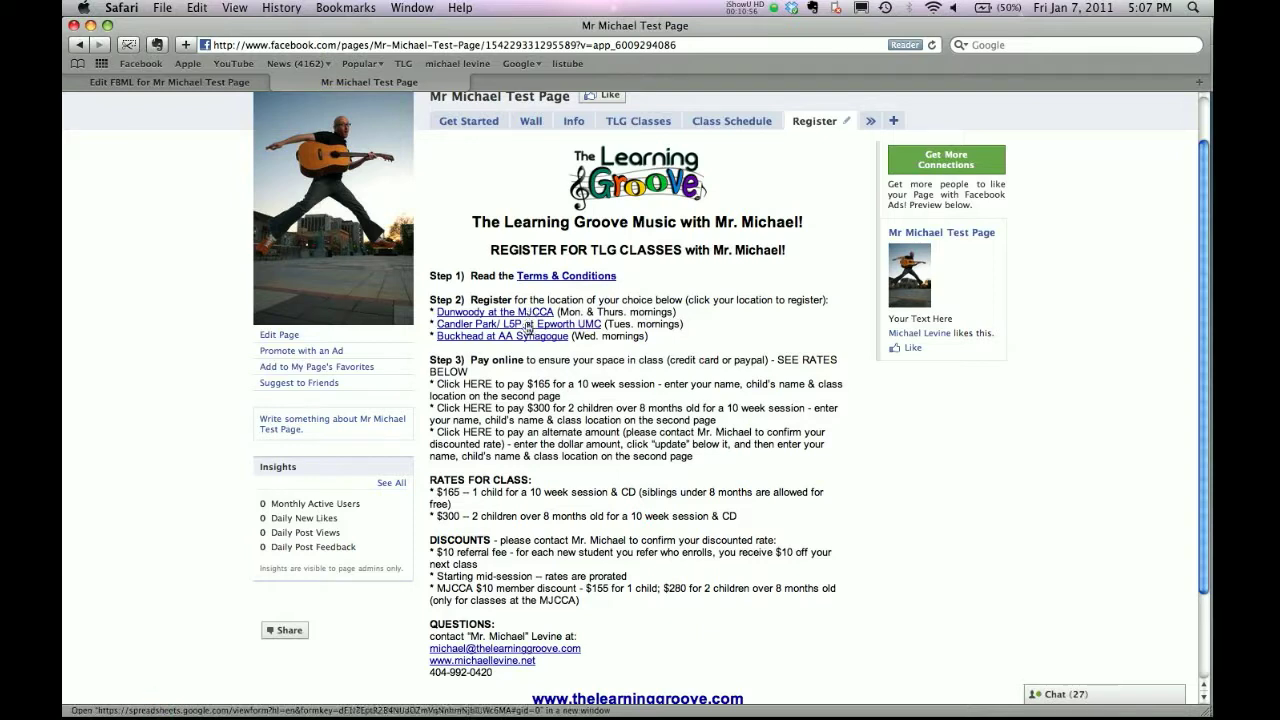
{"action": "left_click", "coordinate": [519, 336]}
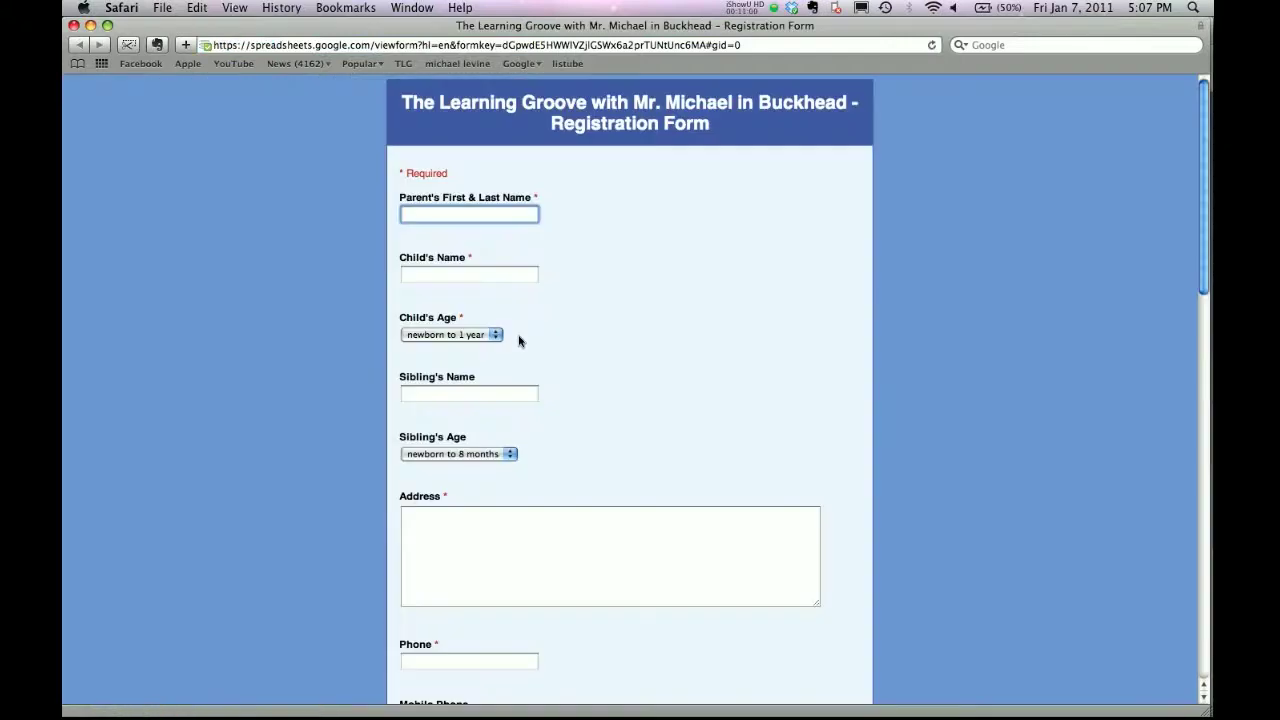
{"action": "left_click", "coordinate": [80, 45]}
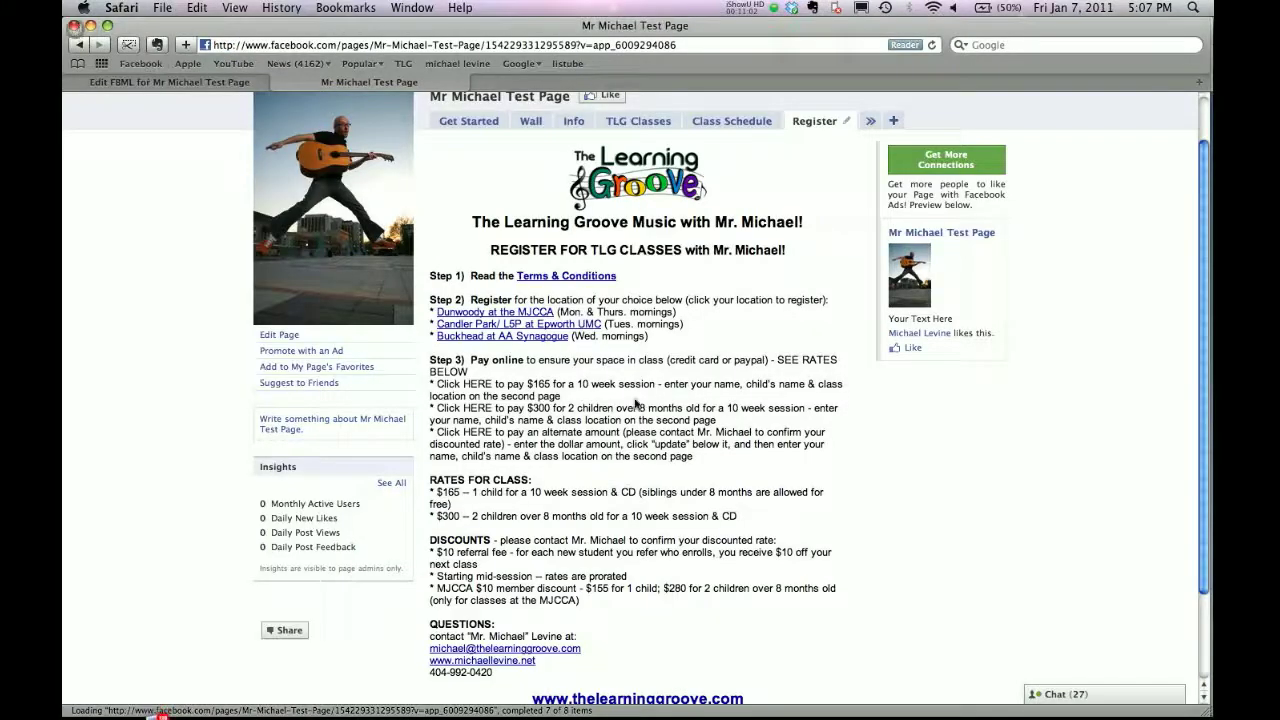